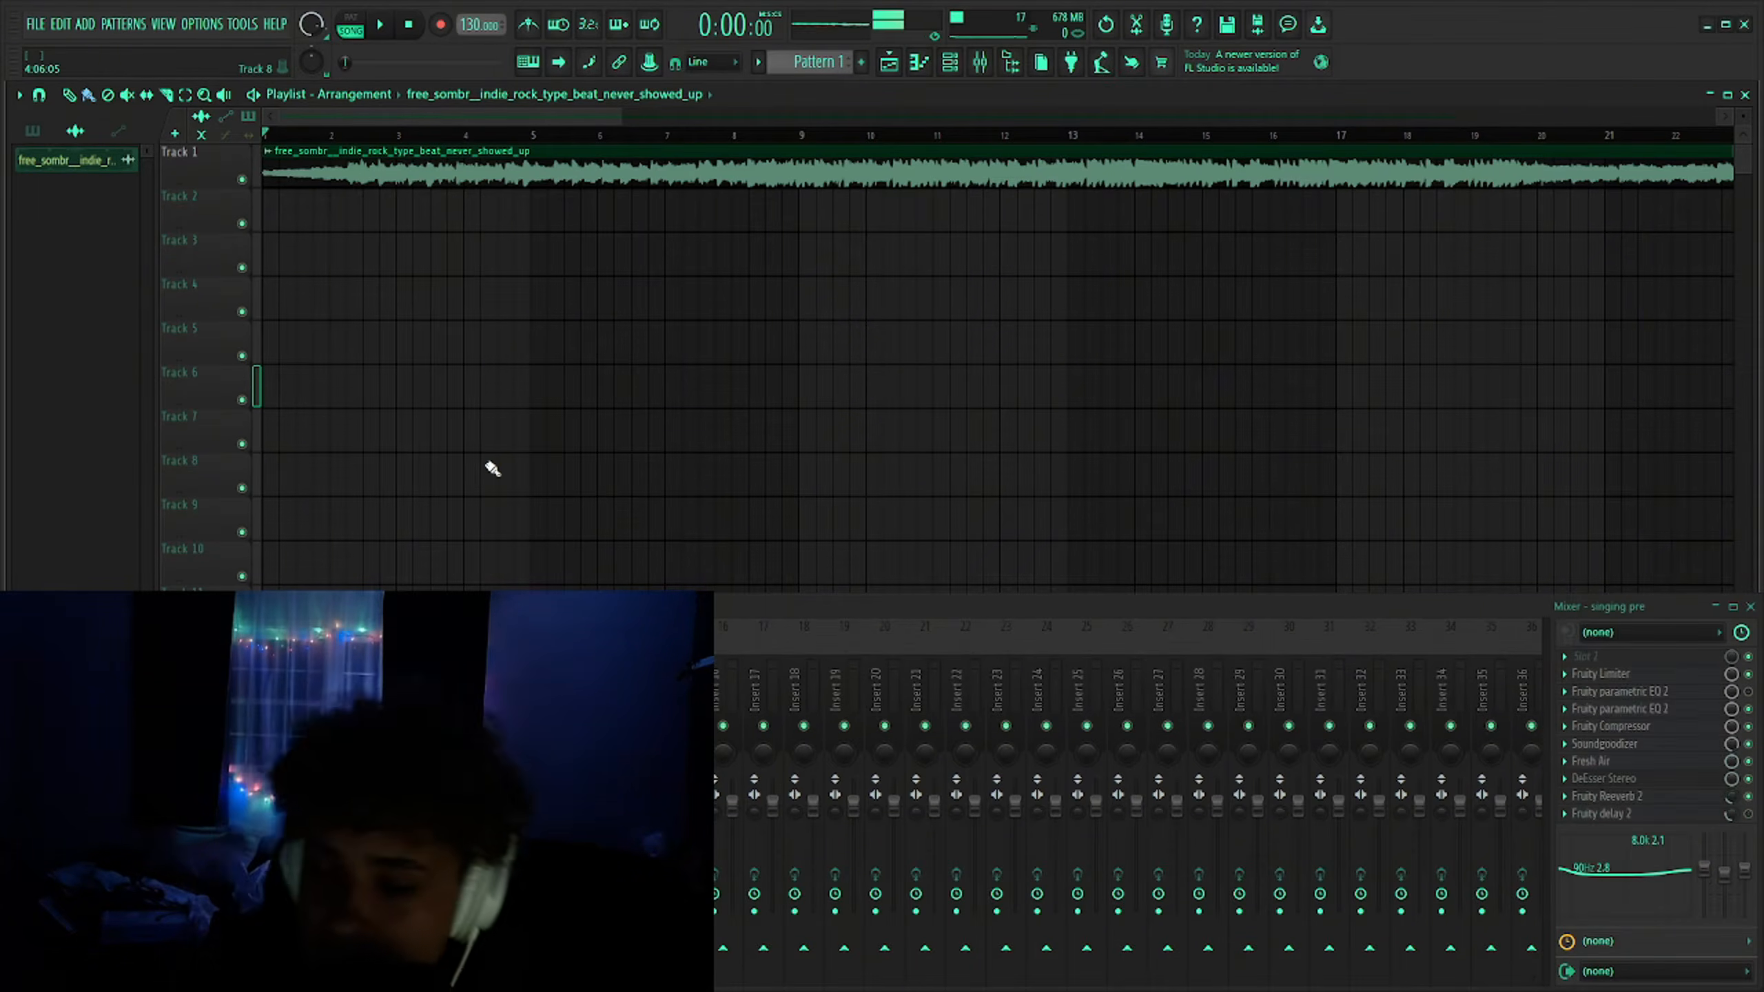
- Set the rec mixer track's audio input source to Input 1
left_click(116, 694)
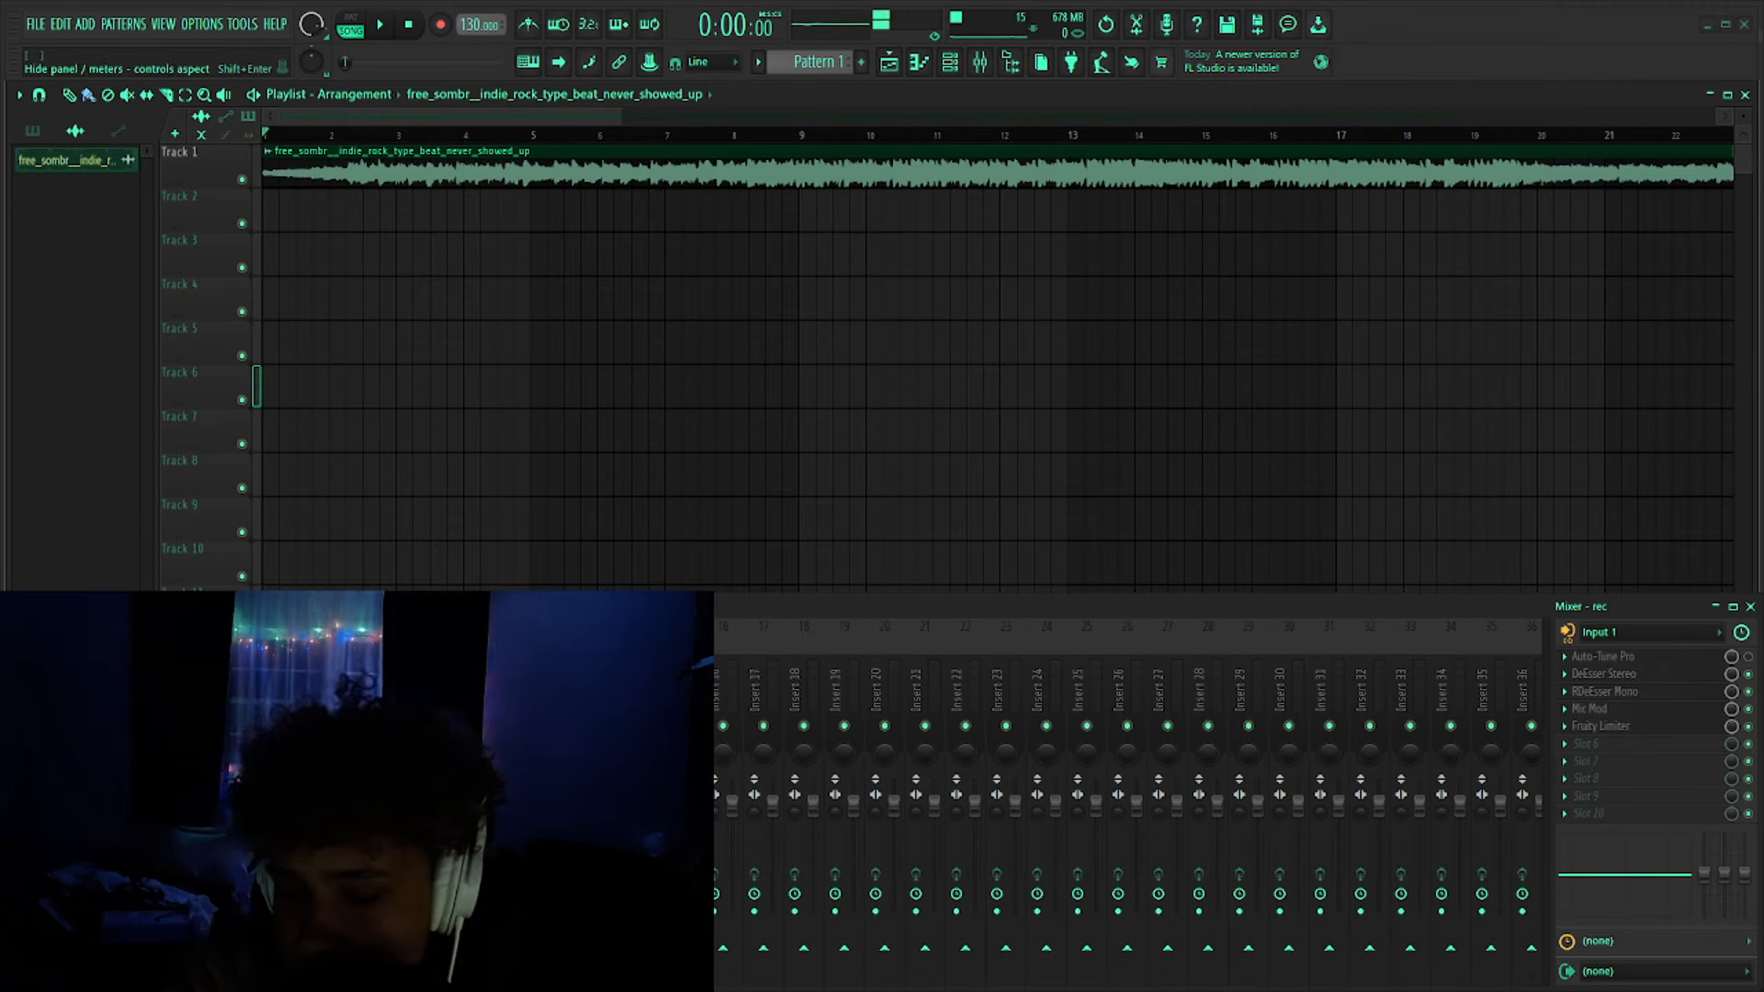
left_click(158, 709)
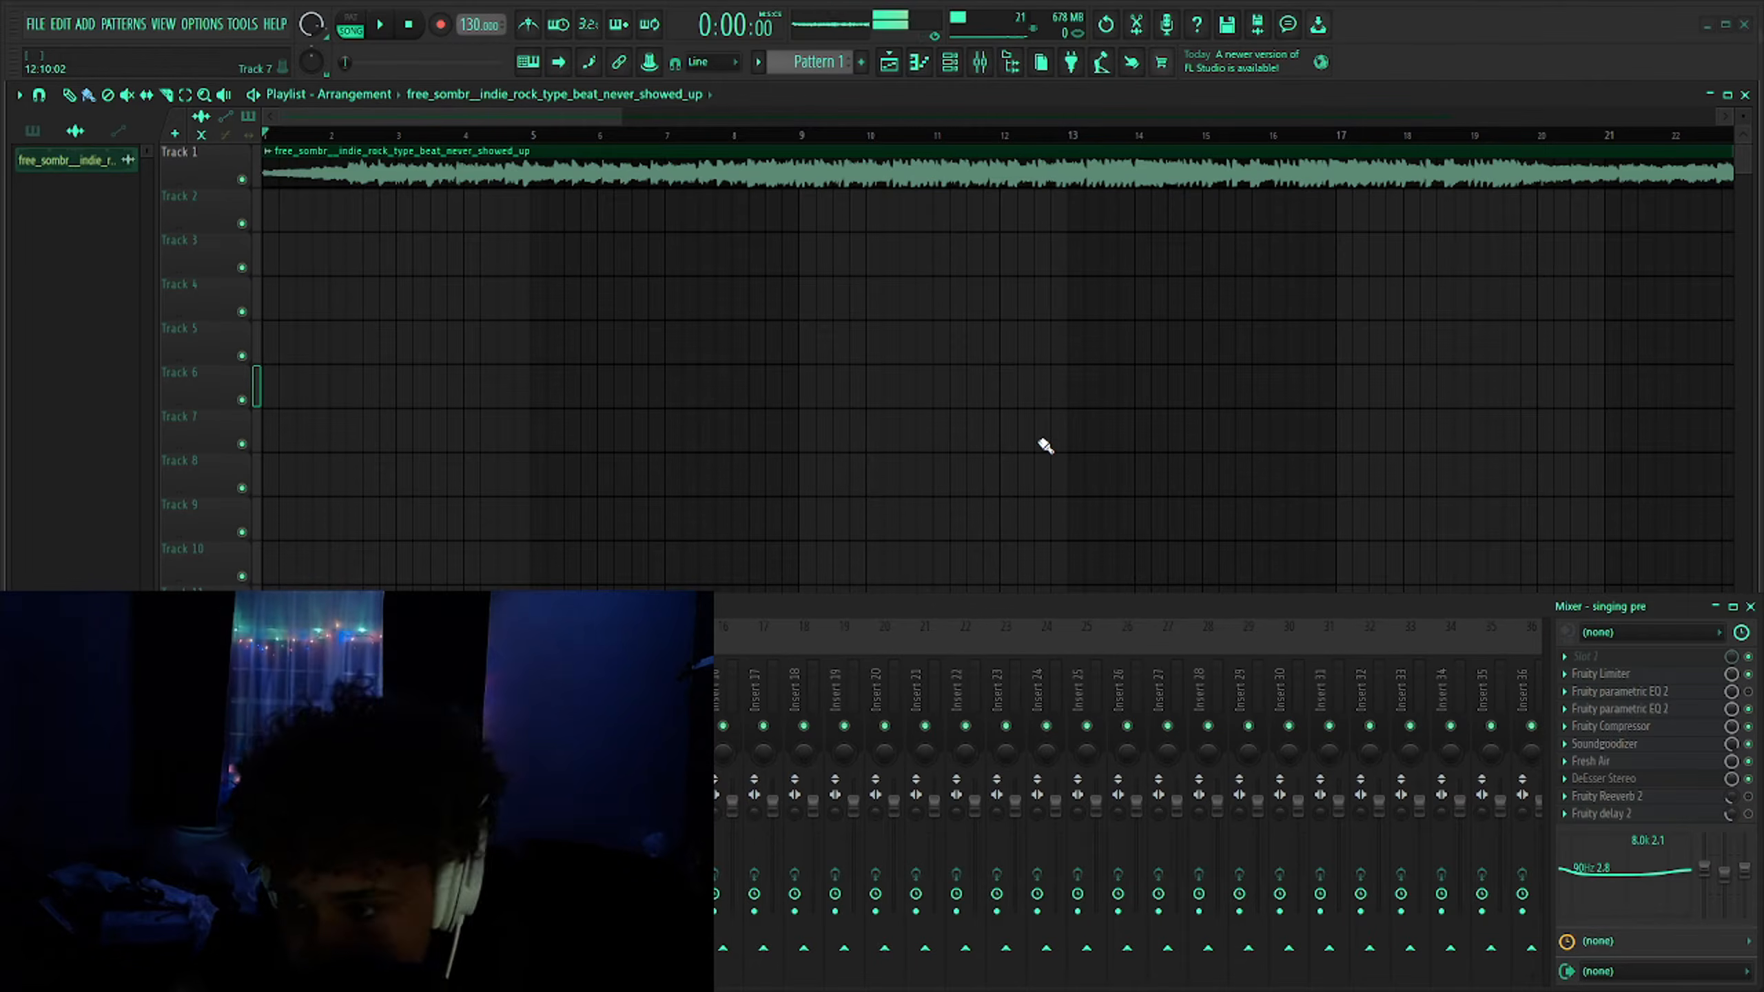
left_click(117, 695)
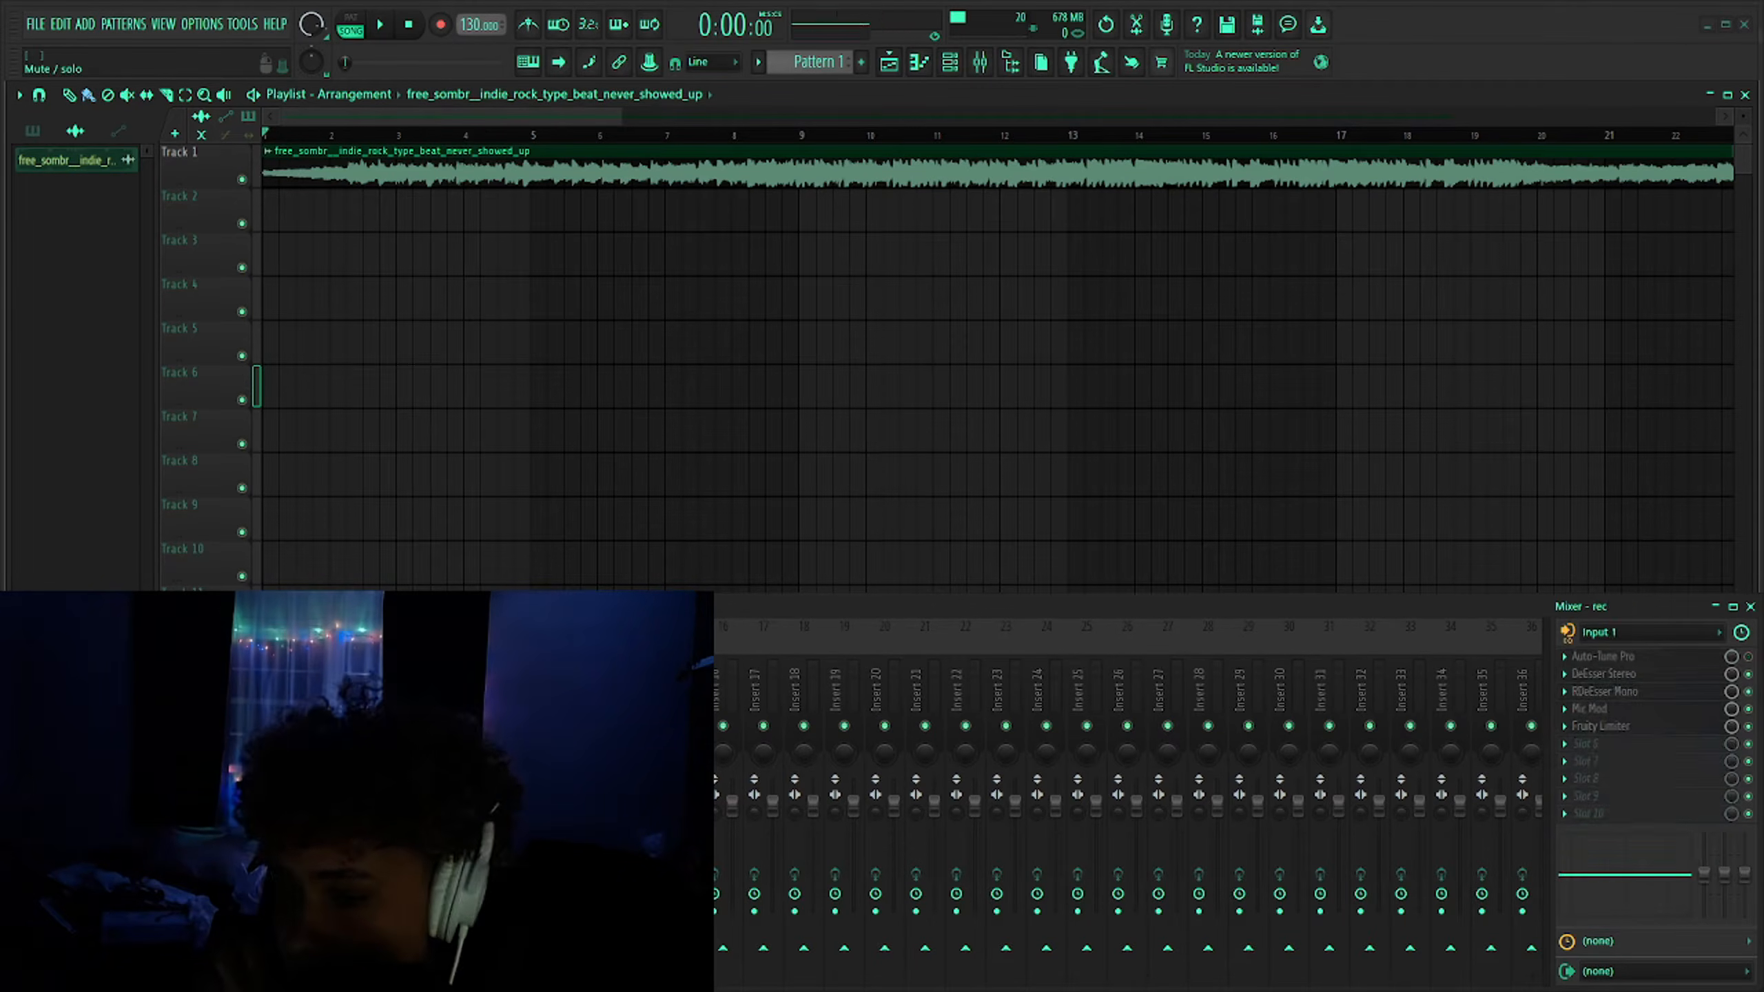
left_click(1572, 635)
left_click(1601, 722)
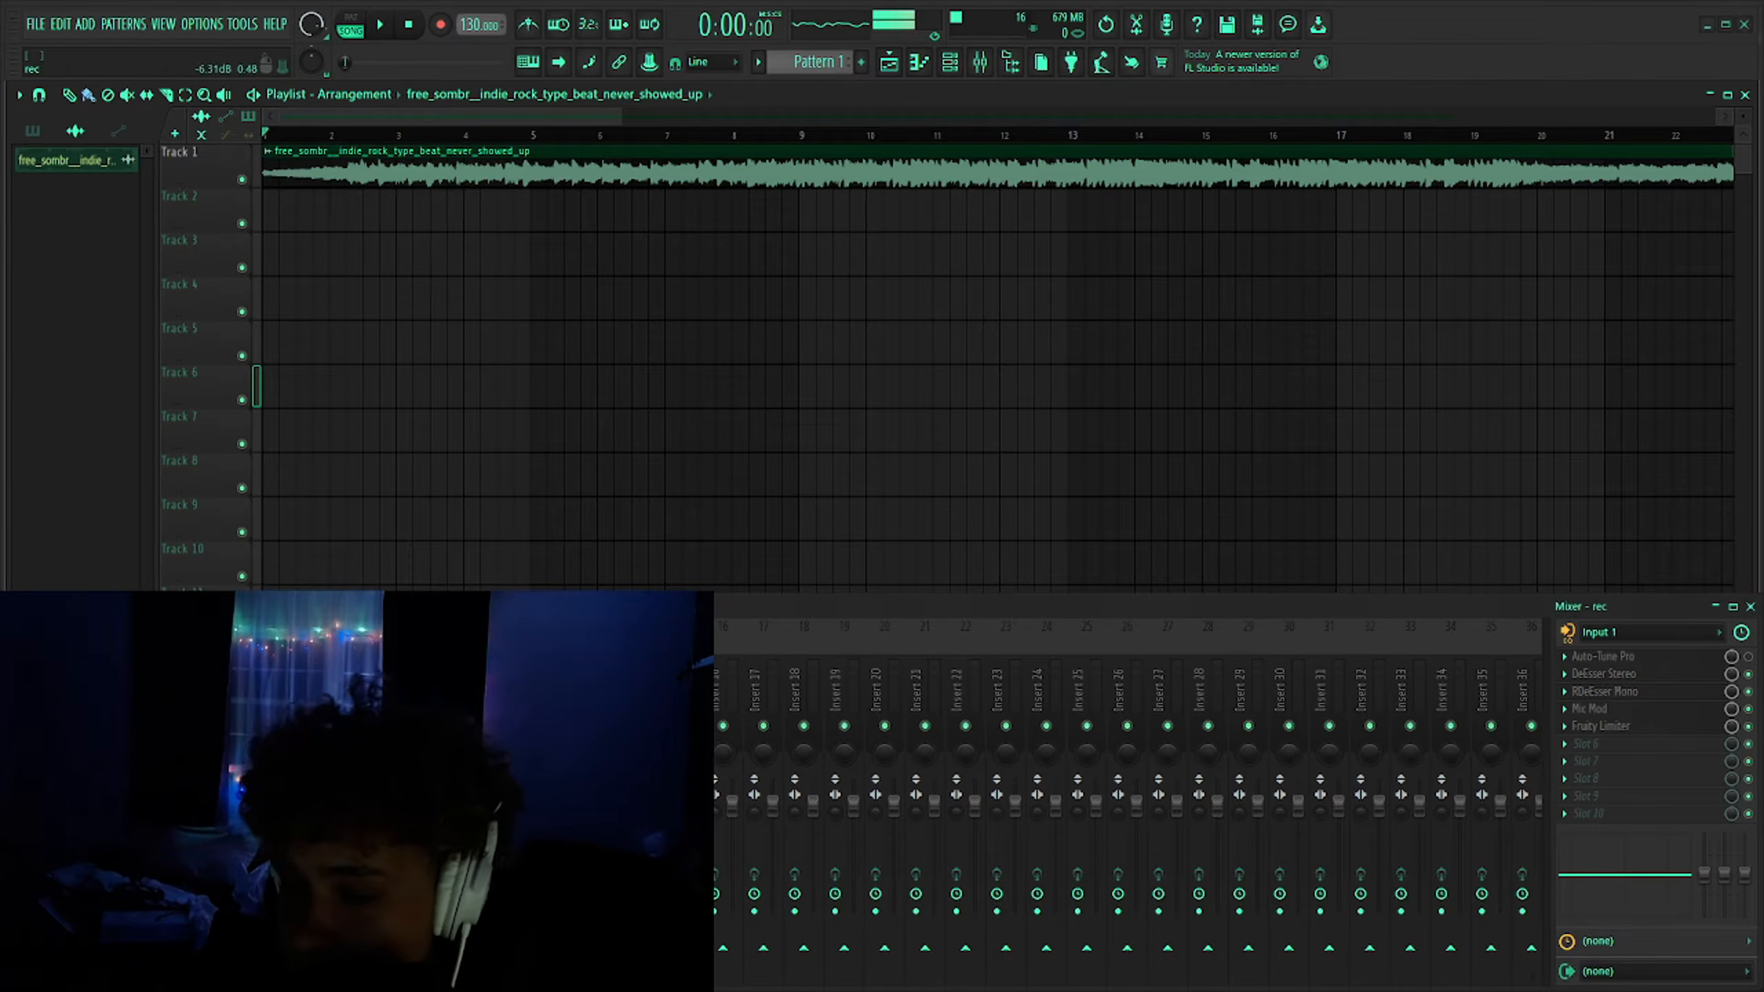
- Load Auto-Key 2 into the first effect slot of the beat's mixer insert, Insert 1
double_click(418, 164)
left_click(693, 346)
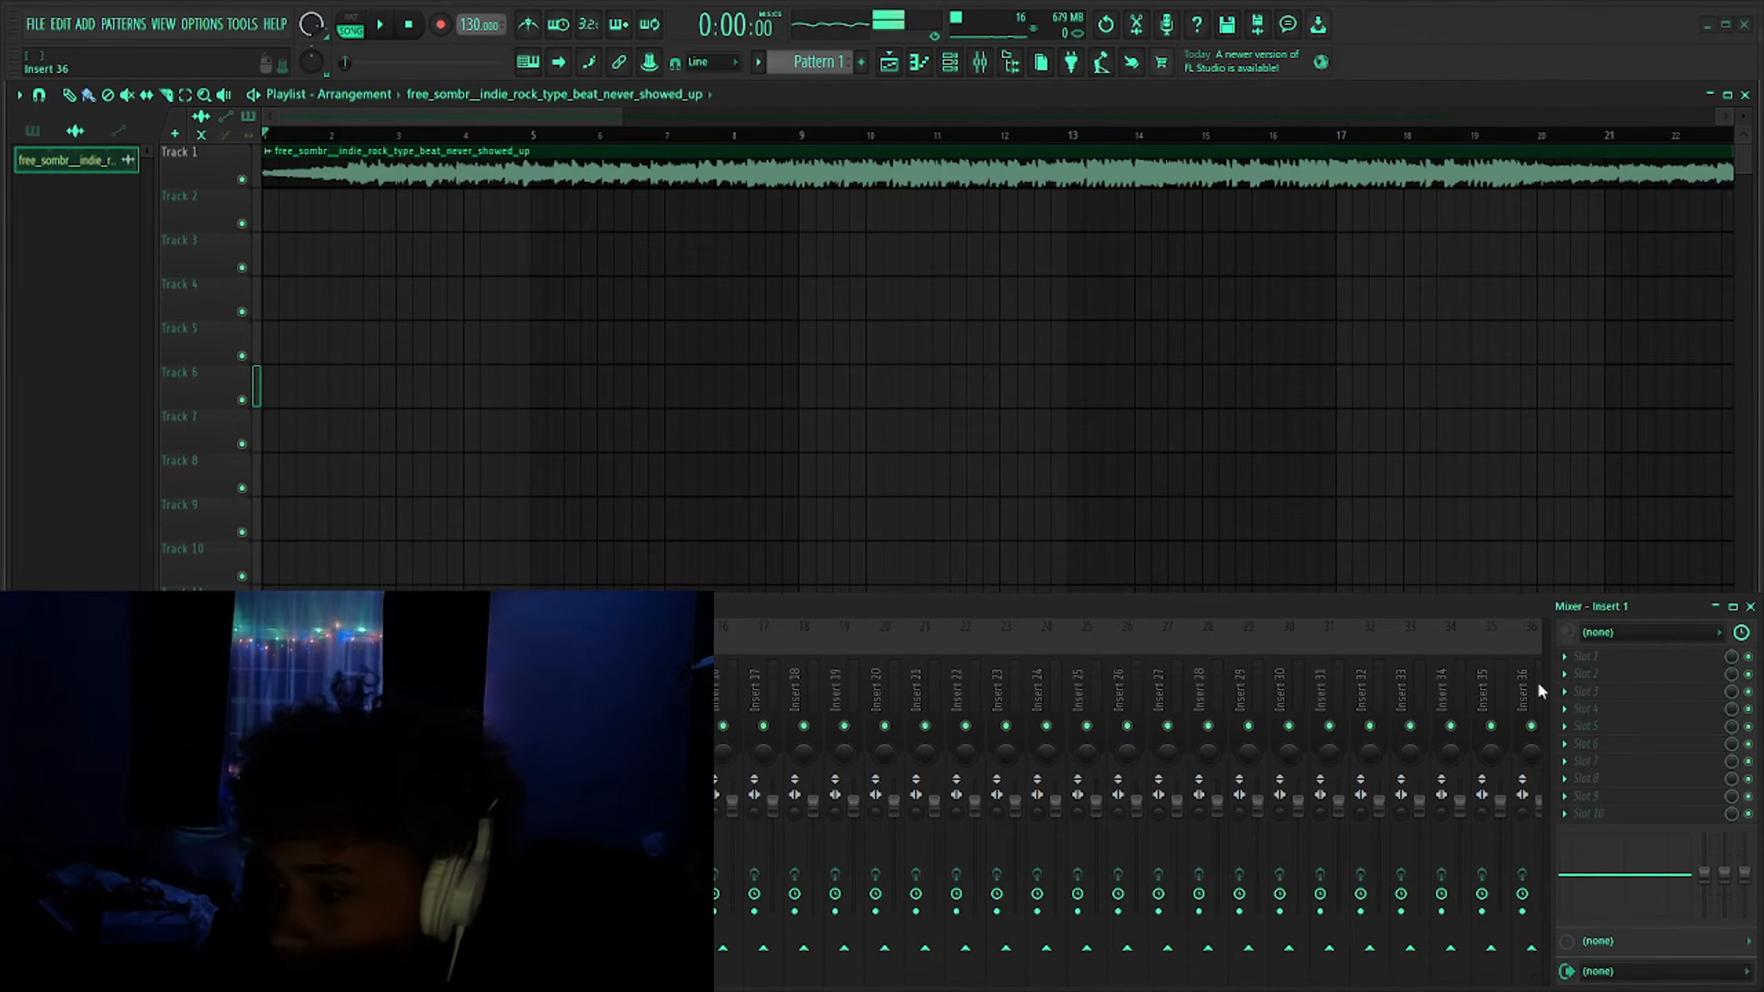
left_click(1589, 656)
left_click(1320, 348)
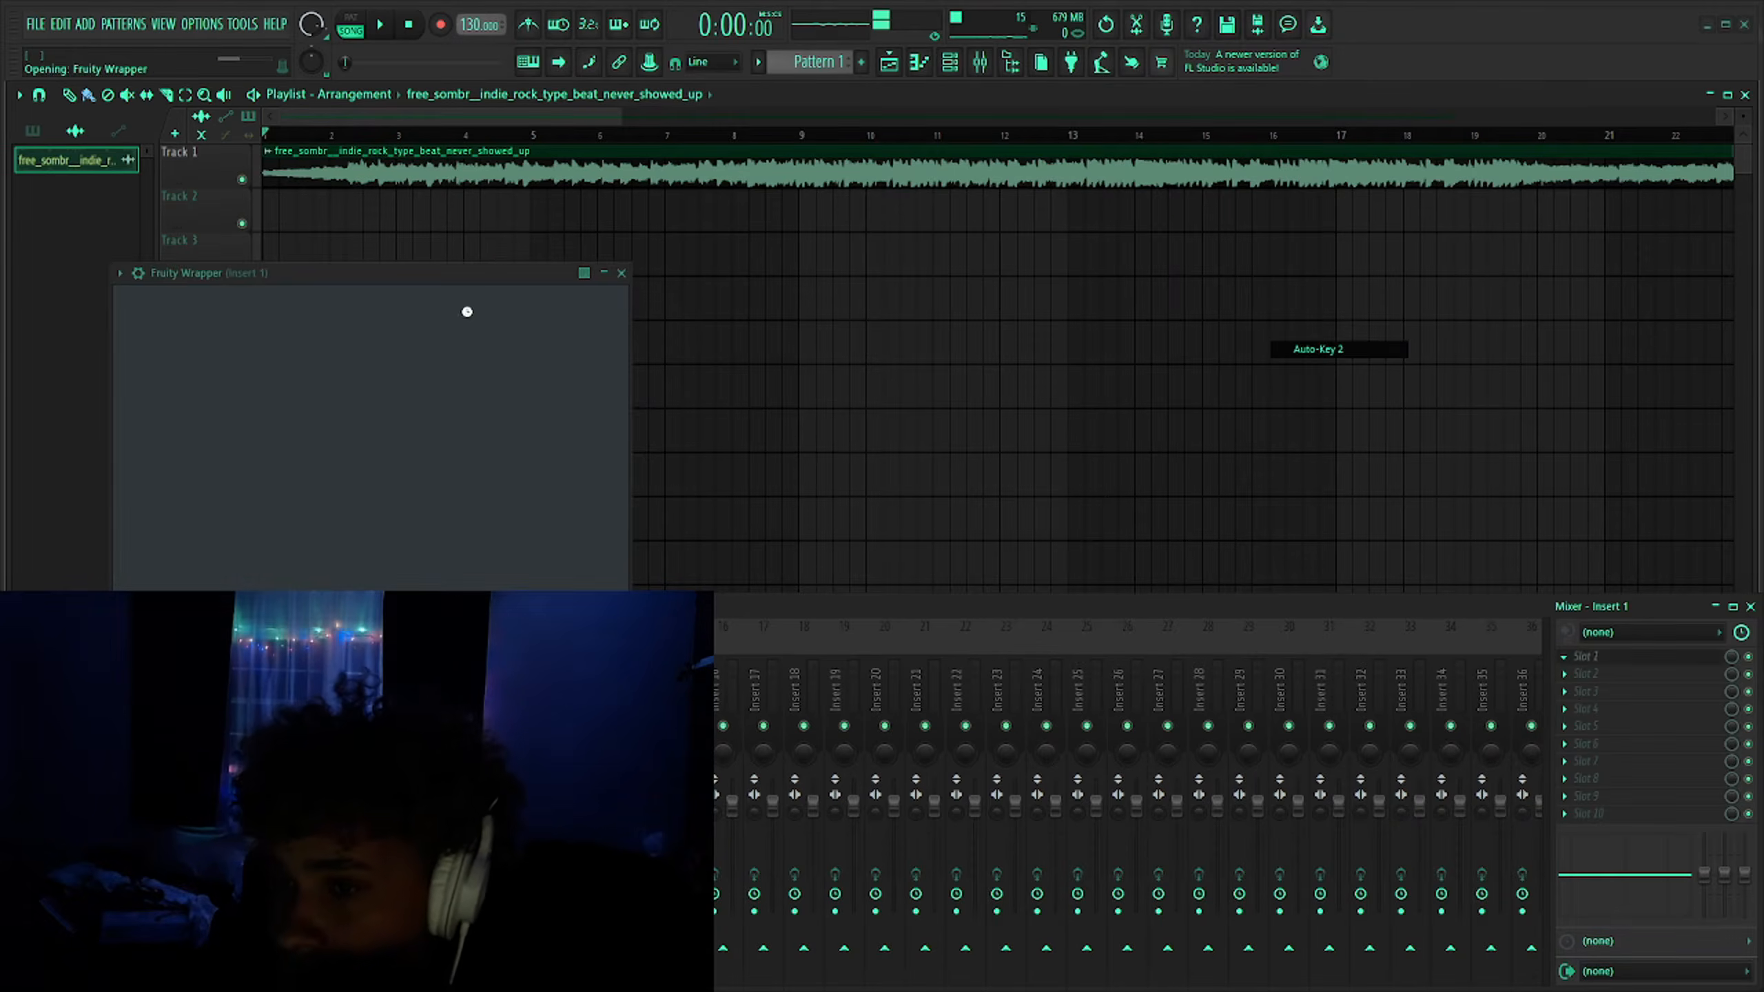
mouse_move(1249, 160)
left_mouse_down()
mouse_move(1282, 157)
mouse_move(1250, 153)
left_mouse_up()
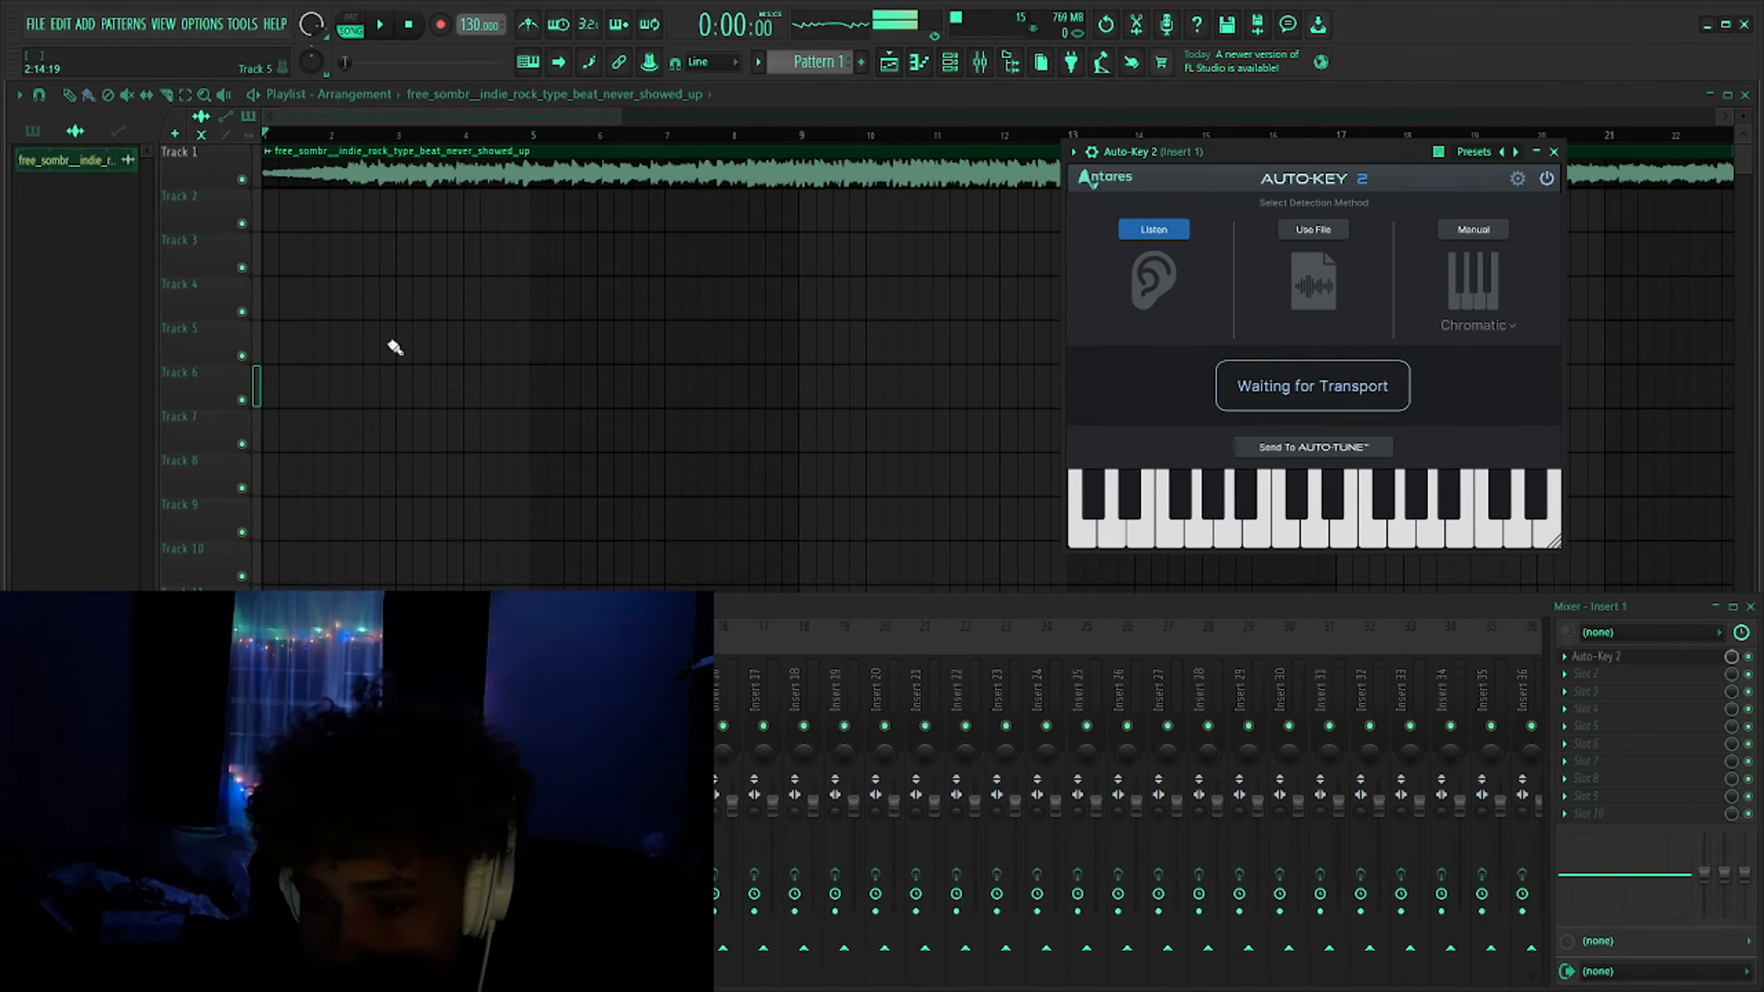
- Reopen the Auto-Key 2 window on Insert 1 and reposition it over the playlist
double_click(465, 164)
left_click(691, 344)
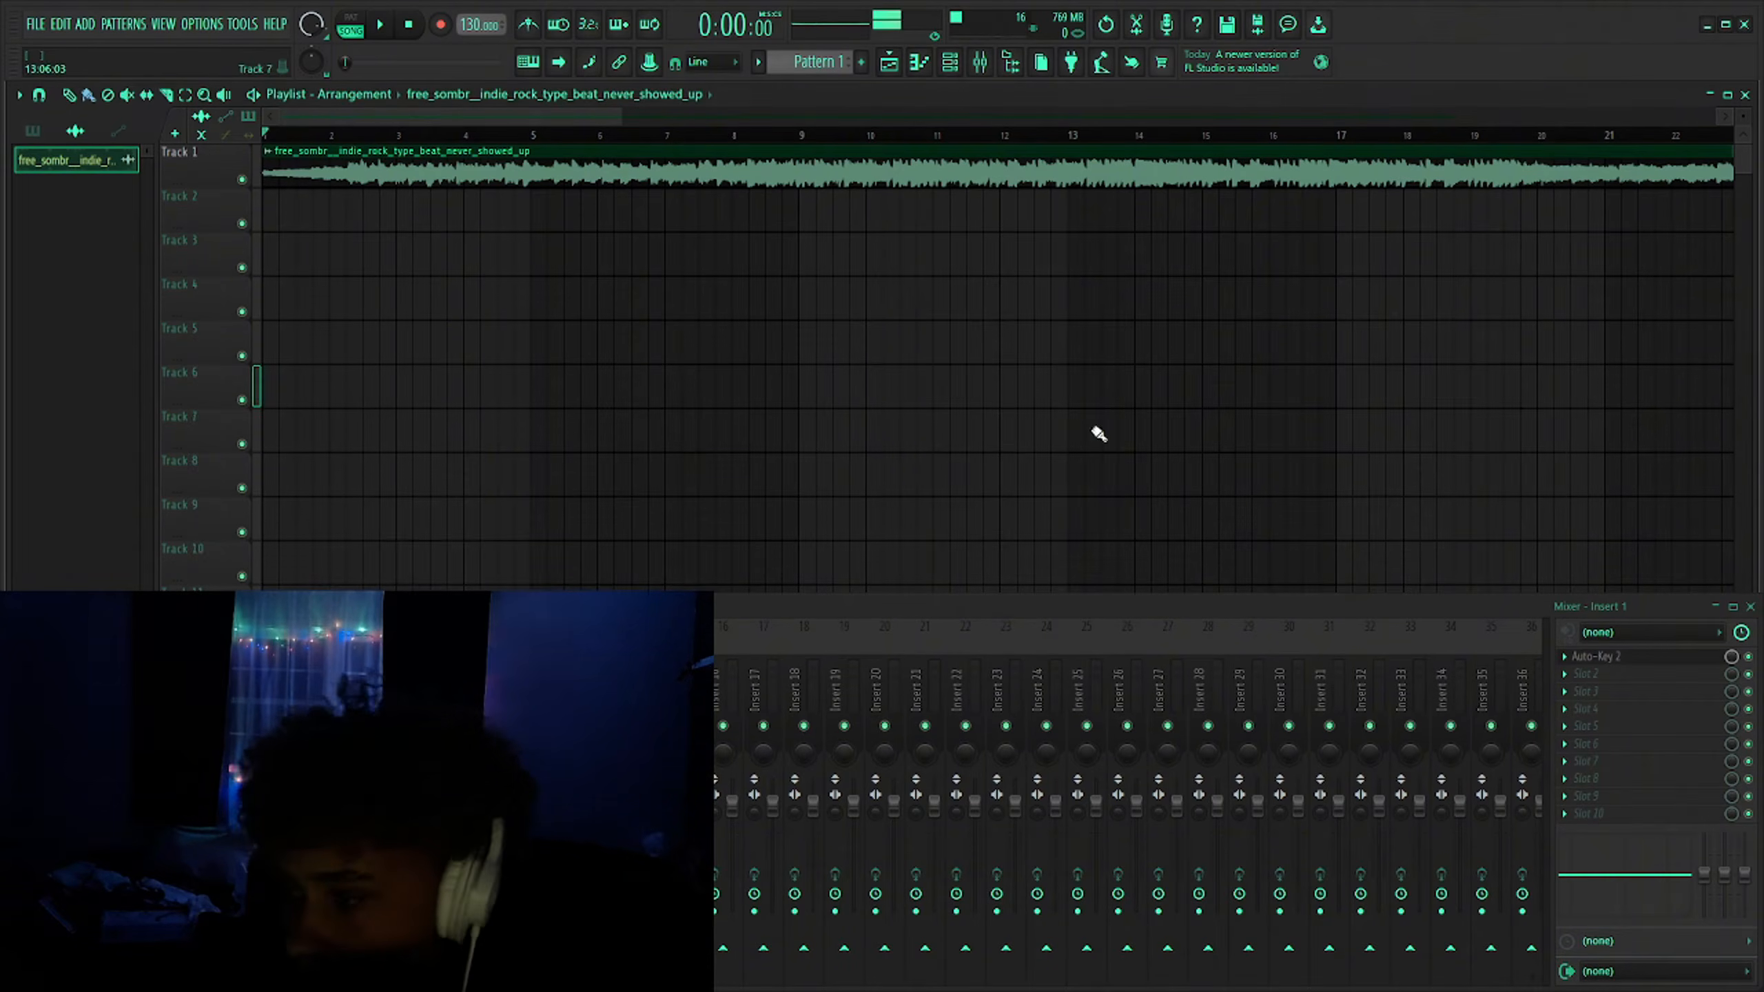
left_click(1597, 656)
left_click_drag(1280, 160, 1086, 141)
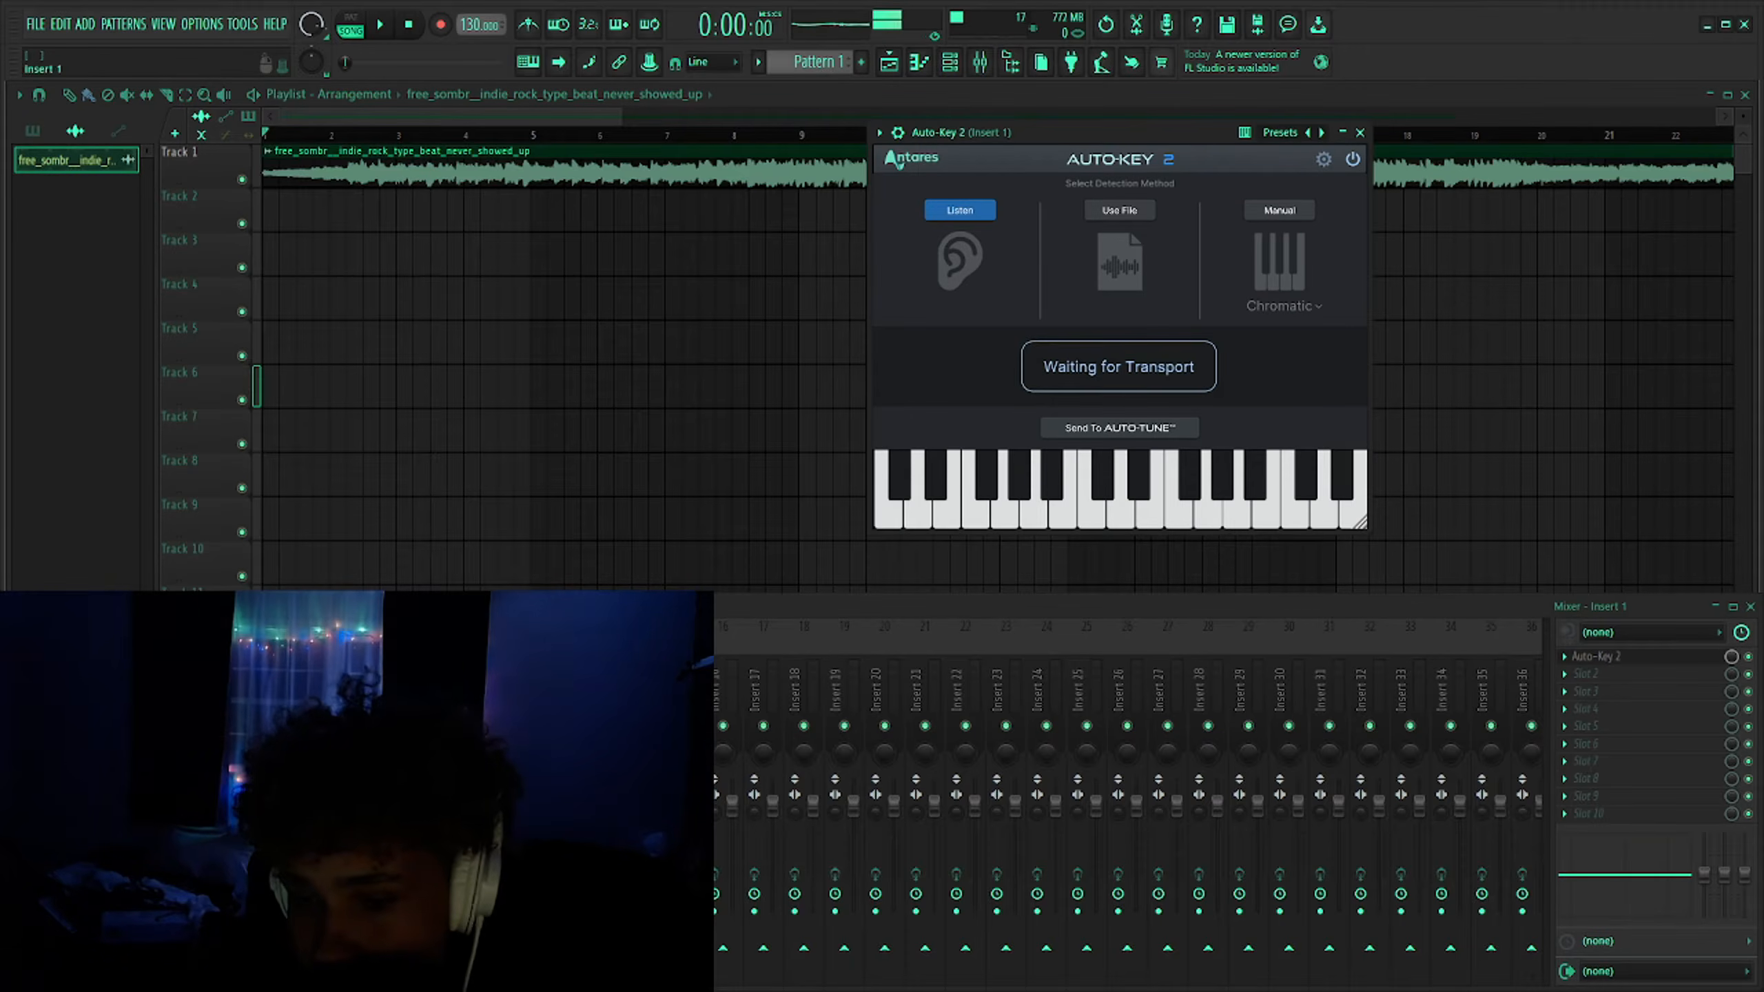
- Rename mixer Insert 1 as beat
right_click(177, 420)
left_click(215, 444)
type("b")
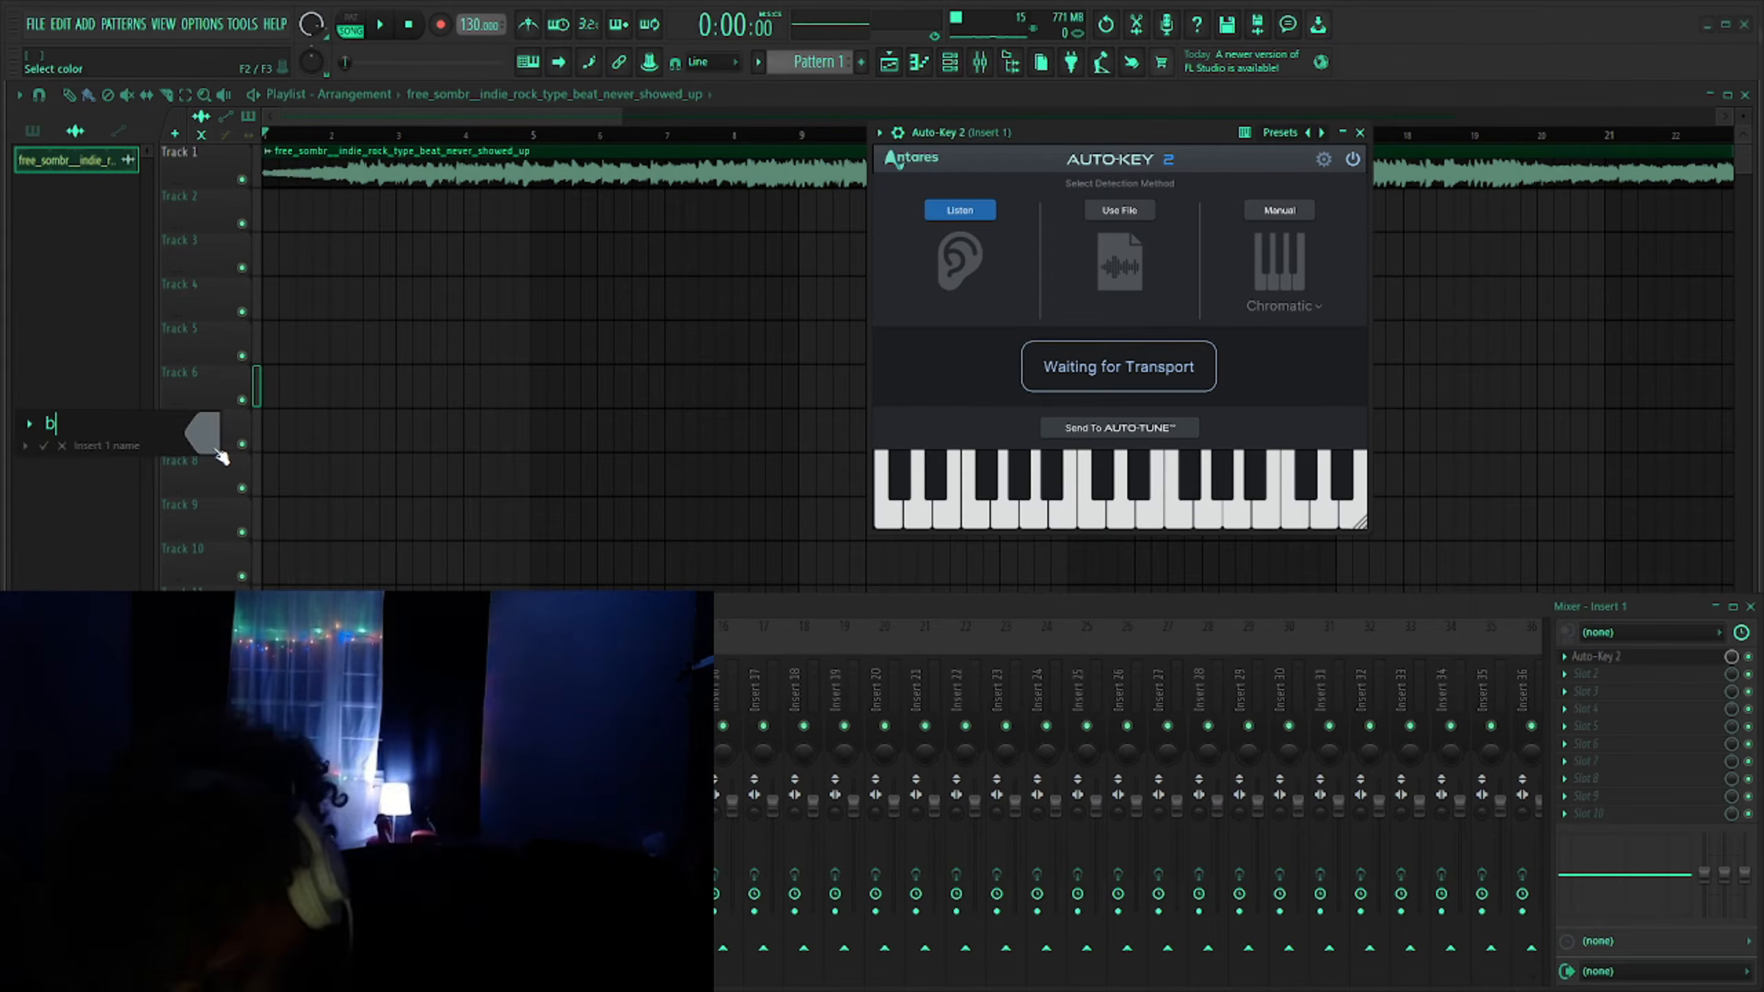
type("eat")
key("Return")
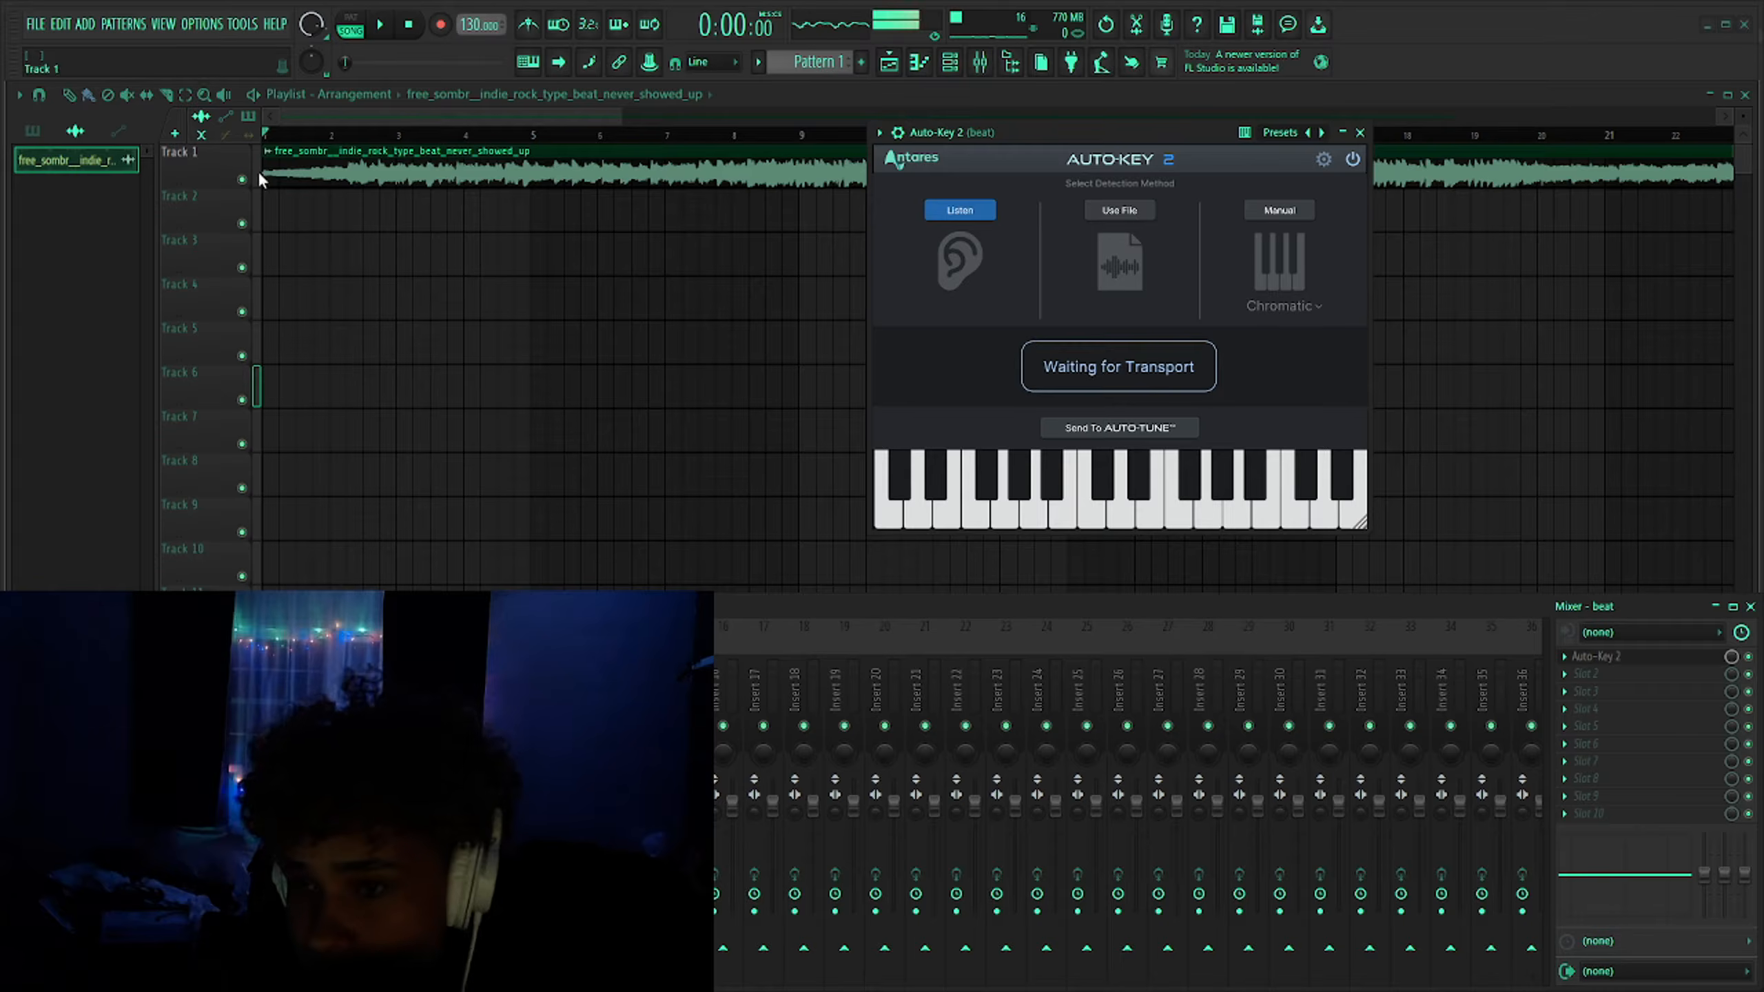
left_click_drag(1072, 129, 1091, 186)
key("super")
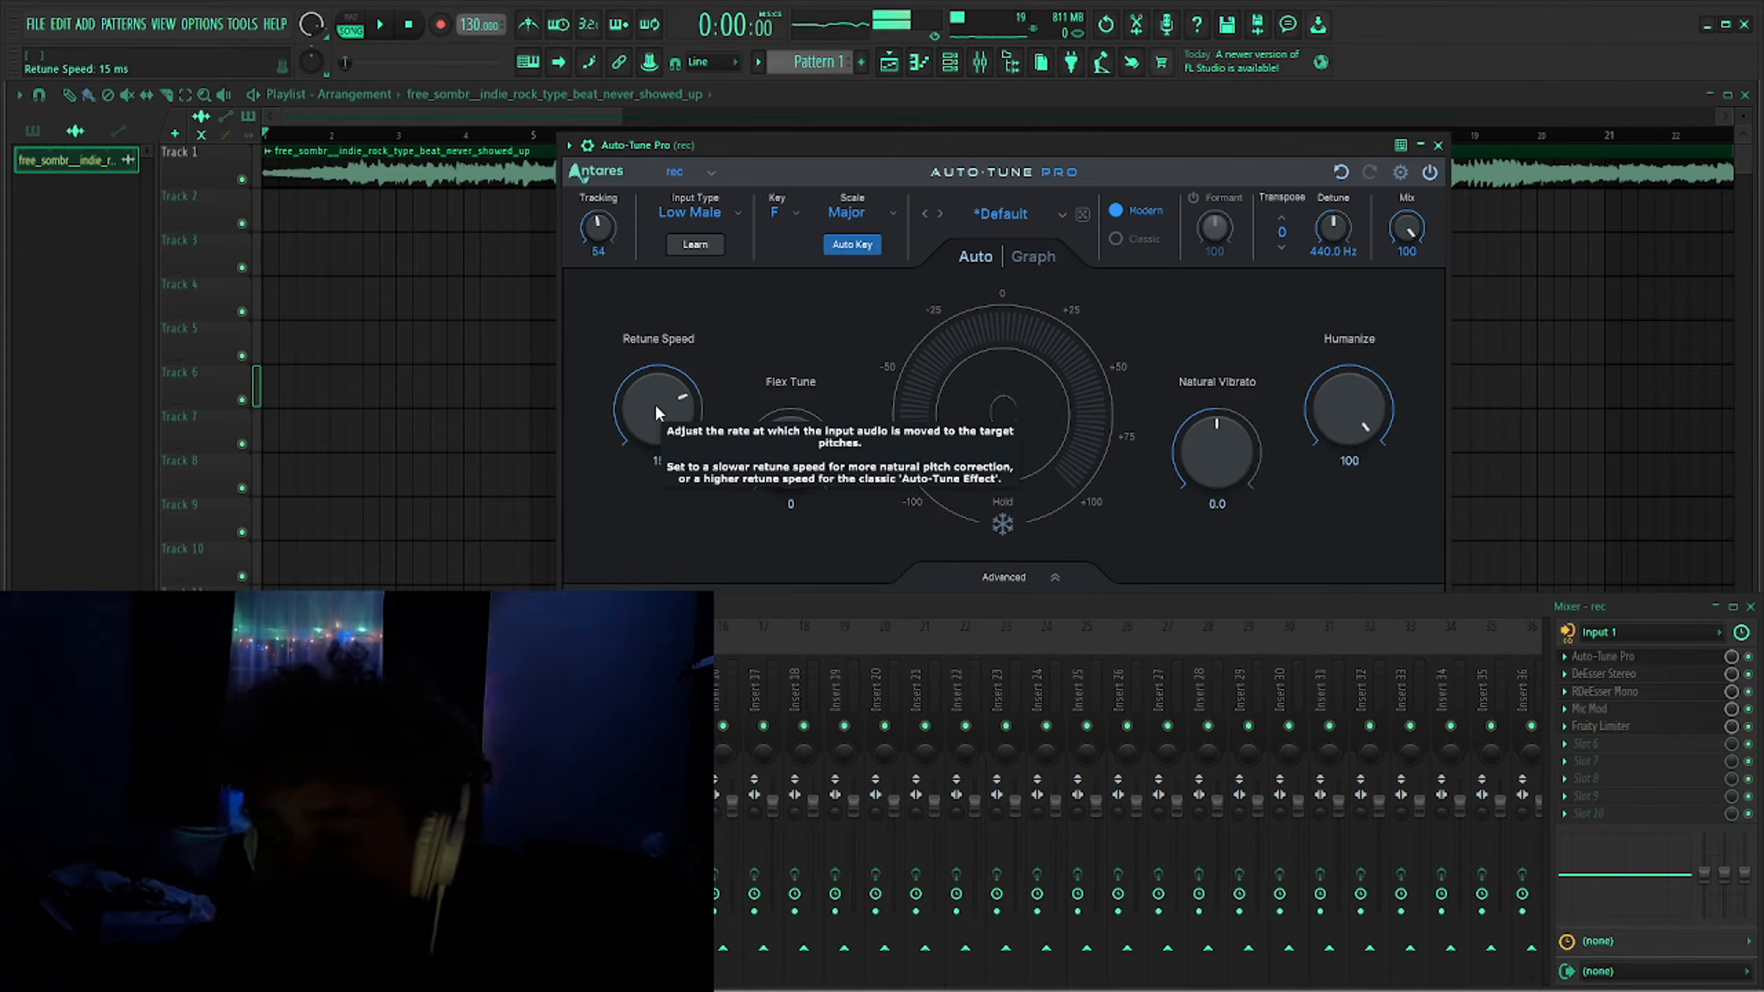
mouse_move(655, 406)
left_mouse_down()
mouse_move(653, 391)
mouse_move(653, 423)
mouse_move(665, 386)
mouse_move(645, 424)
left_mouse_up()
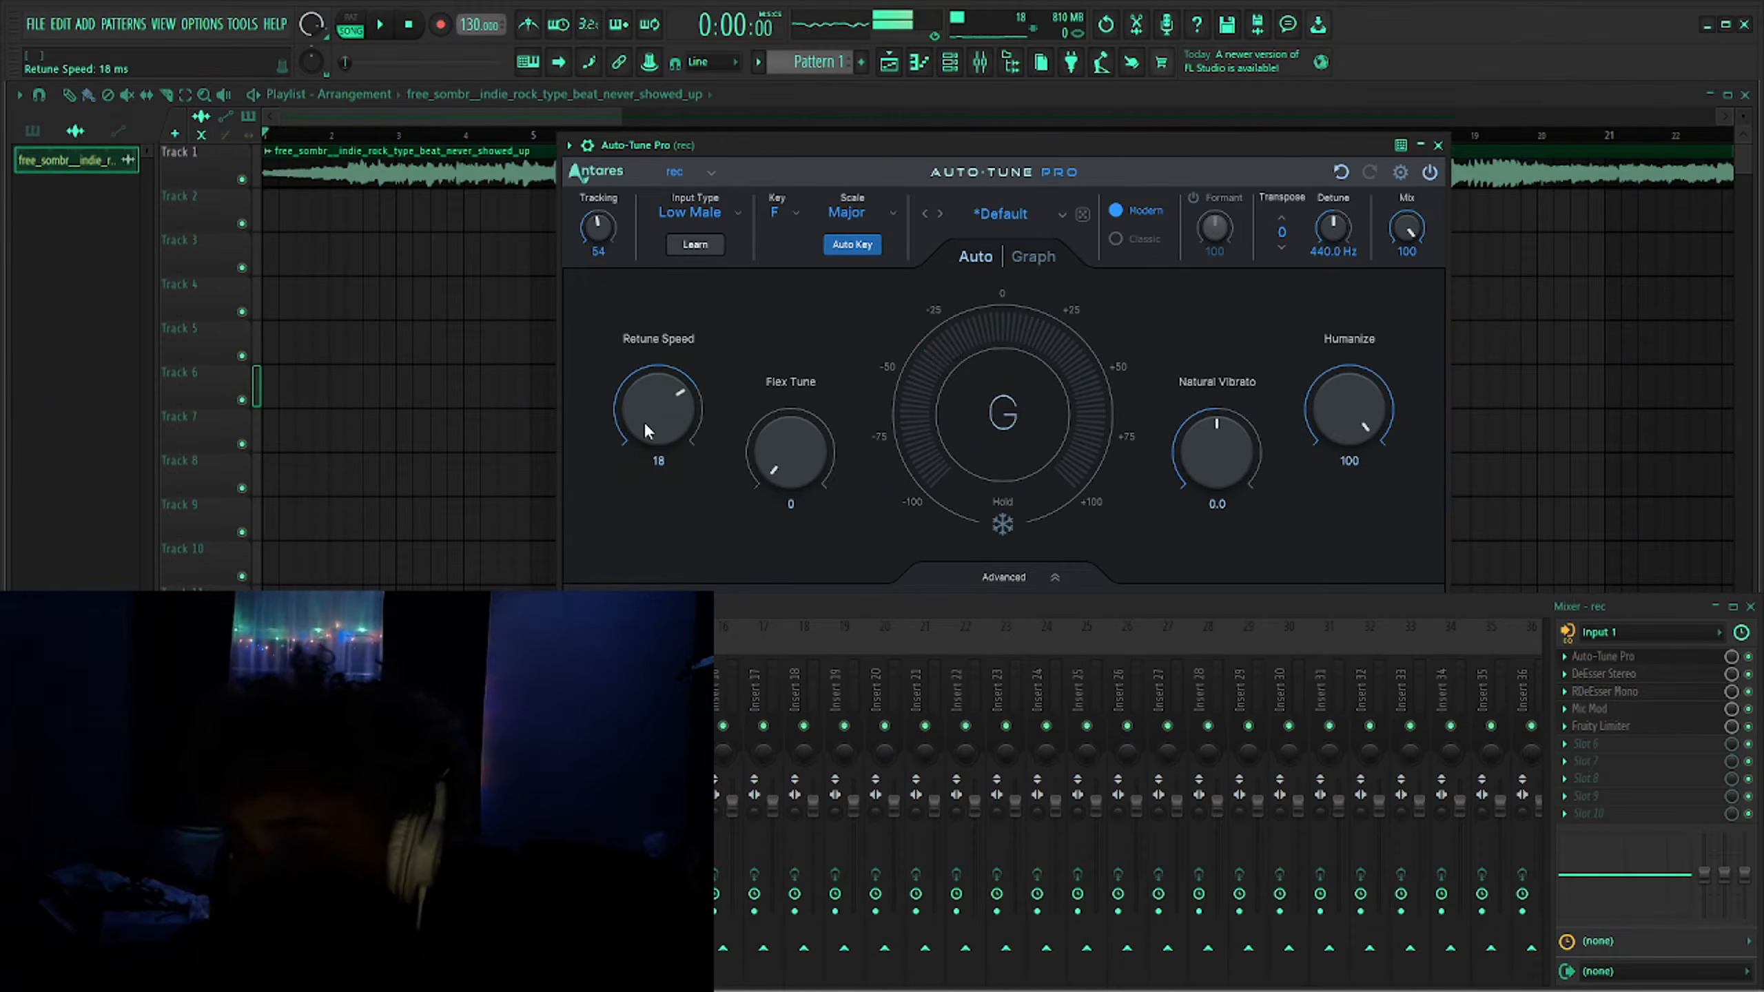
- Toggle Formant correction on and off in Auto-Tune Pro on the rec track, then close the plugin
left_click(1193, 197)
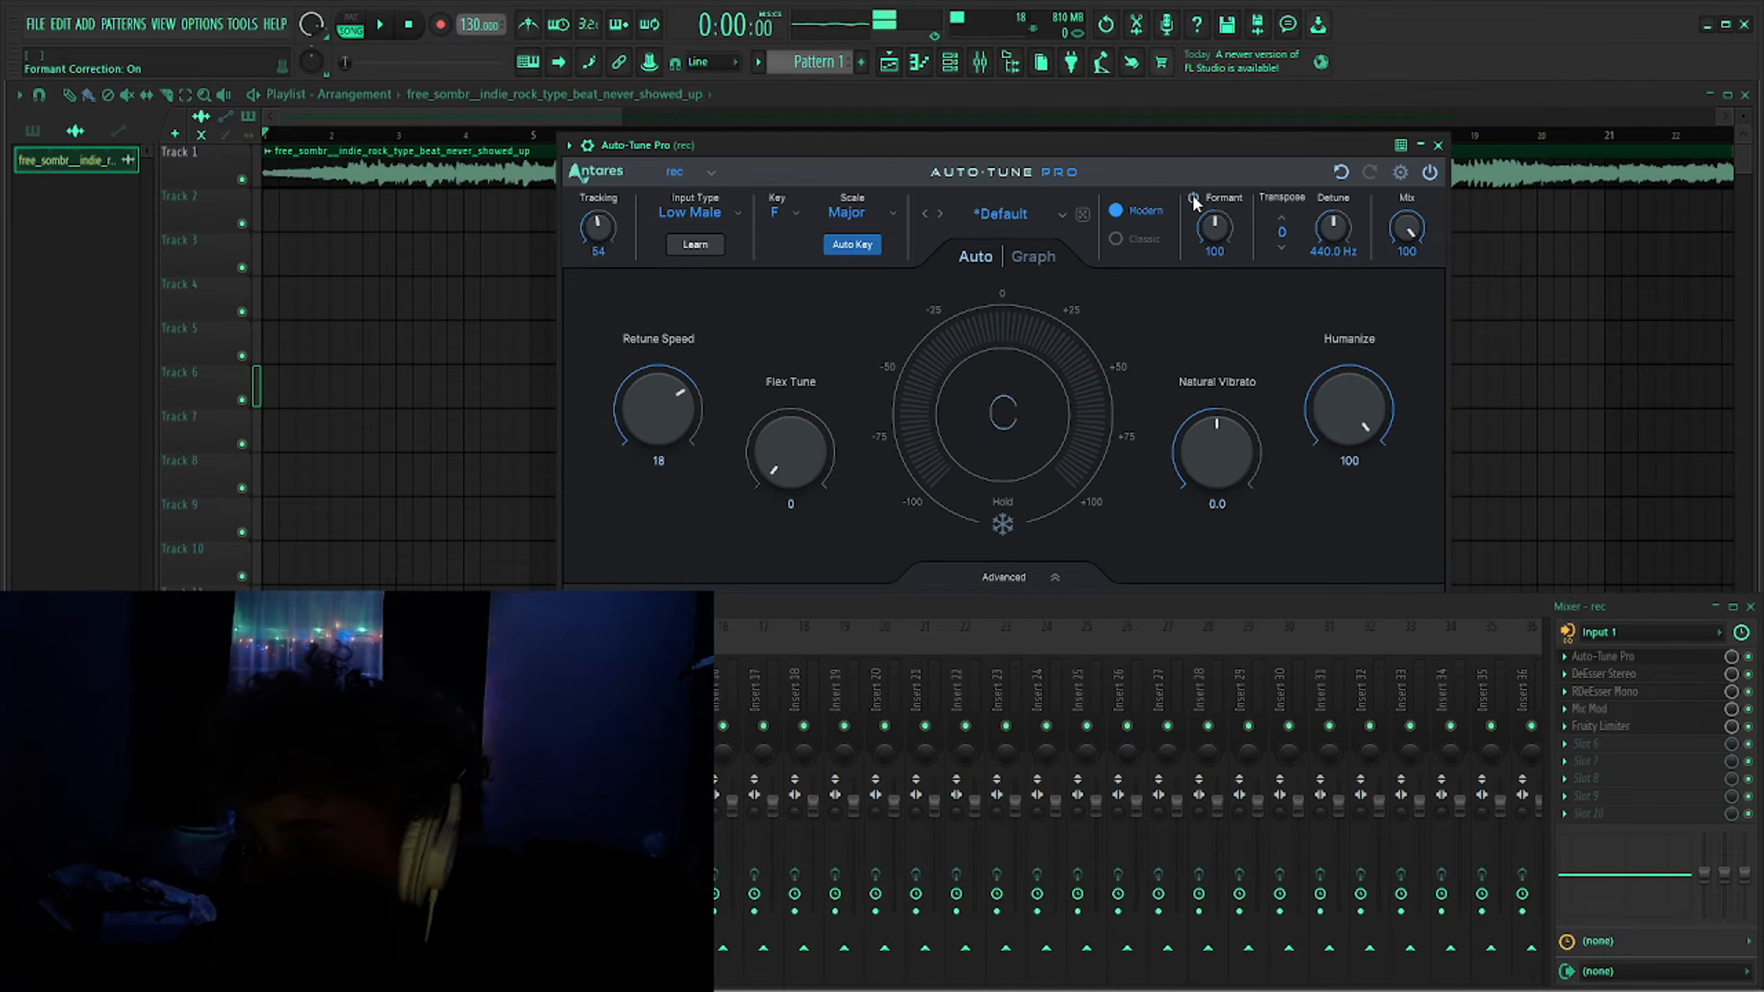
left_click(1193, 197)
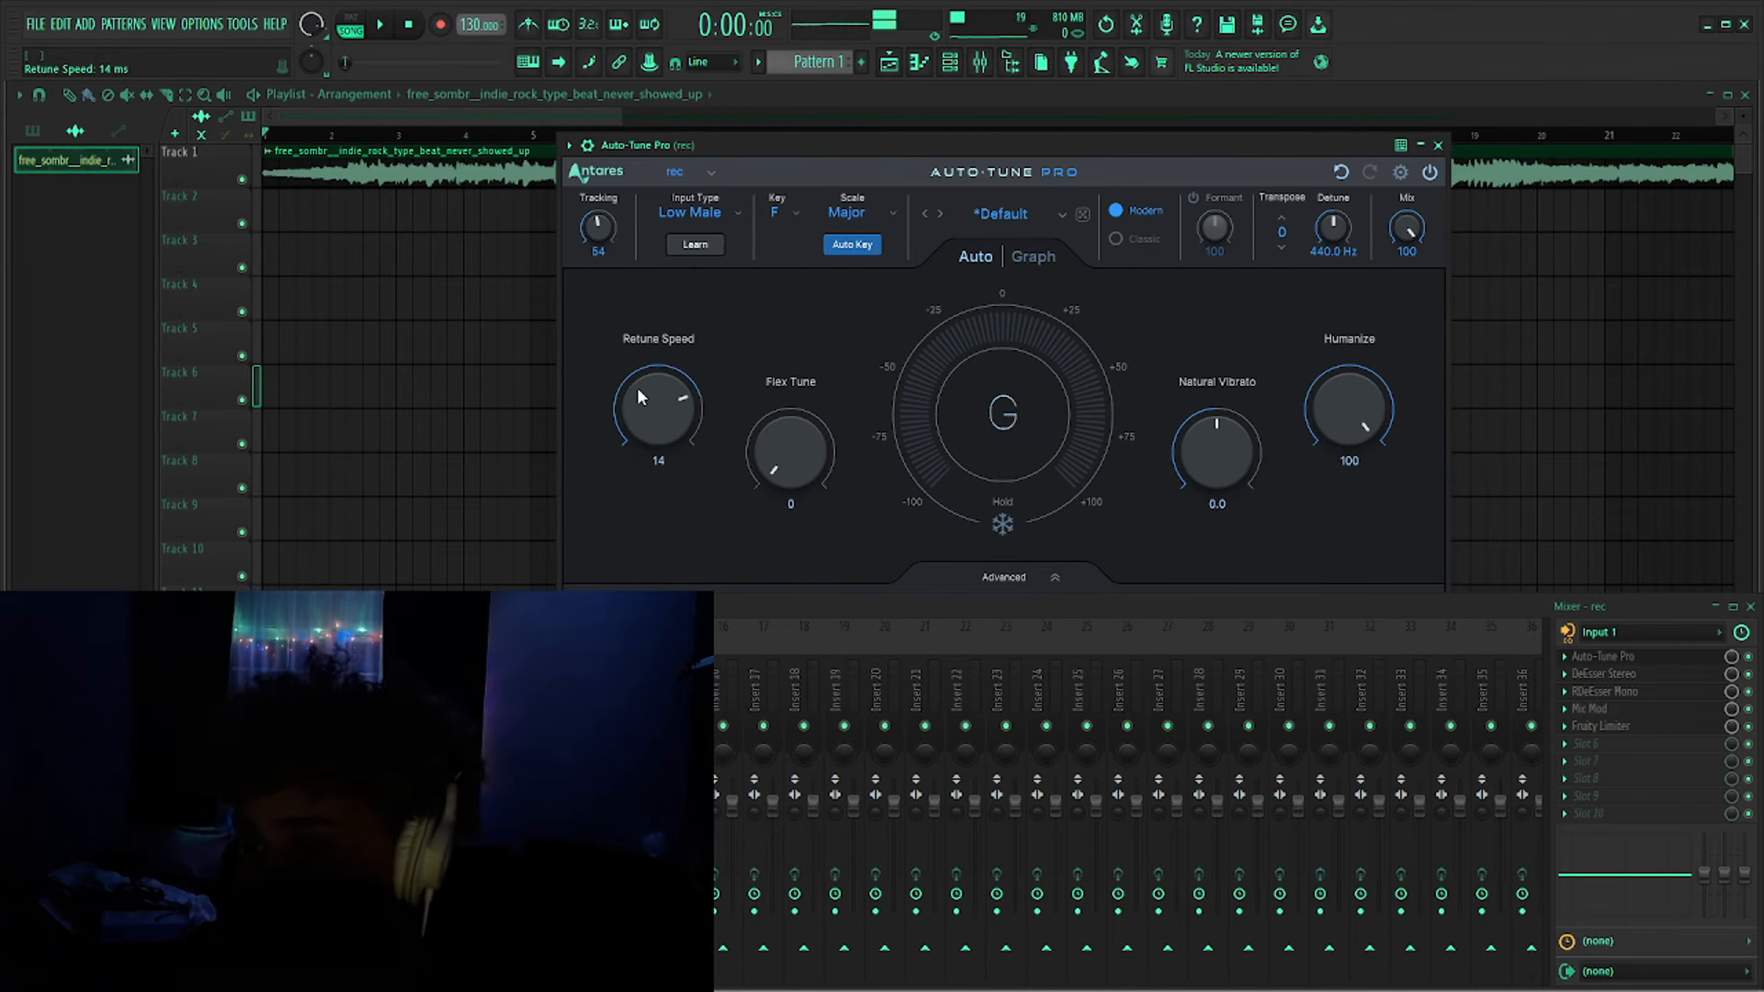
key("Escape")
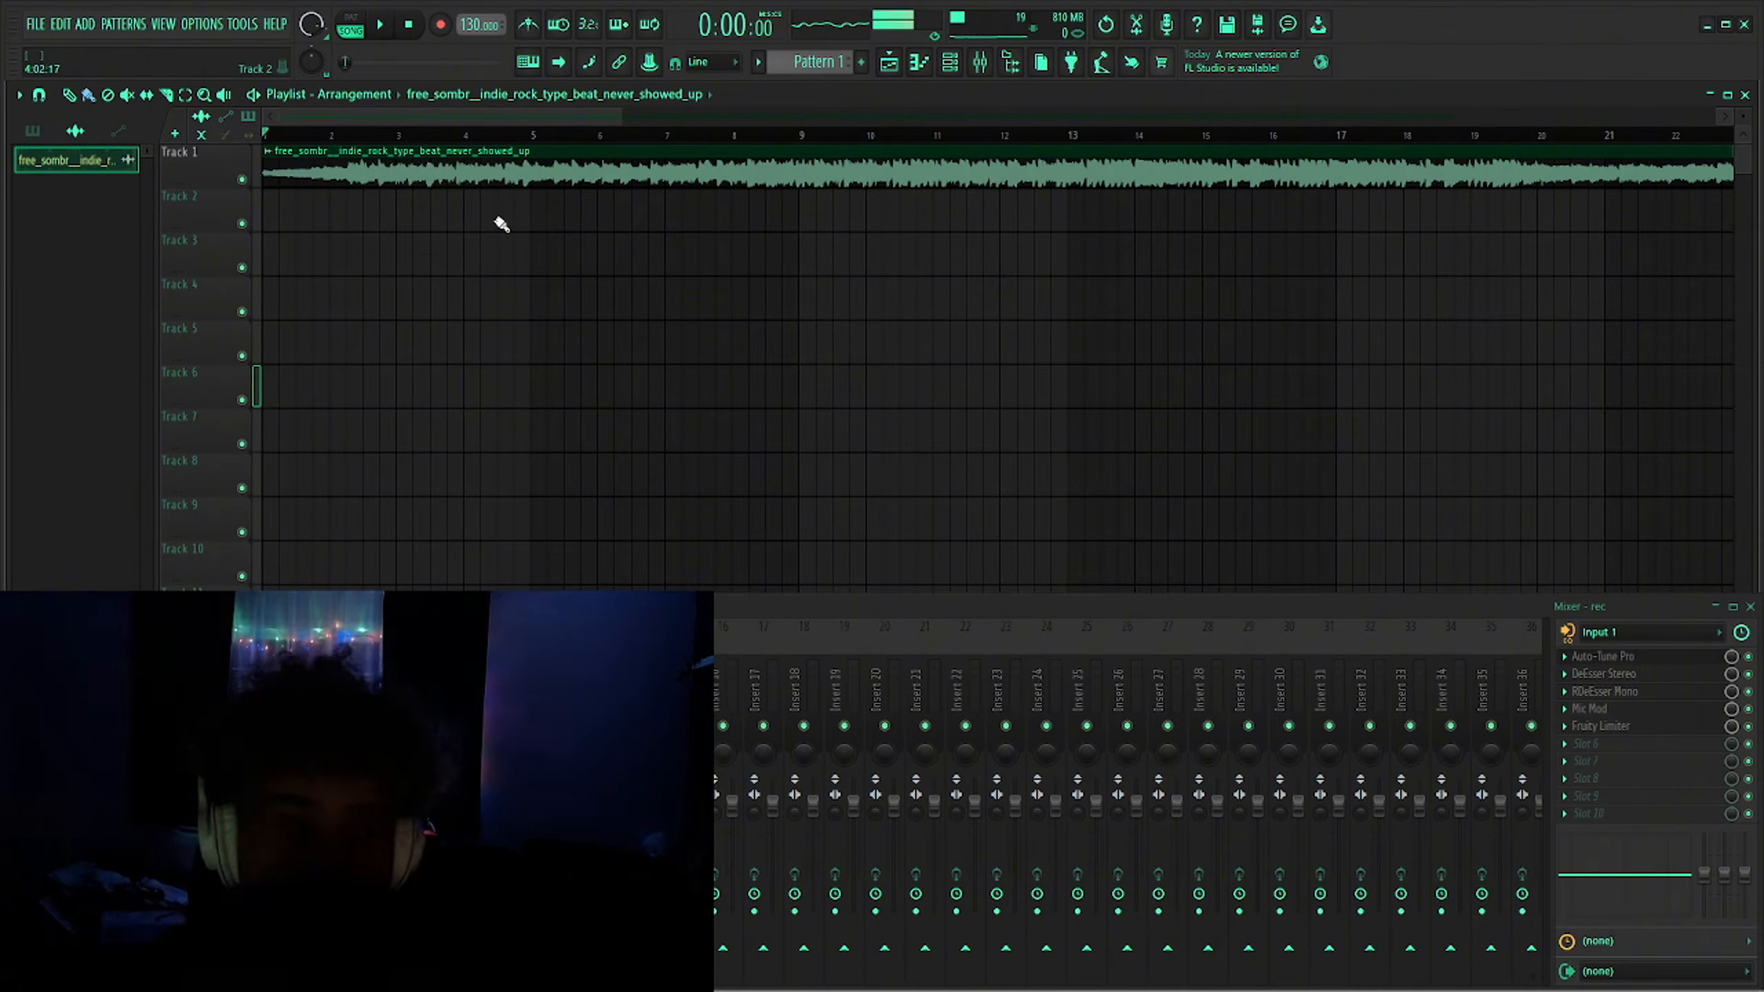
- Set the project tempo to 180 BPM
left_click_drag(463, 27, 463, 8)
scroll(972, 173, "up", 8)
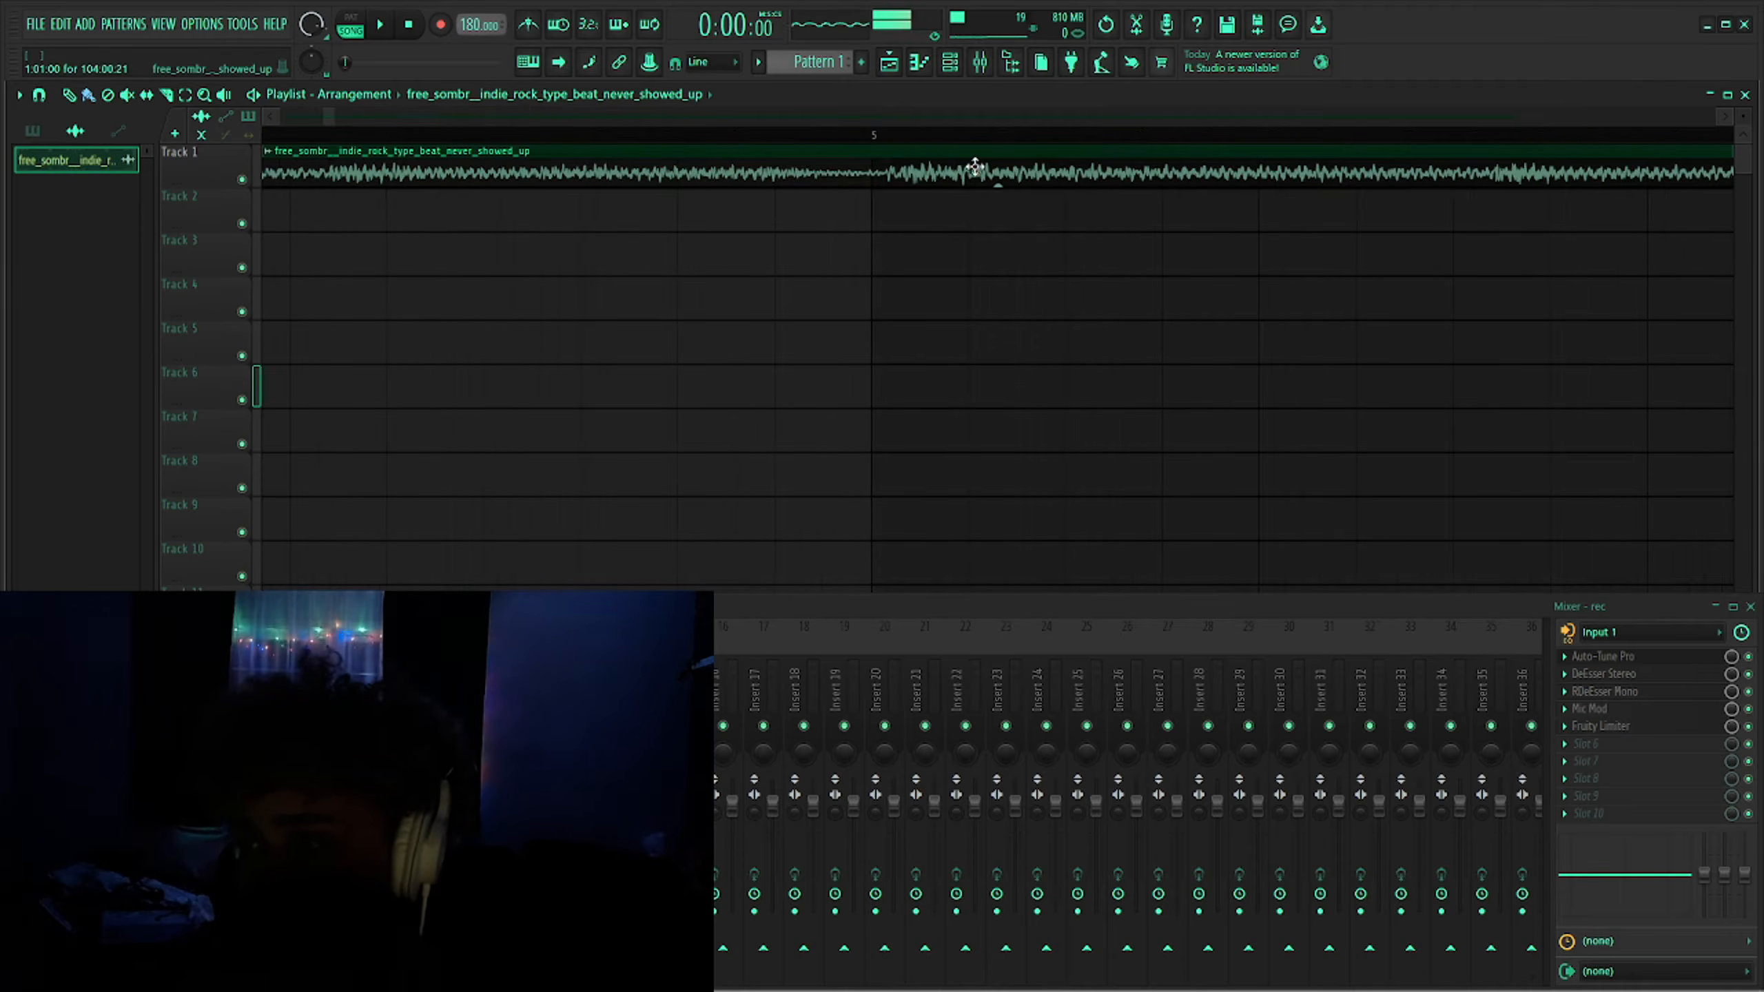
scroll(882, 179, "up", 2)
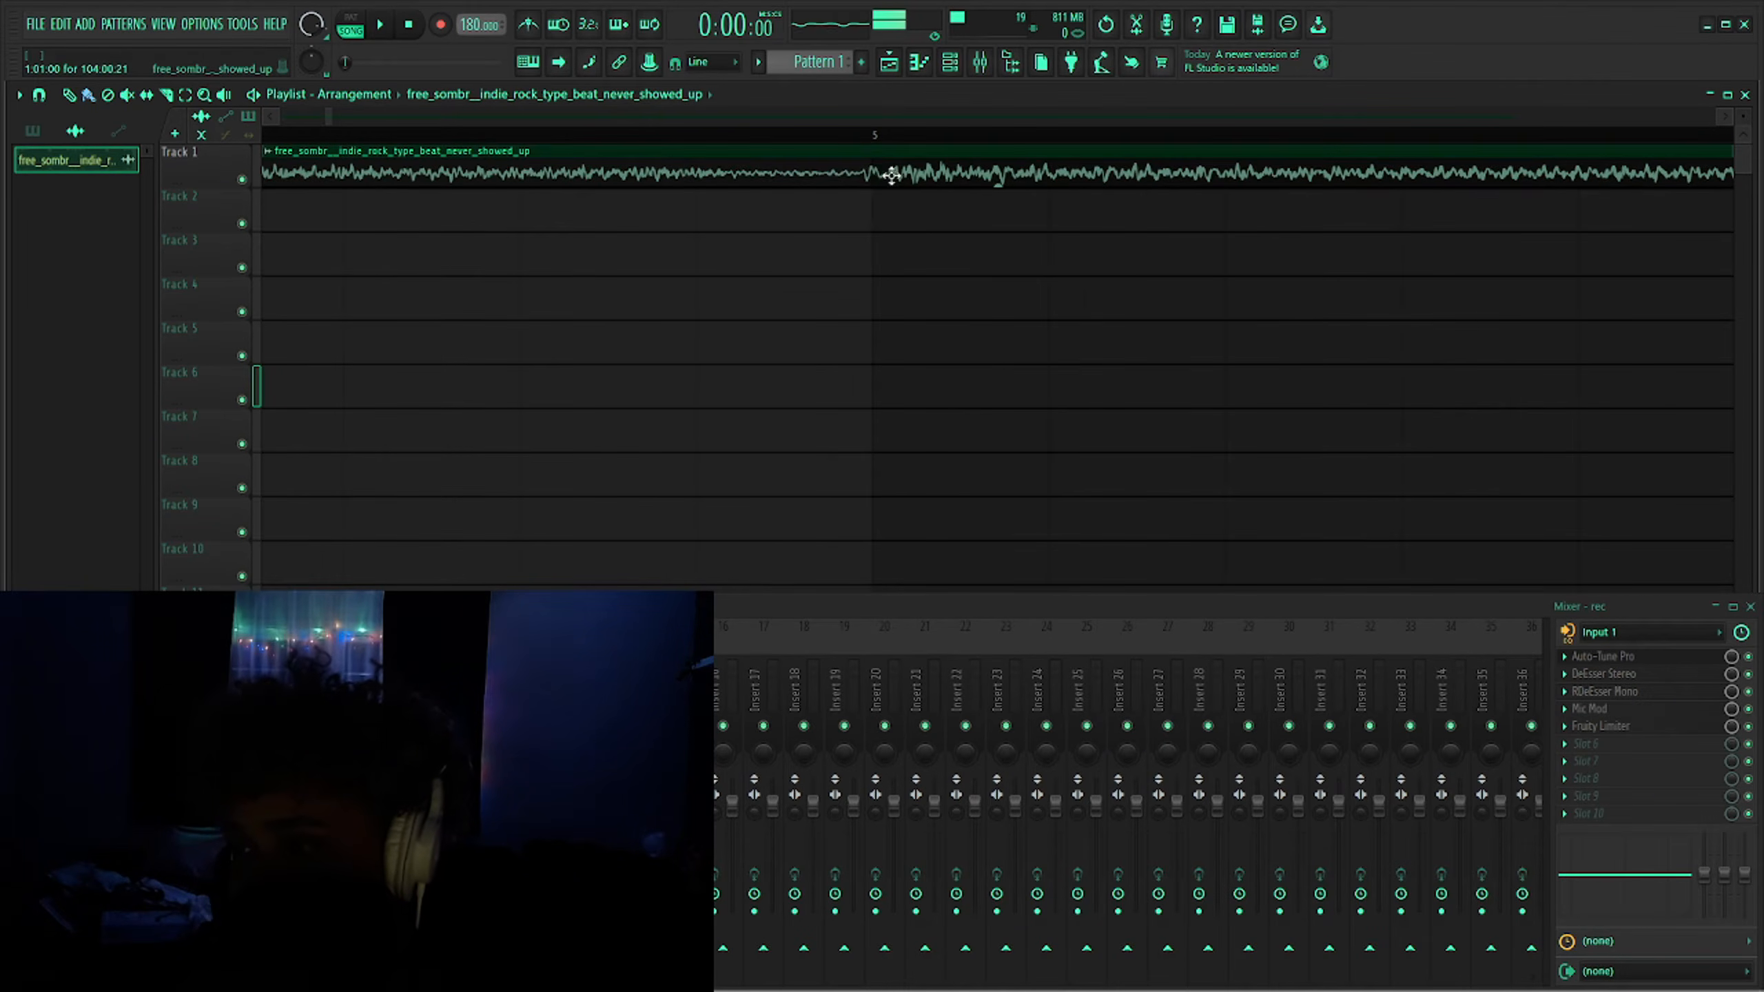
scroll(743, 267, "down", 10)
scroll(601, 331, "down", 5)
scroll(596, 333, "down", 3)
scroll(358, 268, "up", 6)
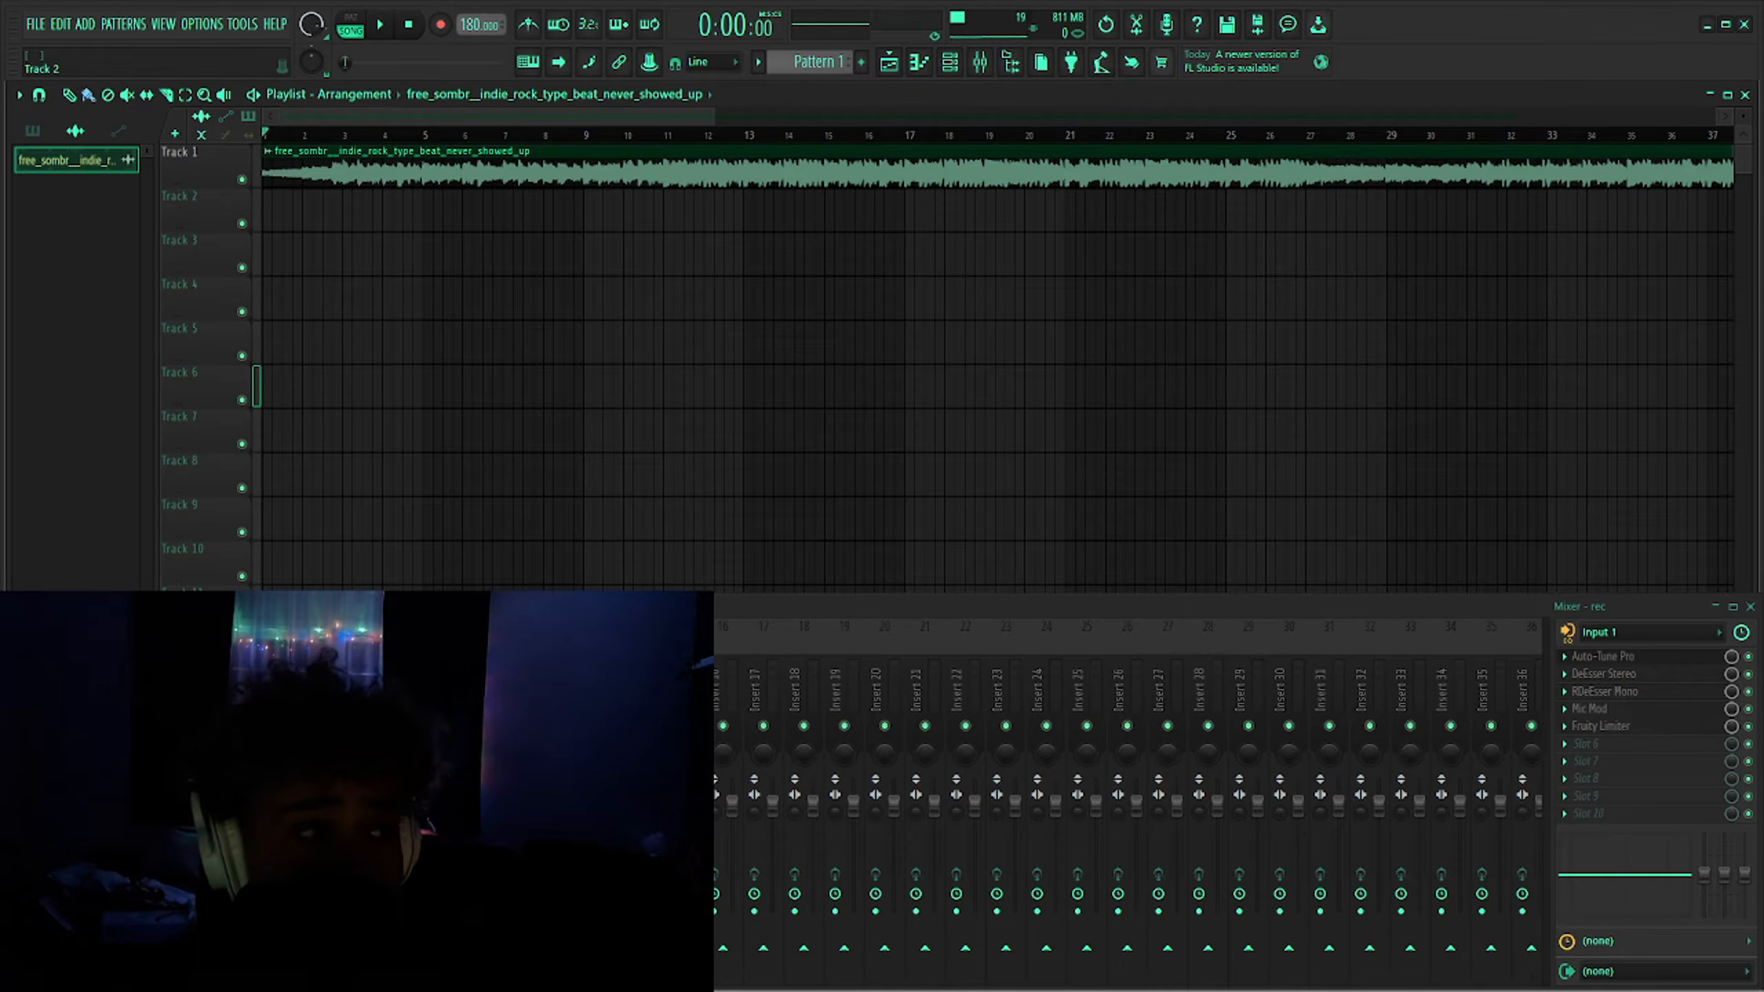
- Switch to the browser and check the beat's key and BPM on the Tunebat analyzer page
left_click_drag(0, 35, 1183, 43)
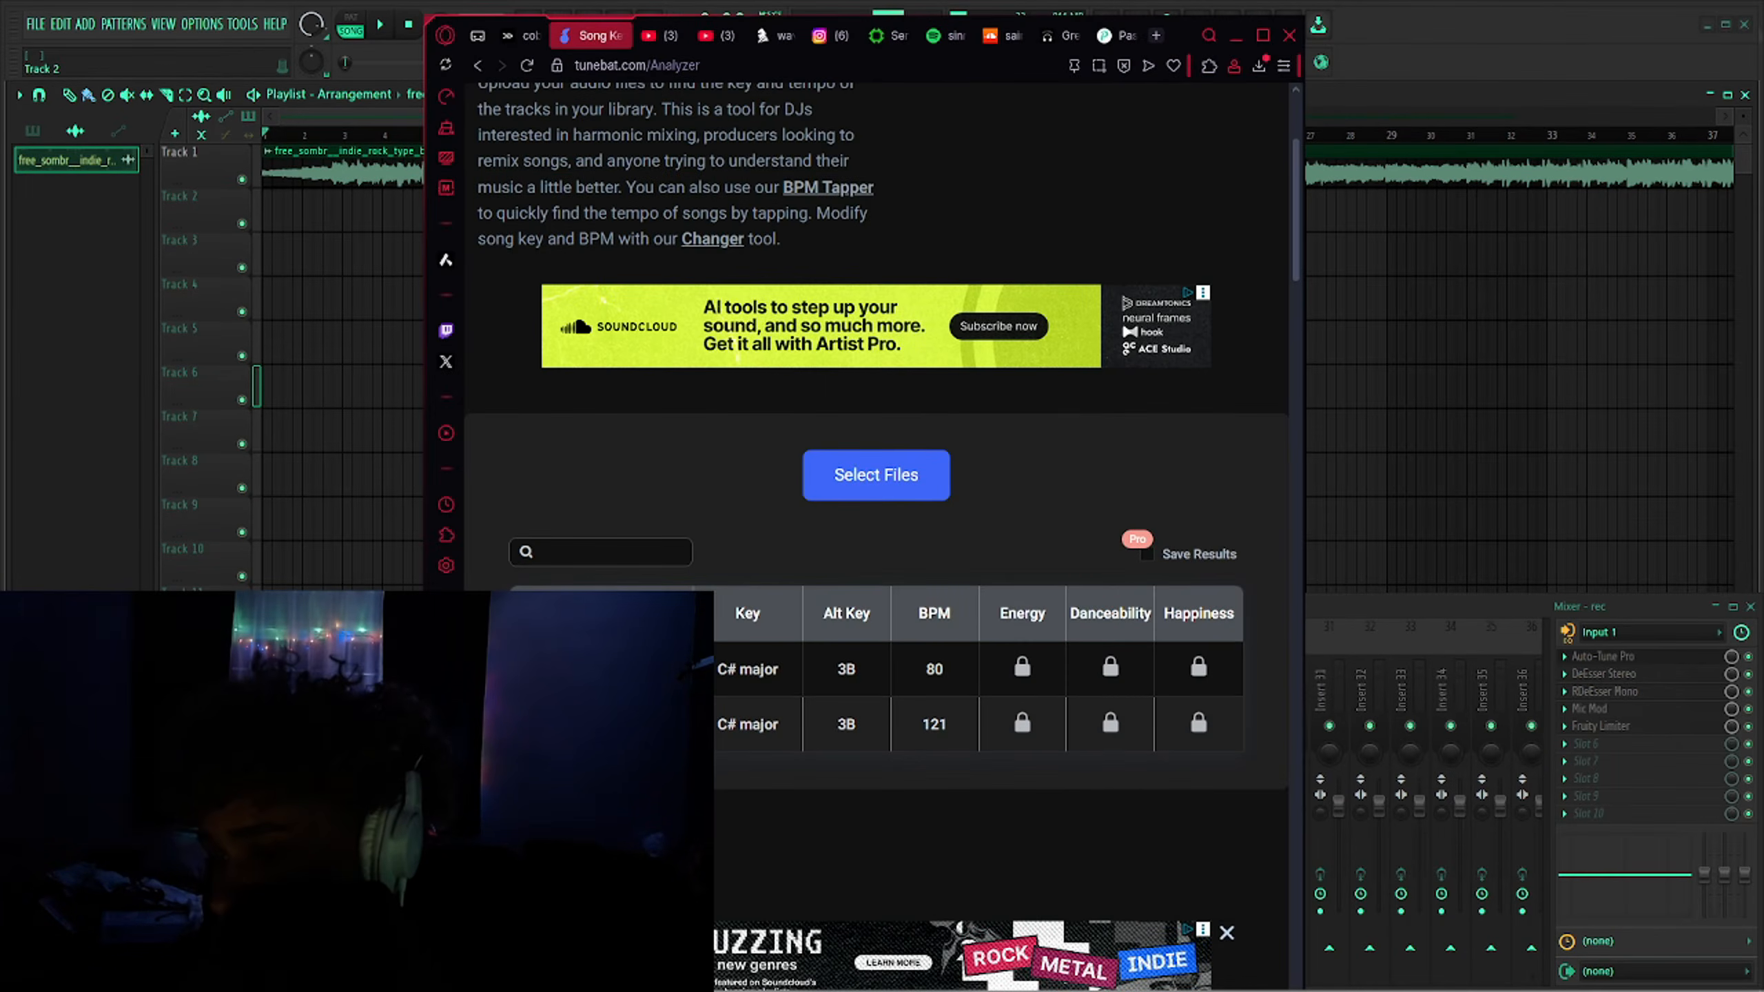
scroll(902, 712, "down", 3)
scroll(902, 712, "up", 6)
scroll(938, 747, "down", 4)
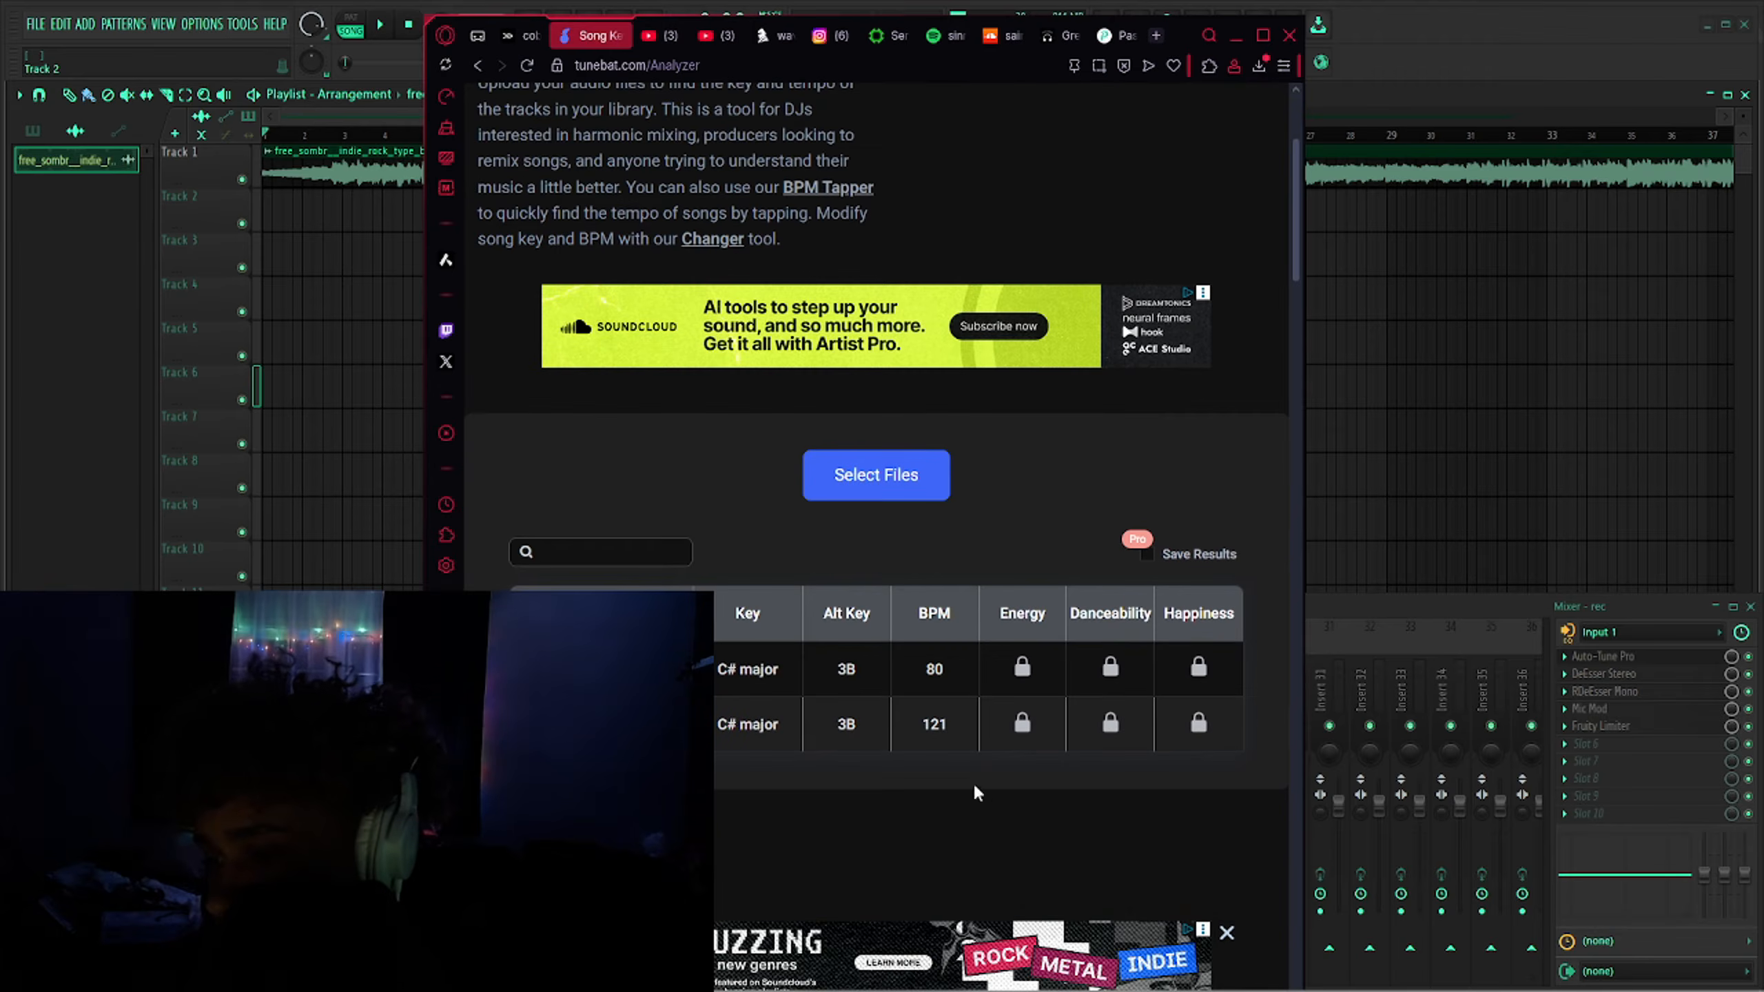
scroll(837, 696, "up", 4)
left_click_drag(1186, 36, 0, 243)
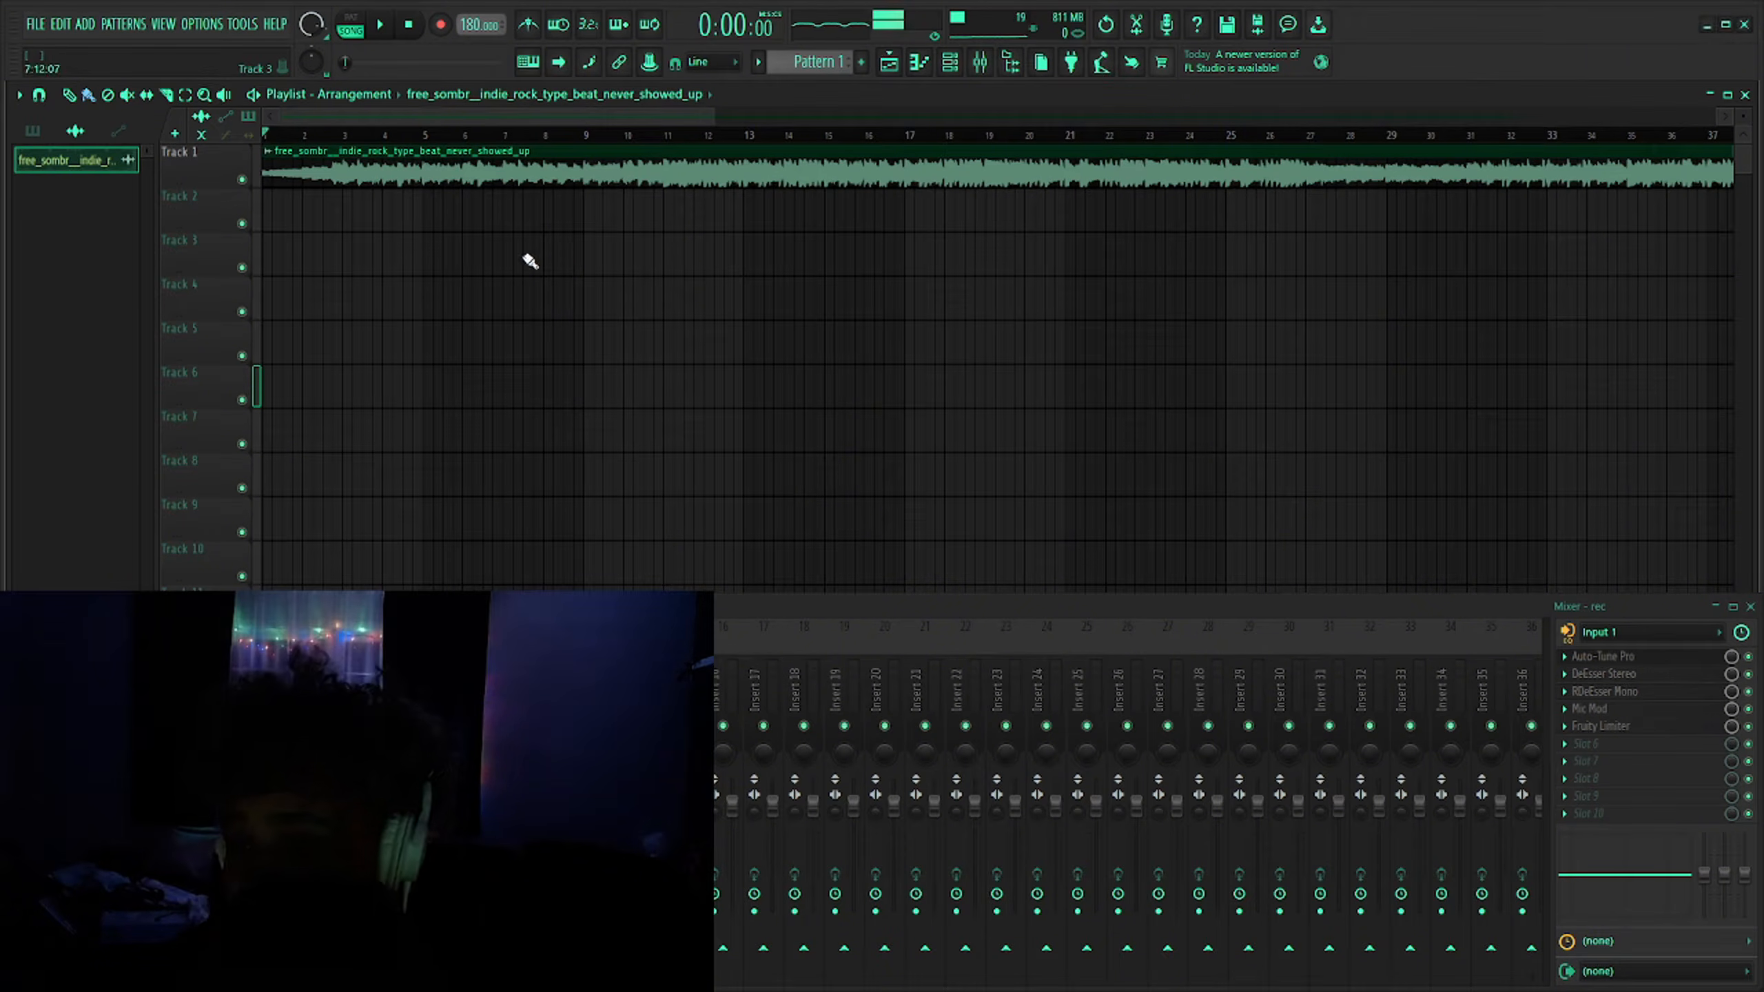
- Play the beat through Auto-Key 2 on the beat track to detect its key, then stop playback
left_click(1644, 660)
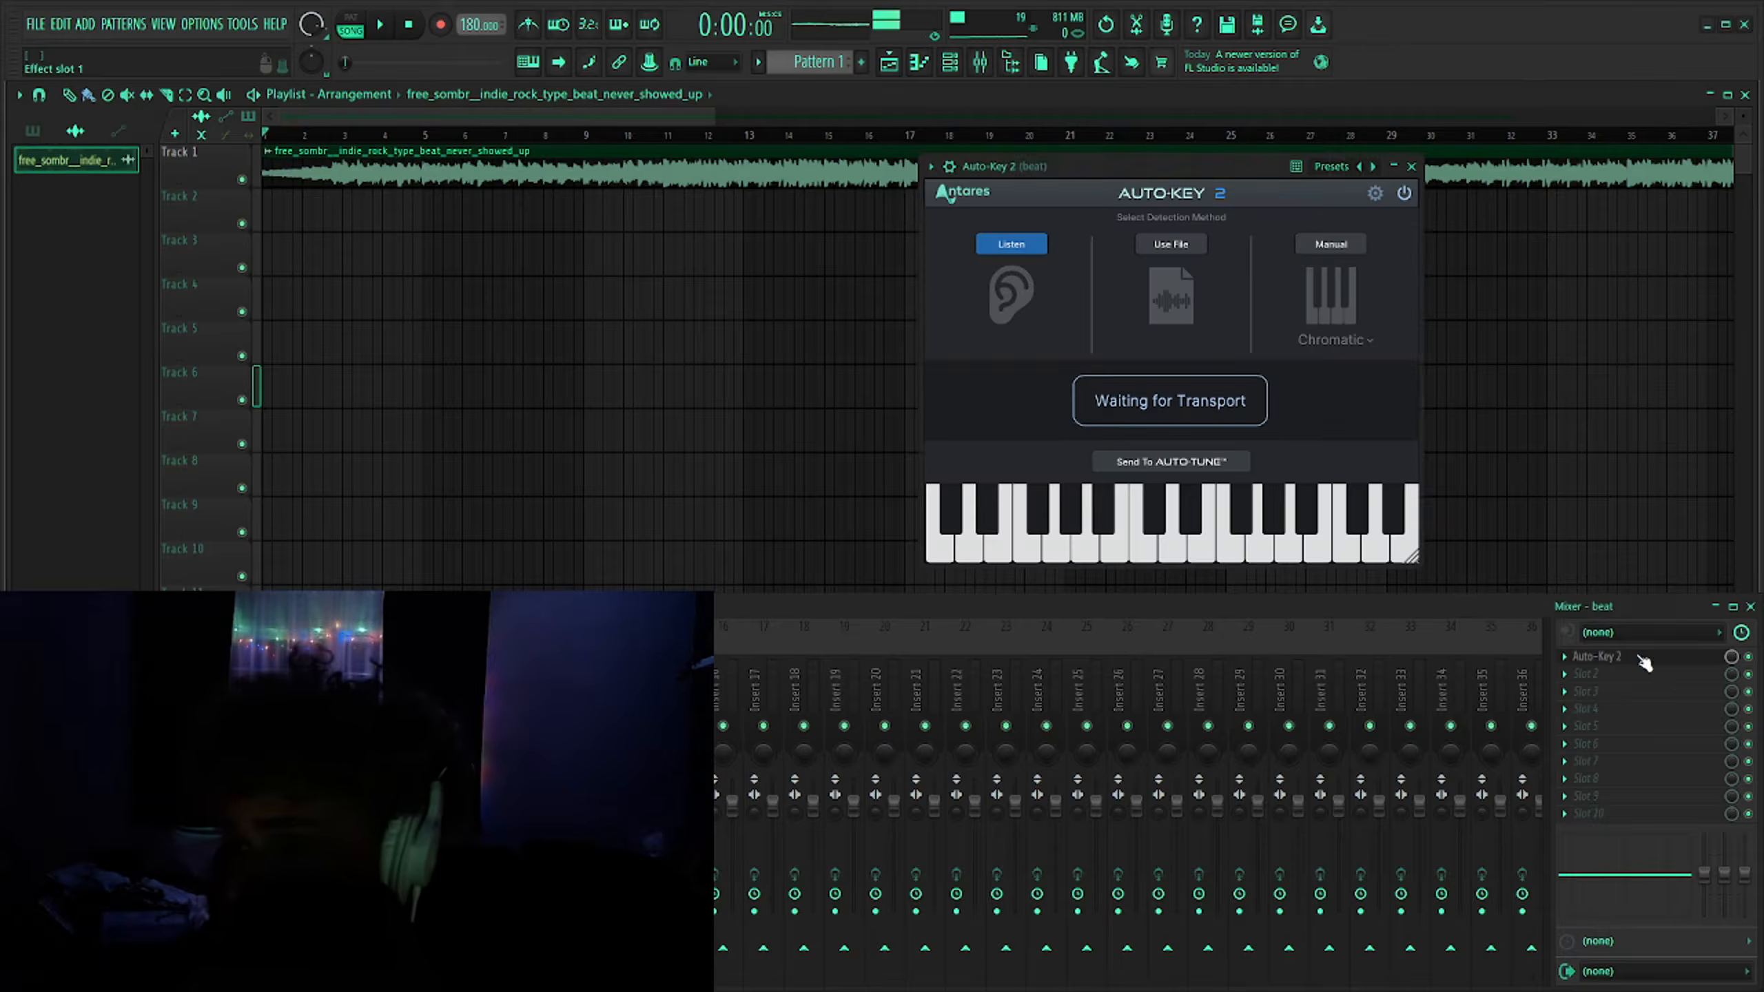
double_click(335, 156)
right_click(937, 358)
scroll(354, 141, "up", 3)
key("space")
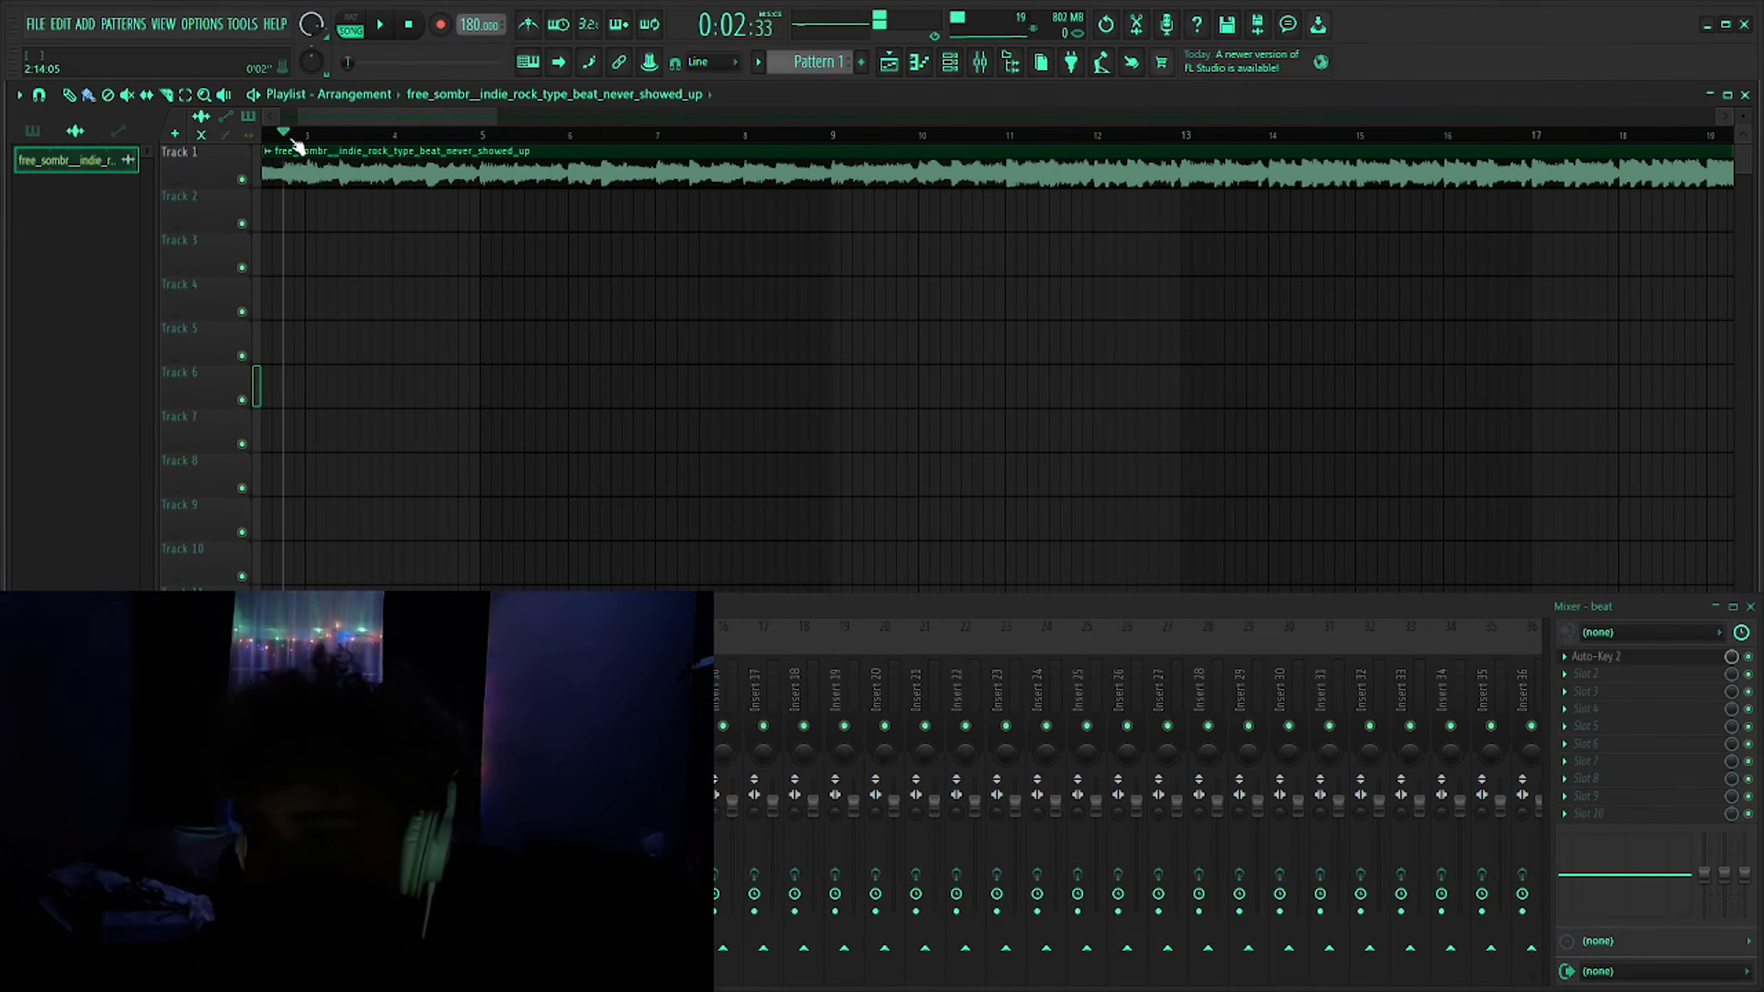
left_click(1597, 657)
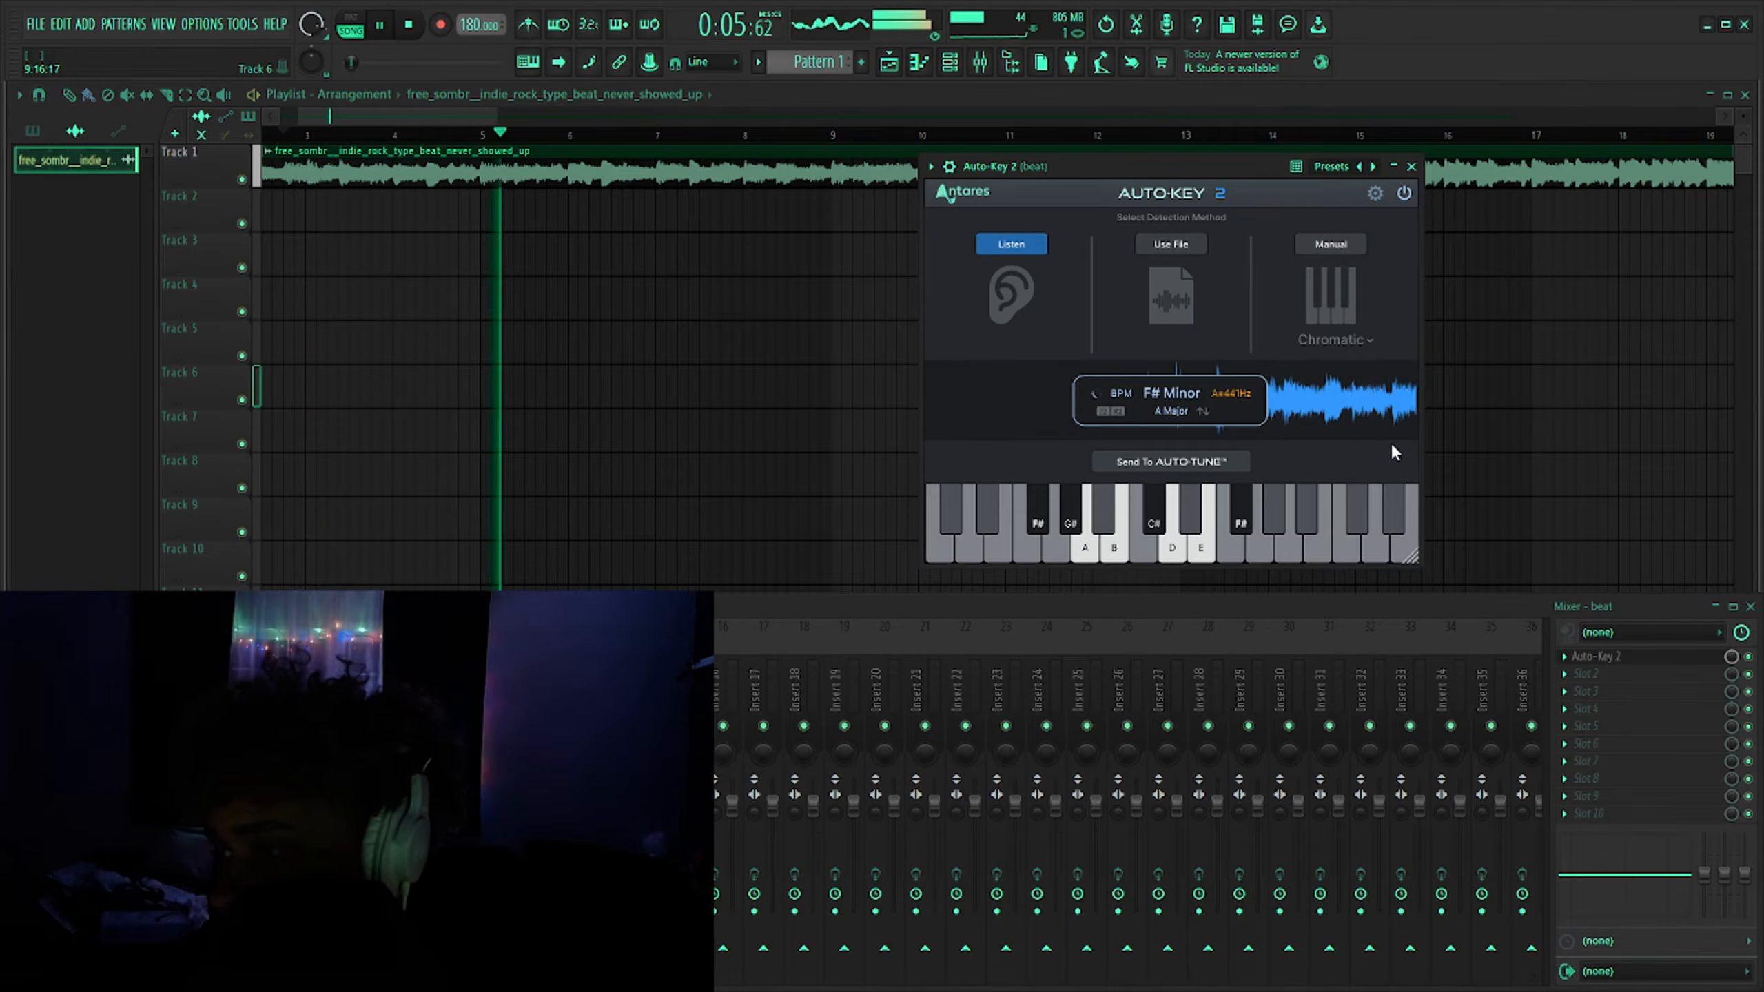
key("space")
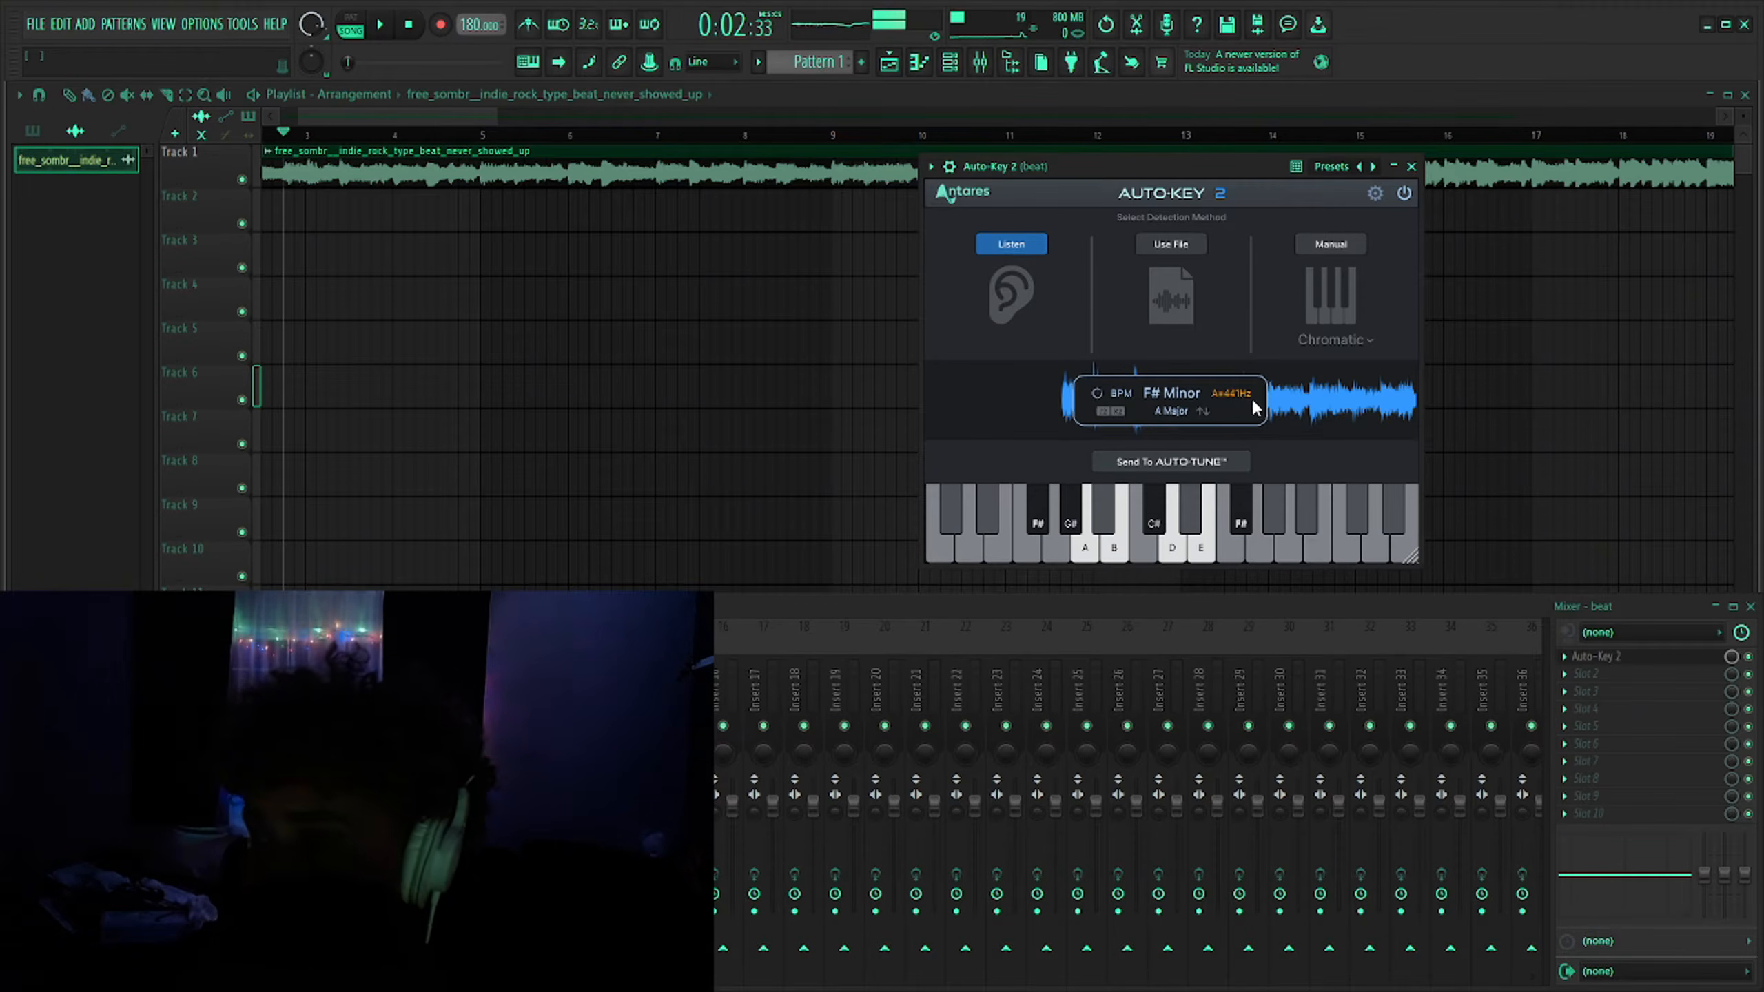
- Open Auto-Tune Pro on the rec track and set its key to F#, then close it
left_click(1411, 166)
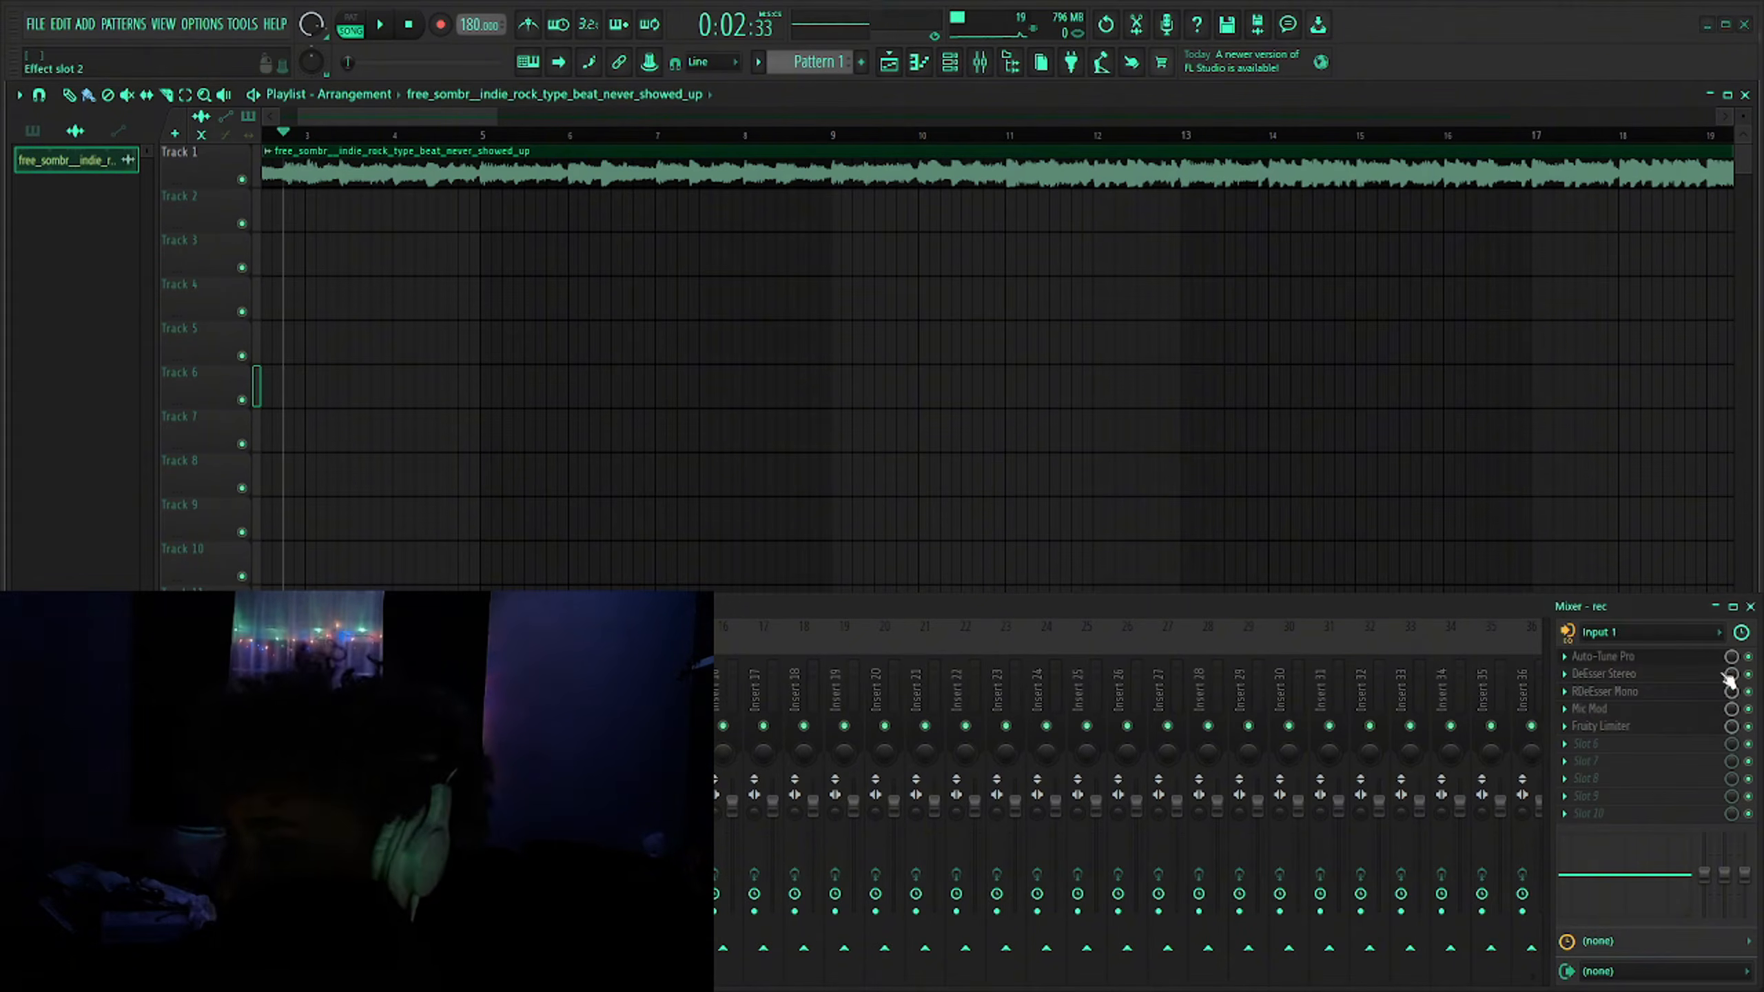
left_click(1684, 657)
left_click_drag(883, 144, 812, 138)
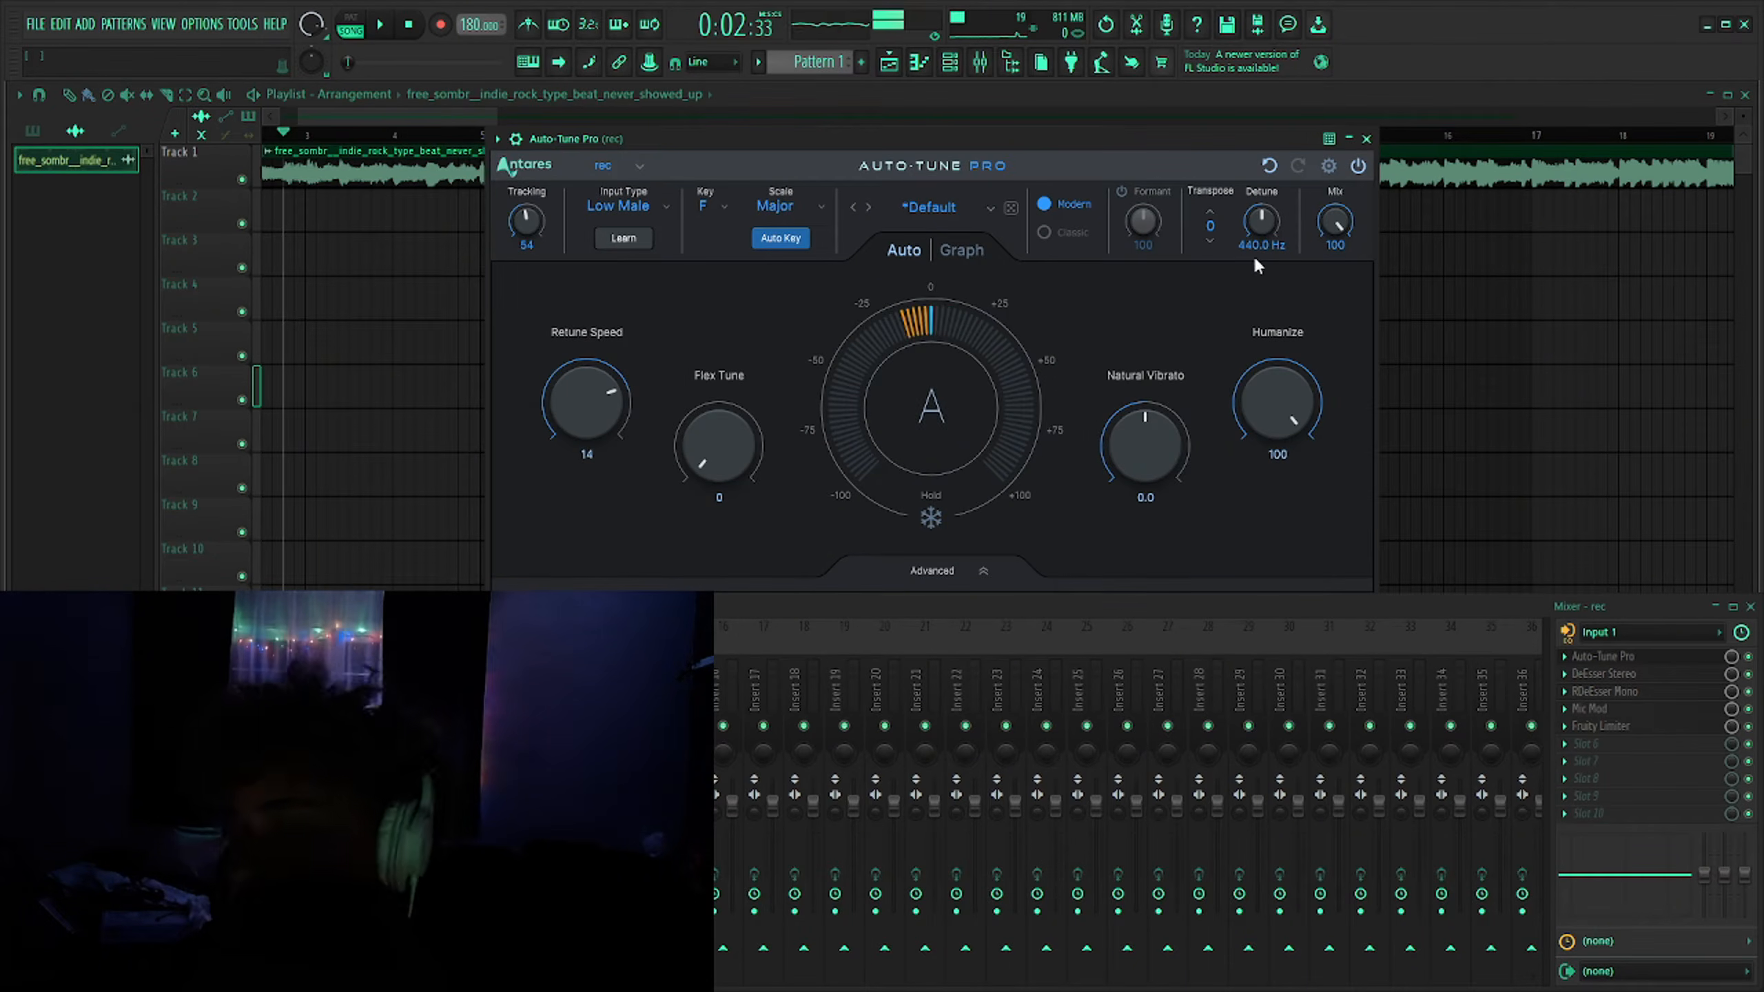
left_click(710, 203)
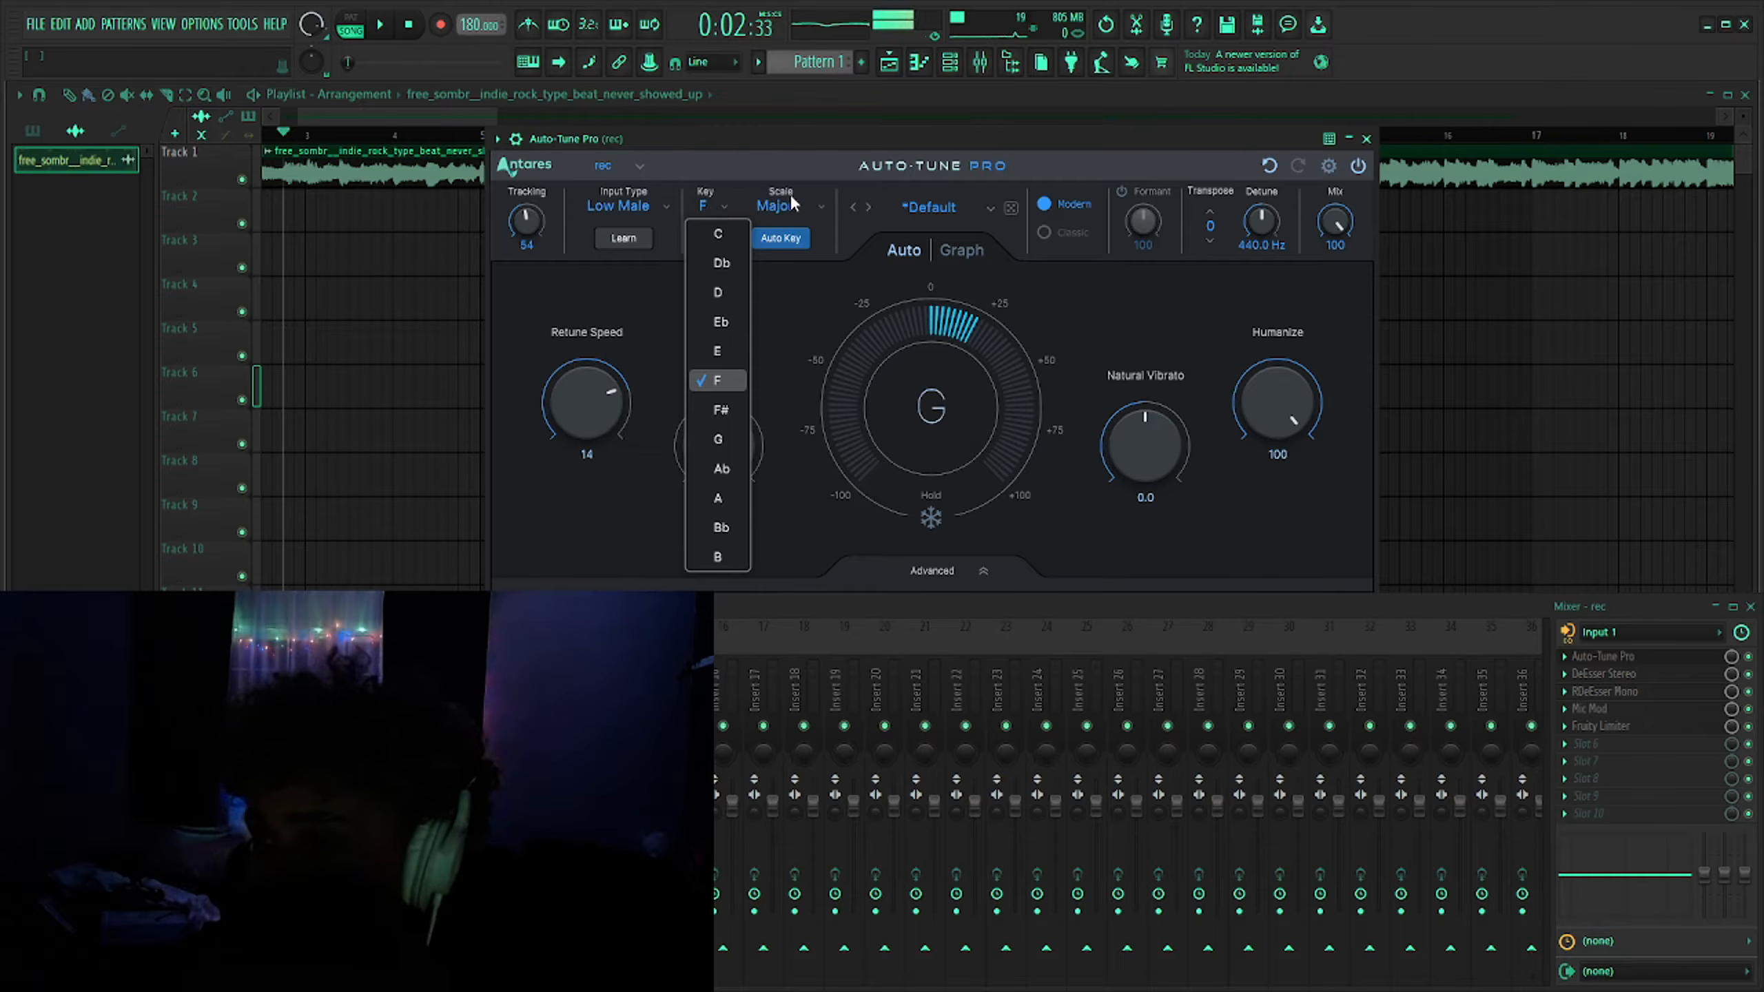
left_click(791, 195)
left_click(712, 206)
left_click(699, 221)
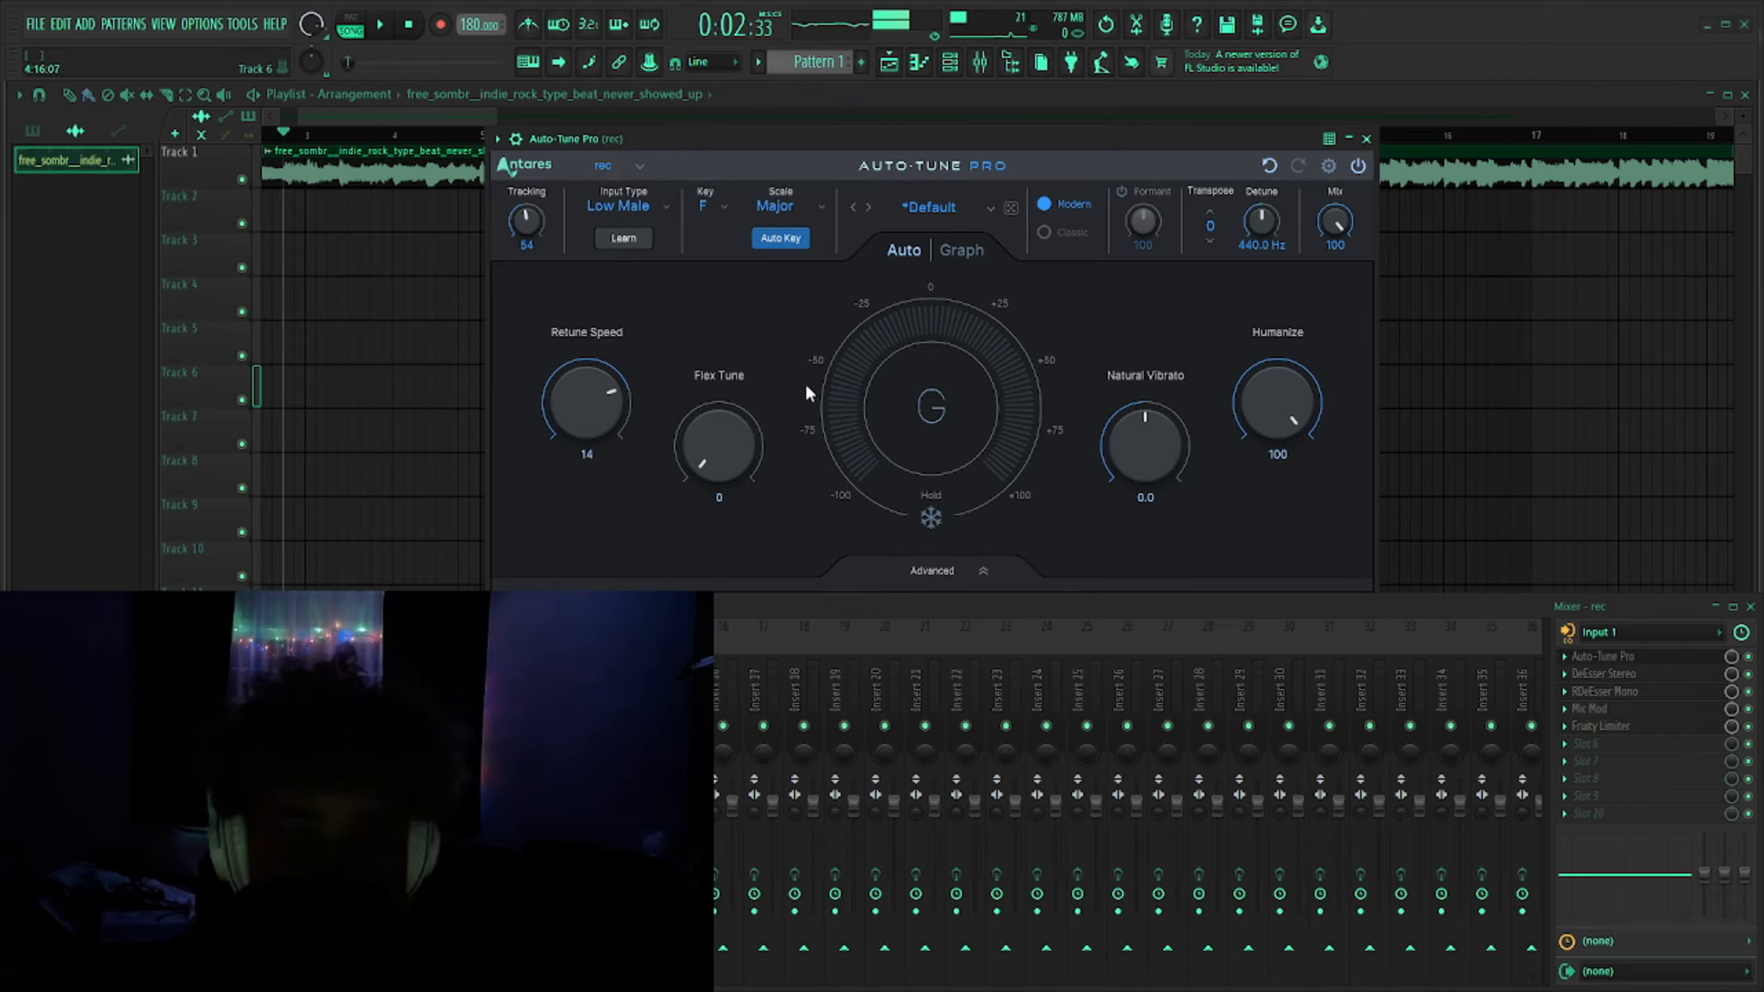
left_click(712, 209)
left_click(729, 410)
left_click(1366, 139)
- Reopen Auto-Tune Pro on the rec track to check its settings and close it again
scroll(264, 556, "down", 3)
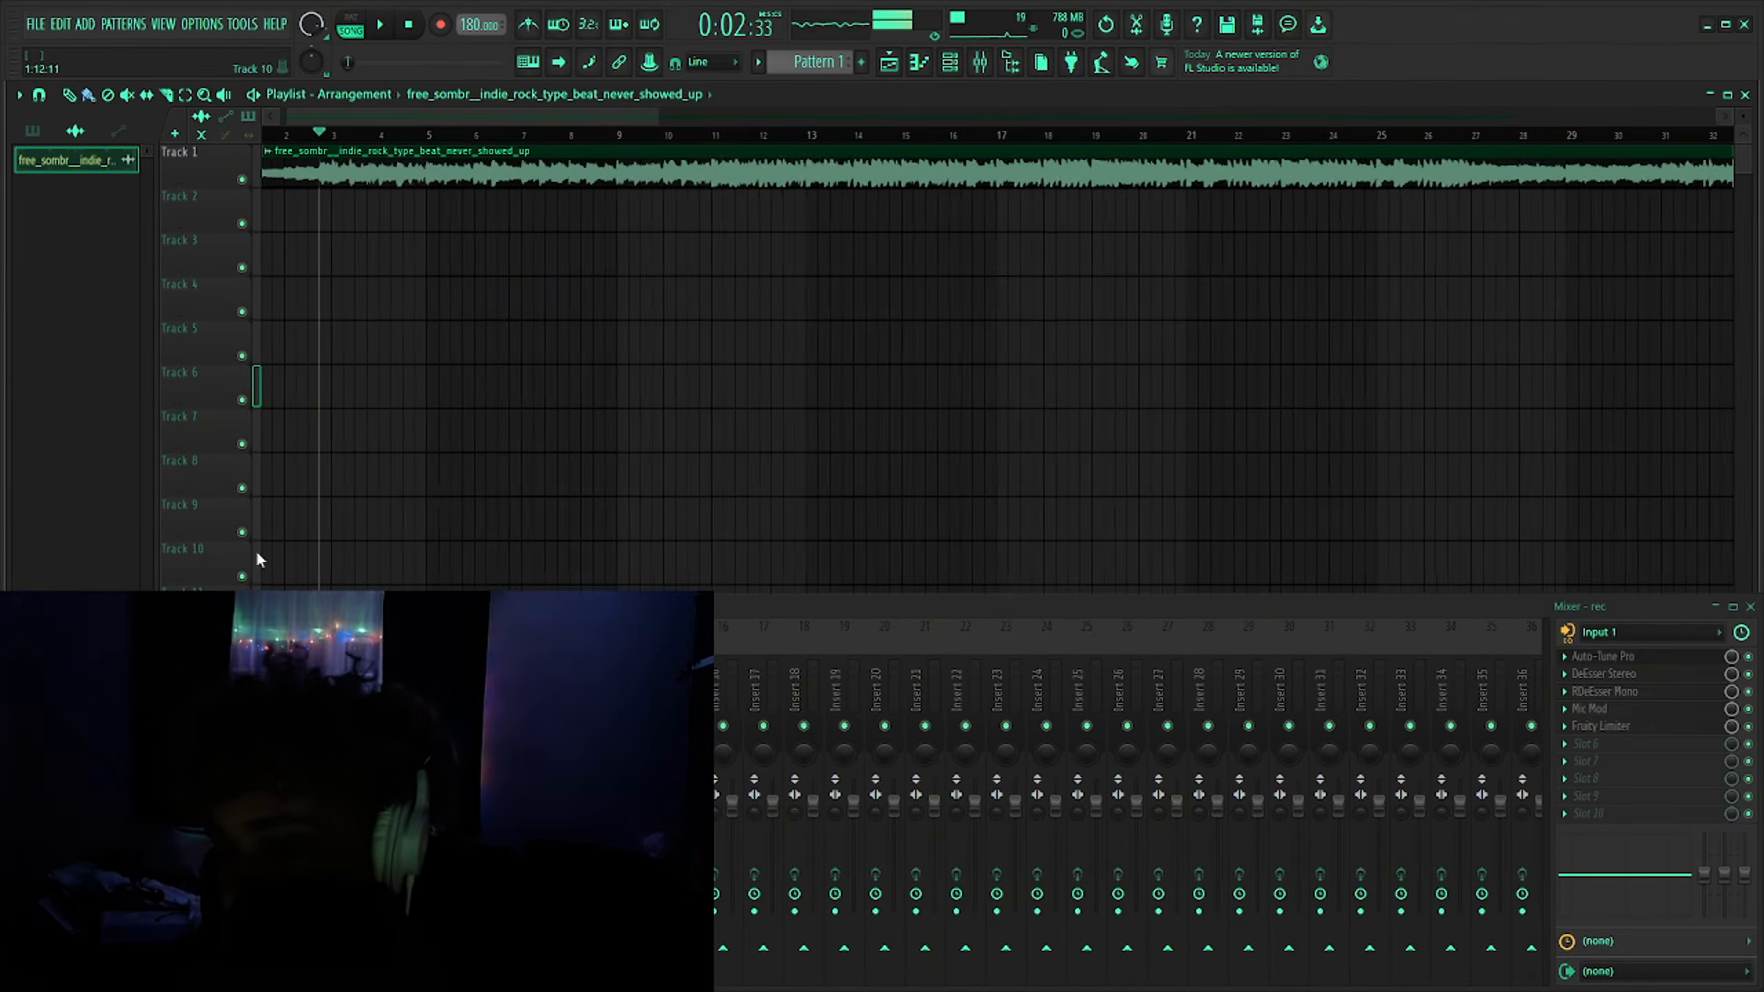
left_click(1622, 657)
left_click(1366, 139)
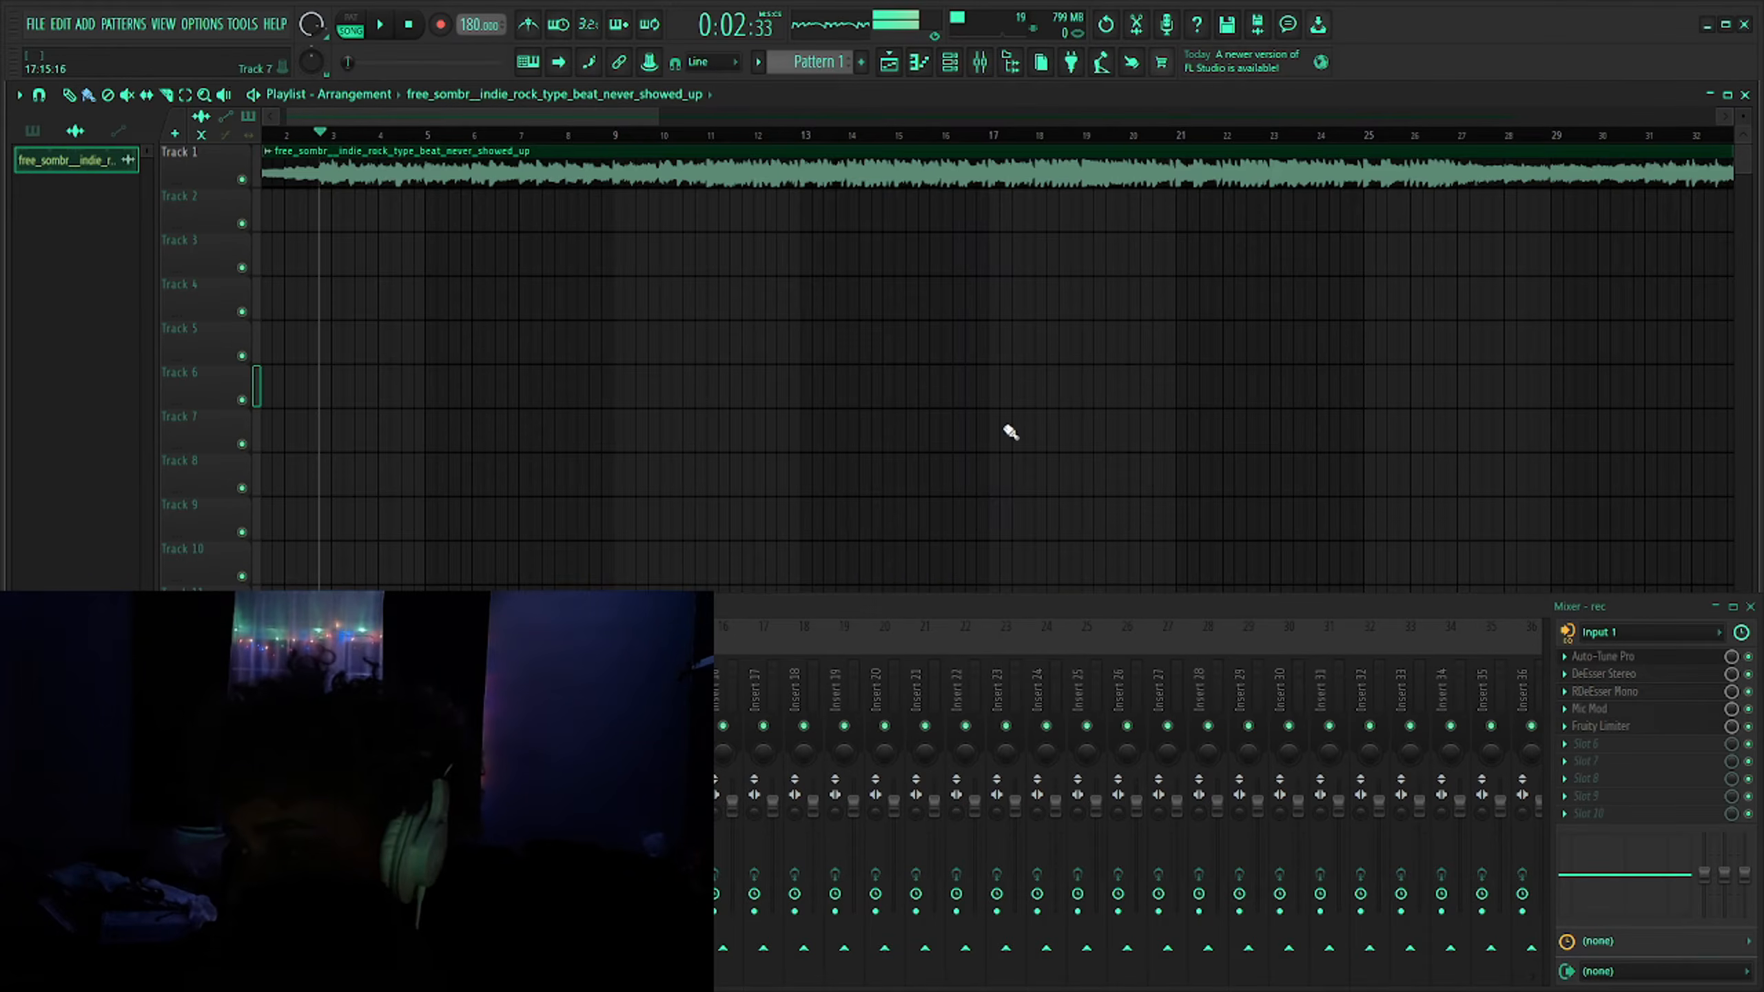
- Play the beat from the start and switch between the rec and singing pre mixer tracks
scroll(281, 209, "up", 3)
mouse_move(278, 135)
left_mouse_down()
mouse_move(9, 161)
mouse_move(411, 169)
mouse_move(183, 159)
left_mouse_up()
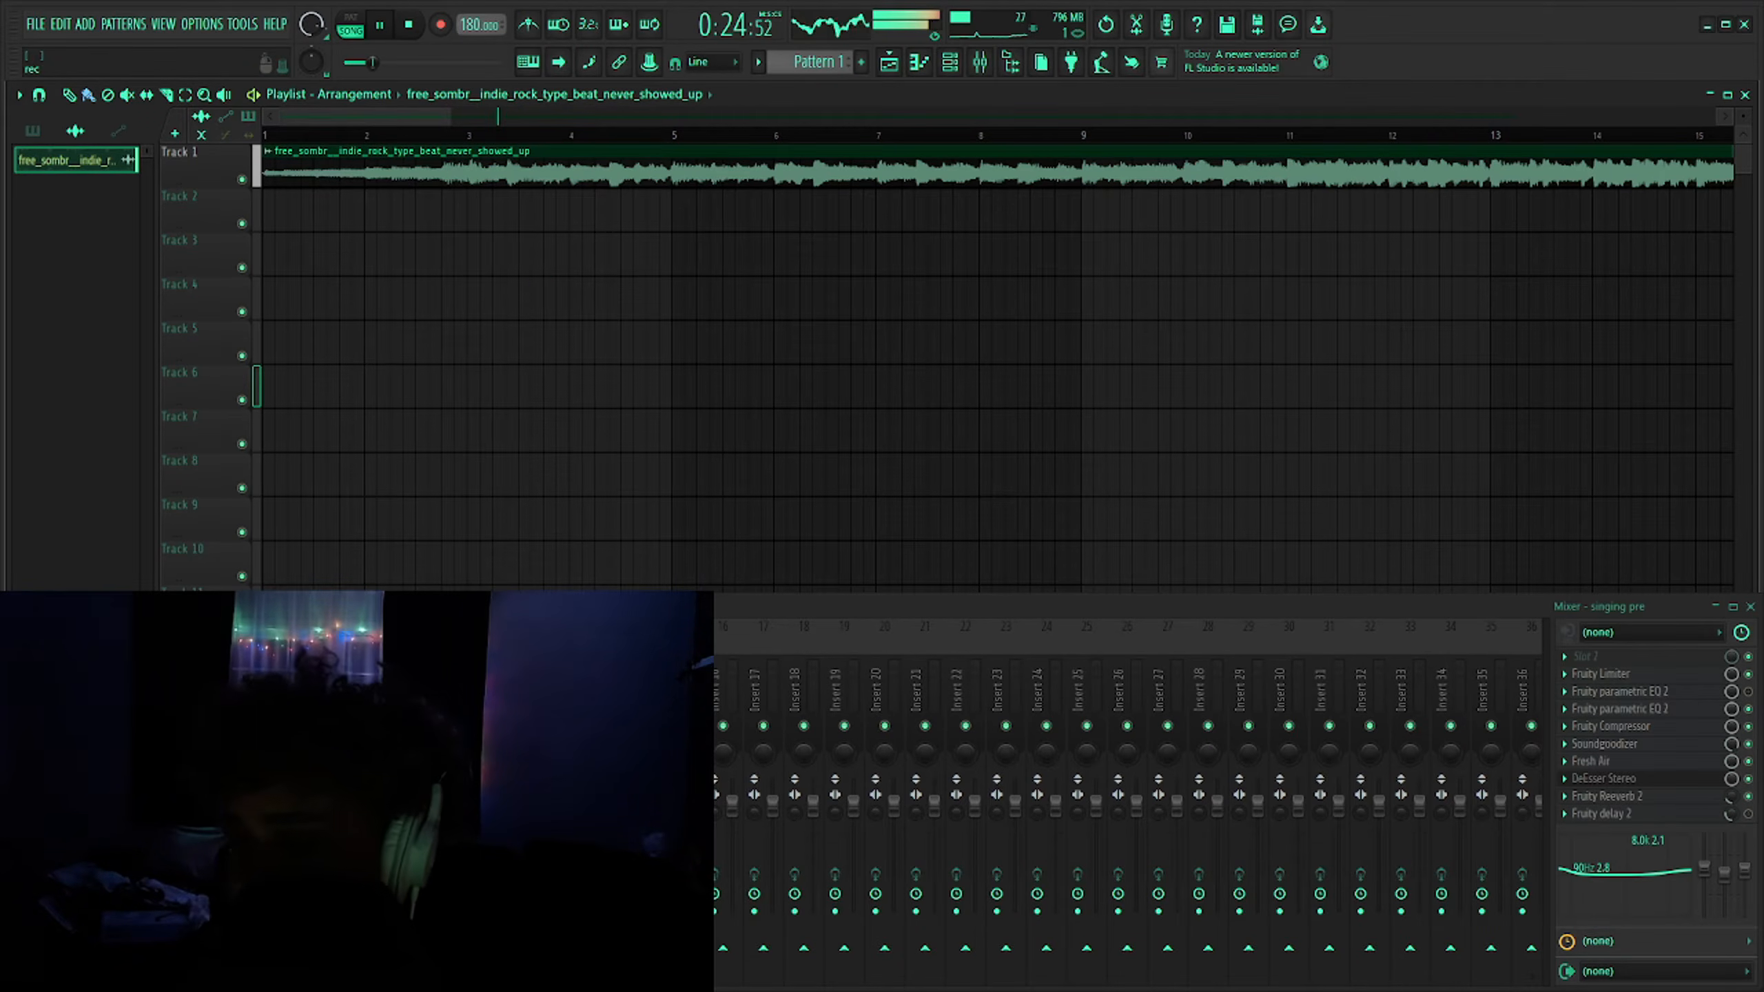
left_click(117, 688)
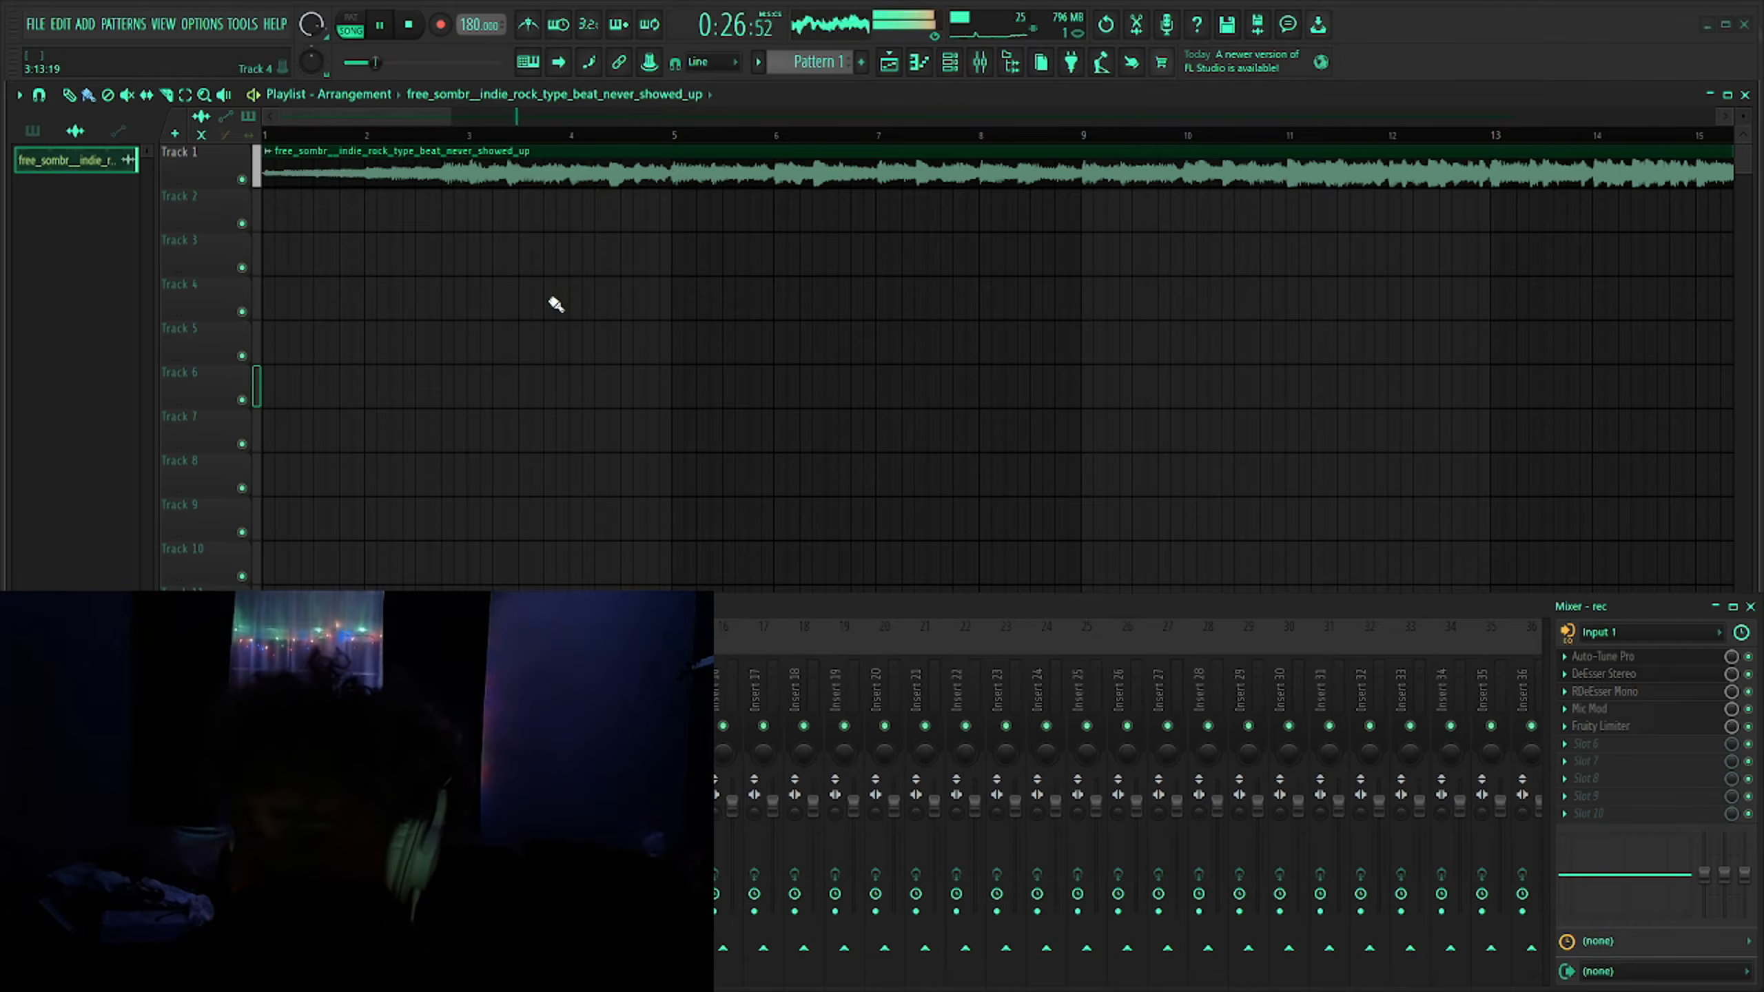
left_click(320, 688)
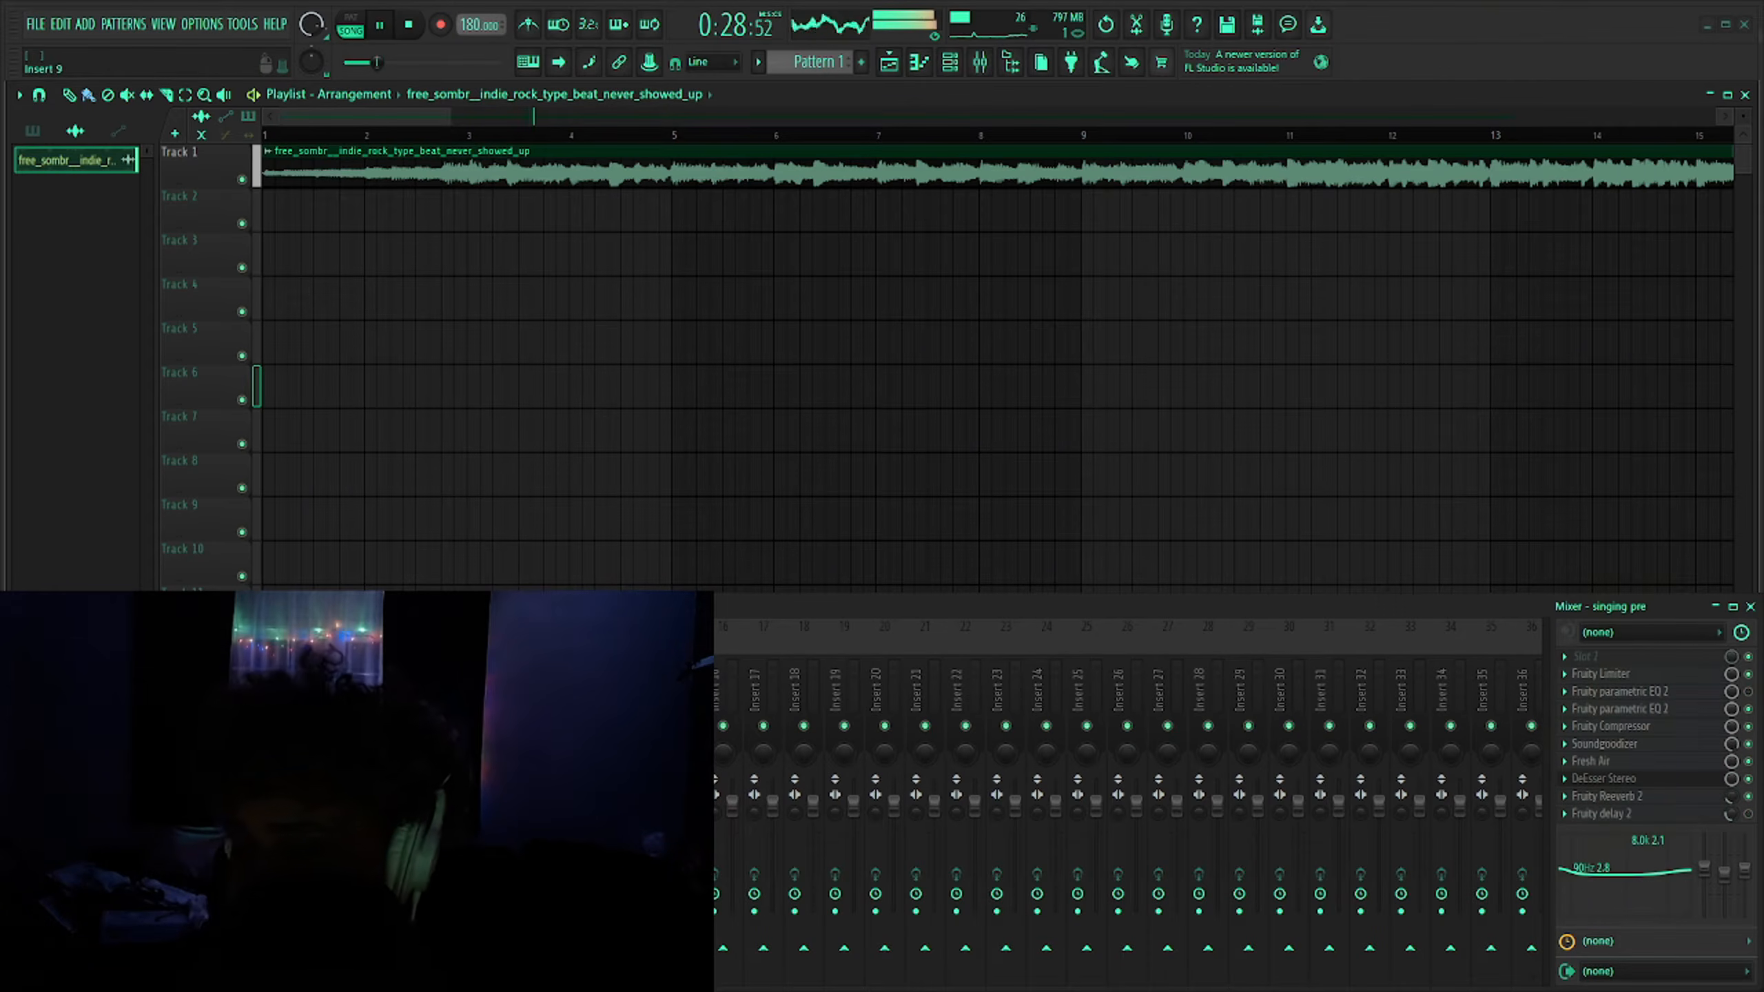
- Select the rec mixer track and stop playback
left_click(116, 688)
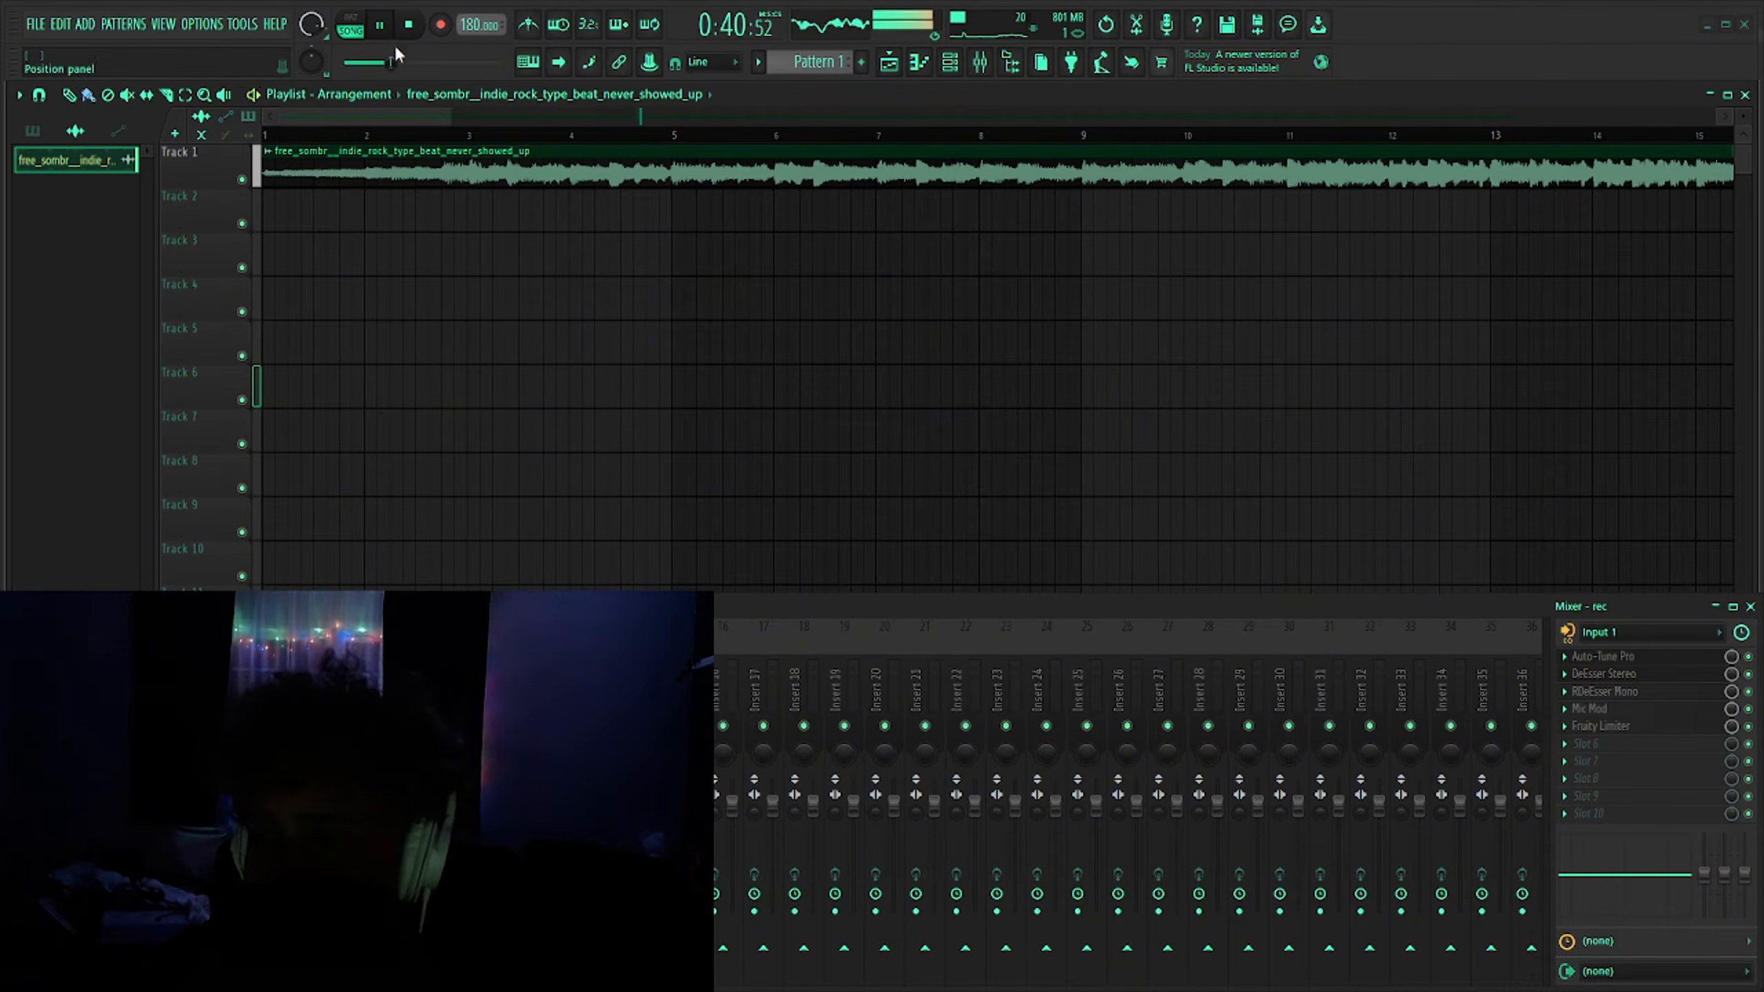
left_click(408, 27)
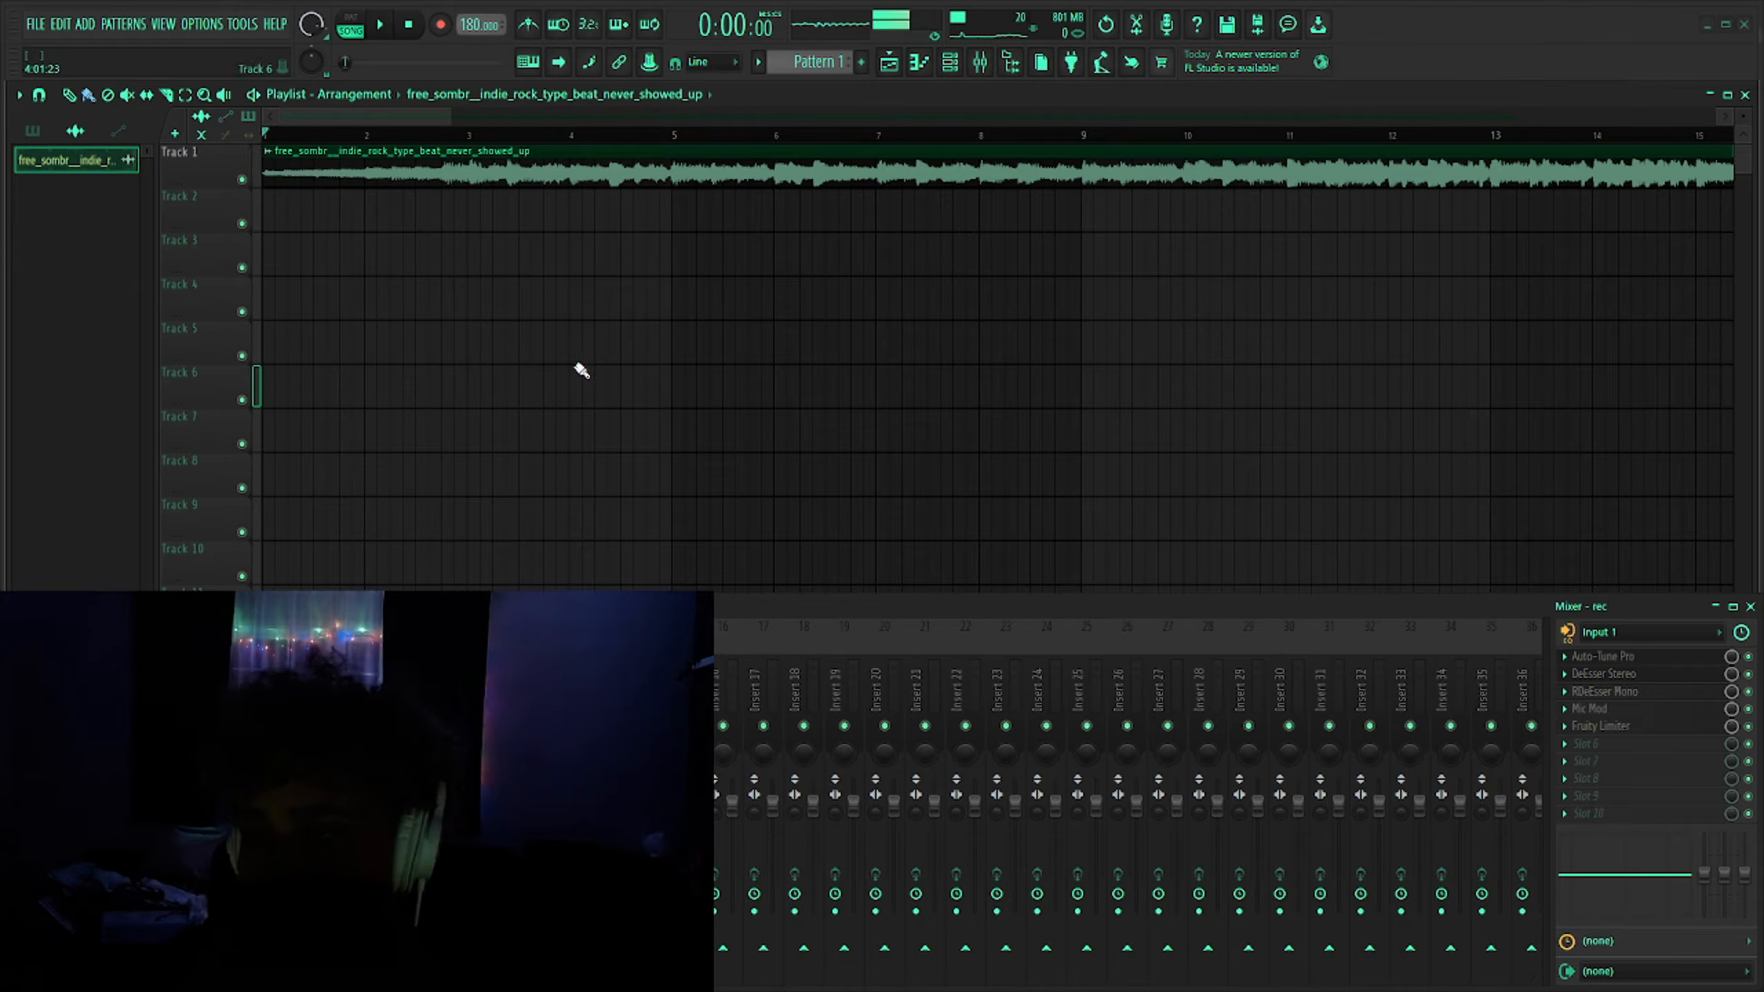
- Switch to Notepad by launching it from the Start menu, and move its window beside the playlist
key("super")
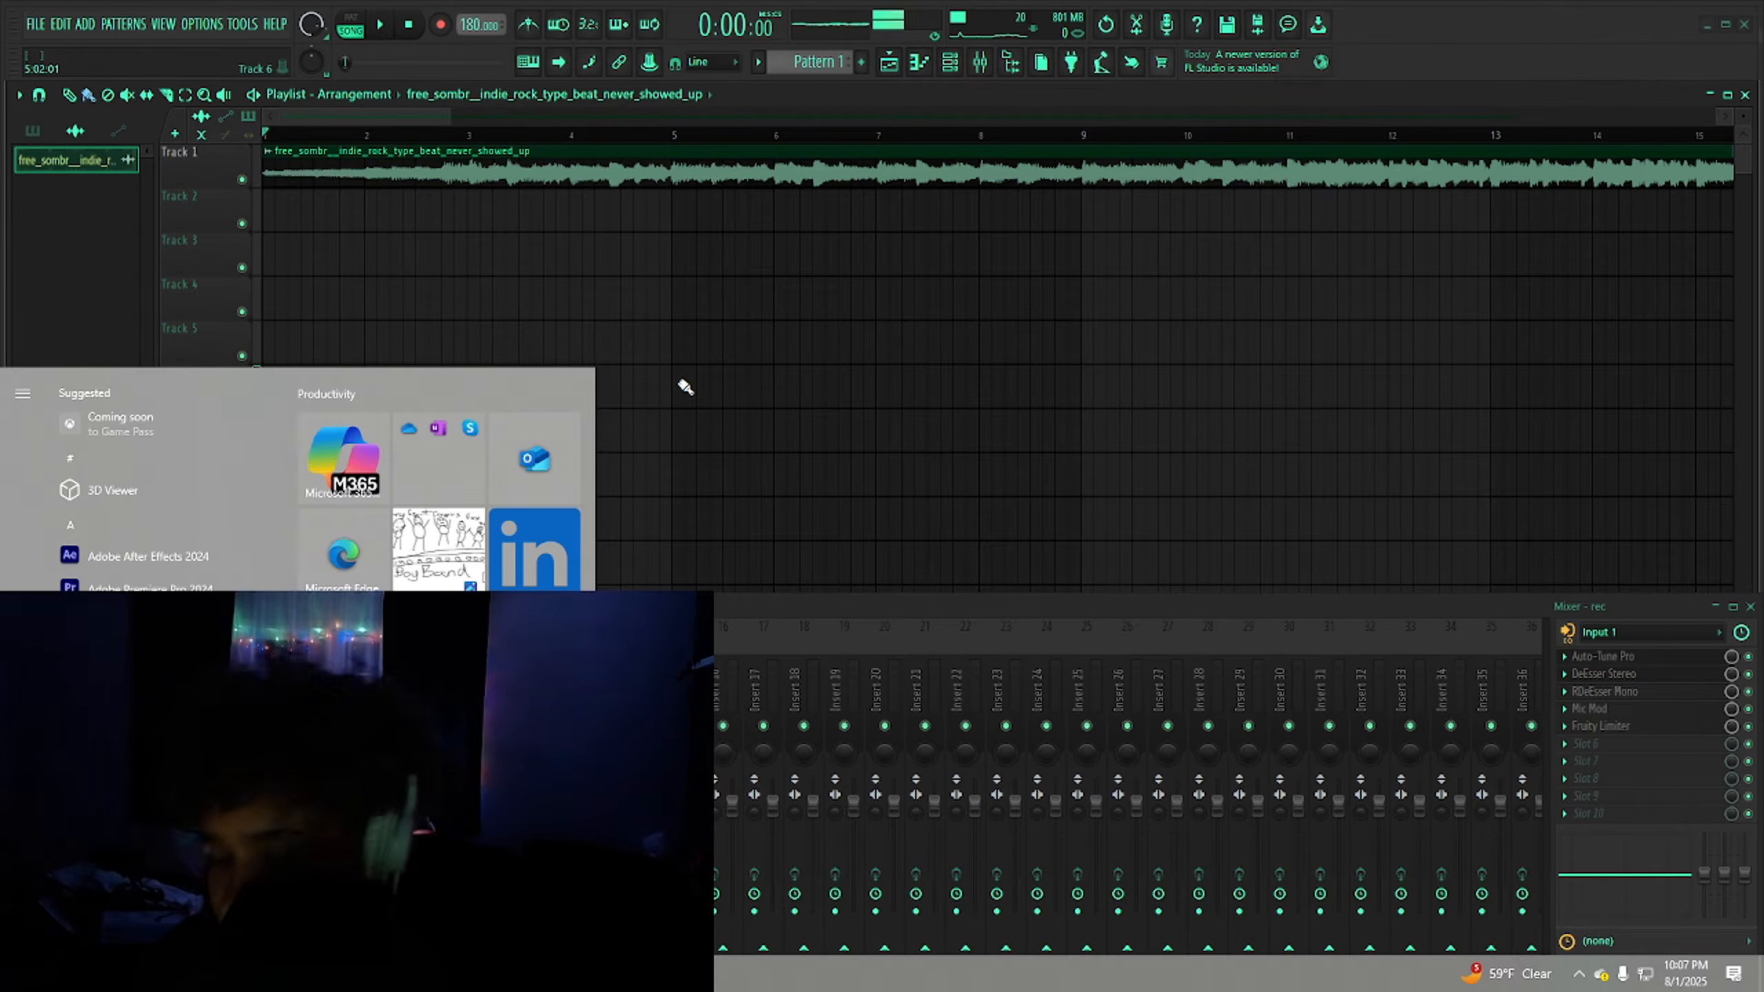
type("notepad")
key("Return")
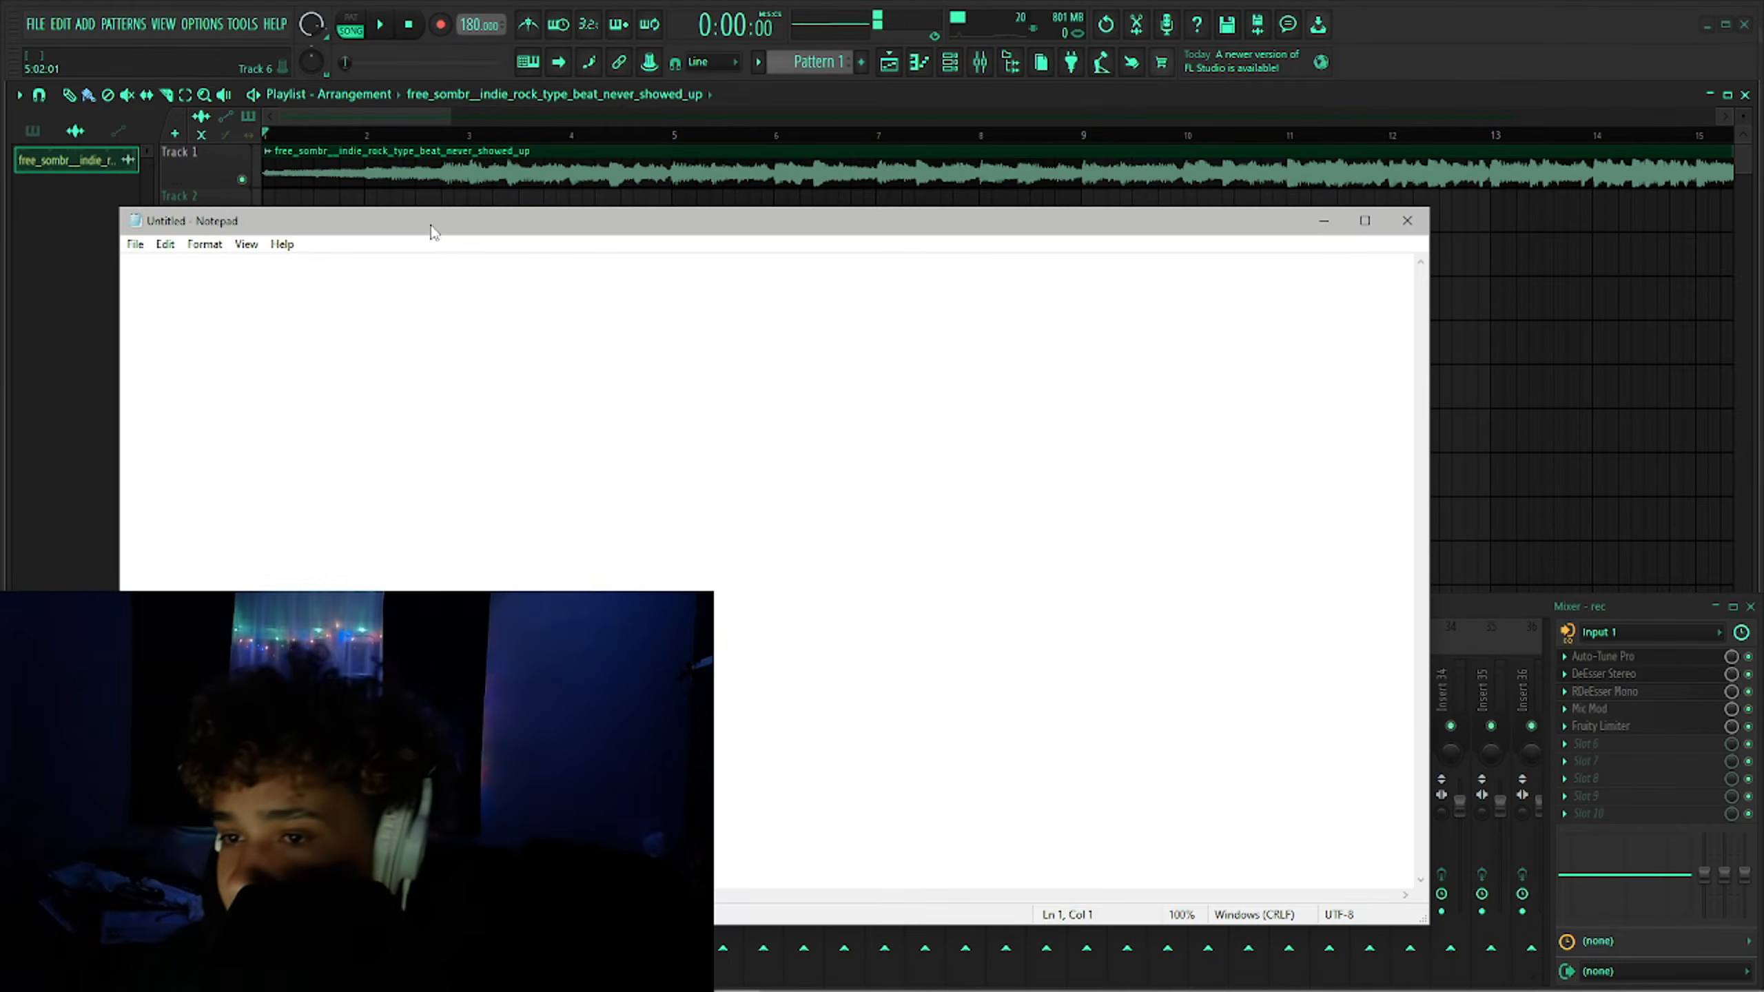
left_click_drag(1582, 356, 998, 316)
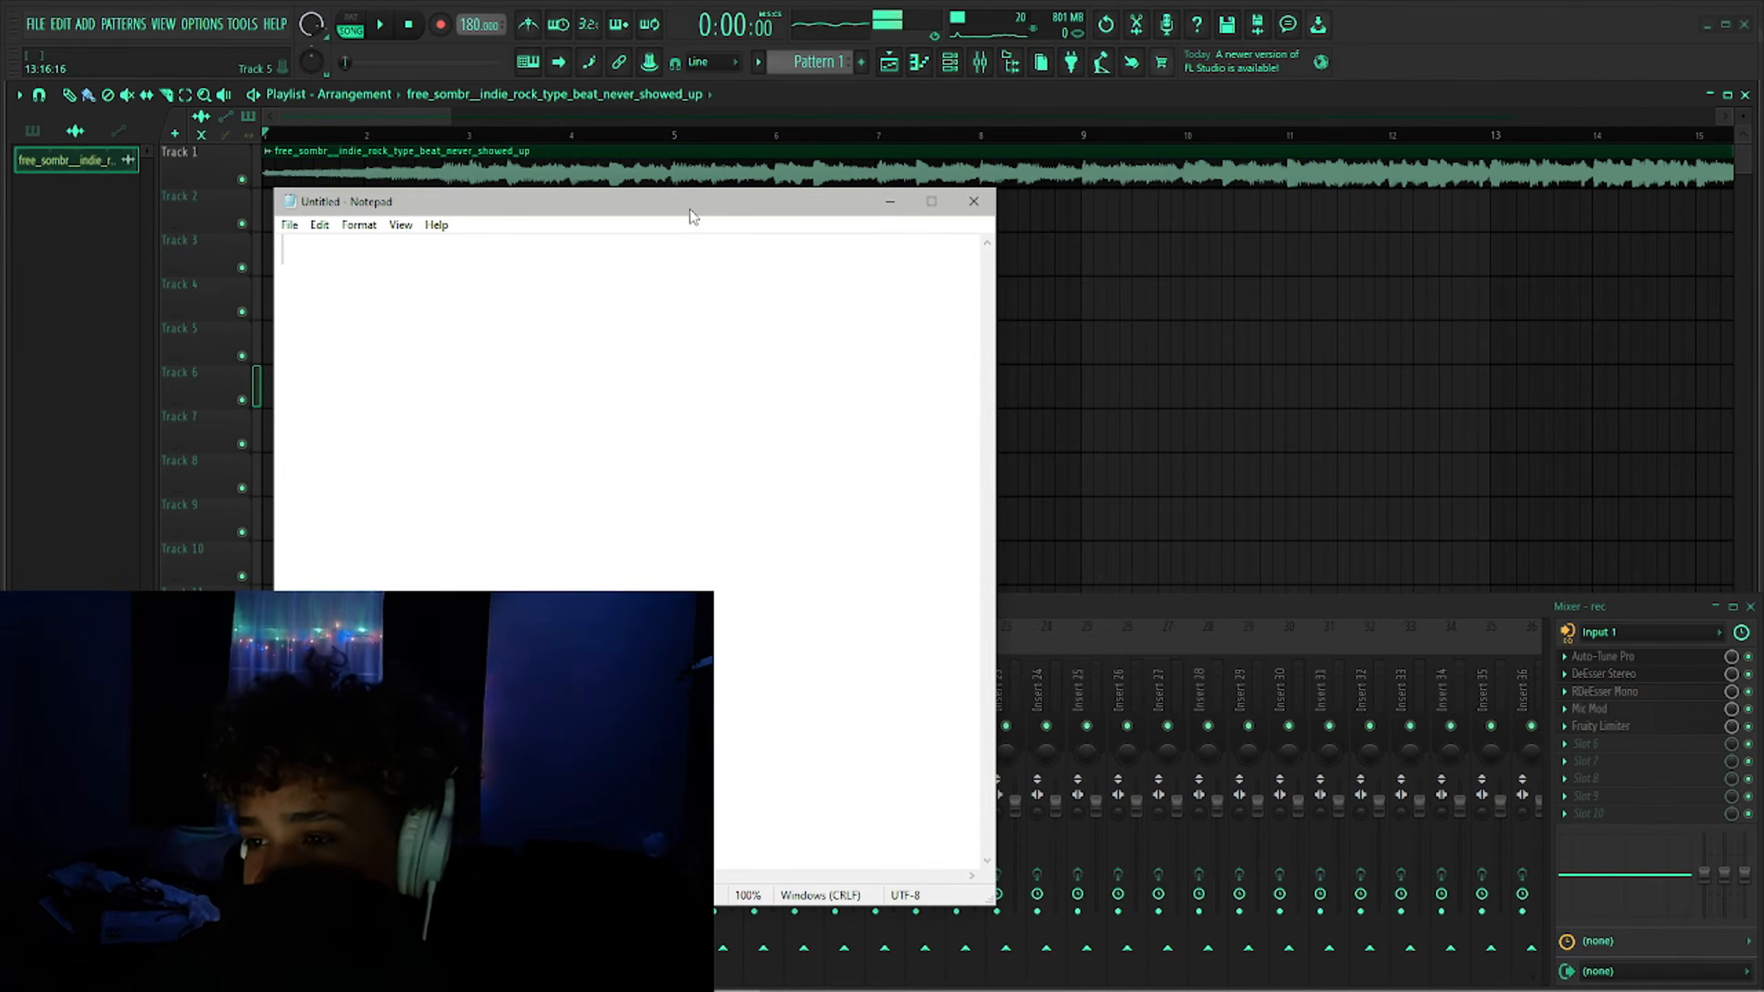
left_click_drag(694, 201, 1500, 170)
left_click_drag(1277, 174, 1140, 179)
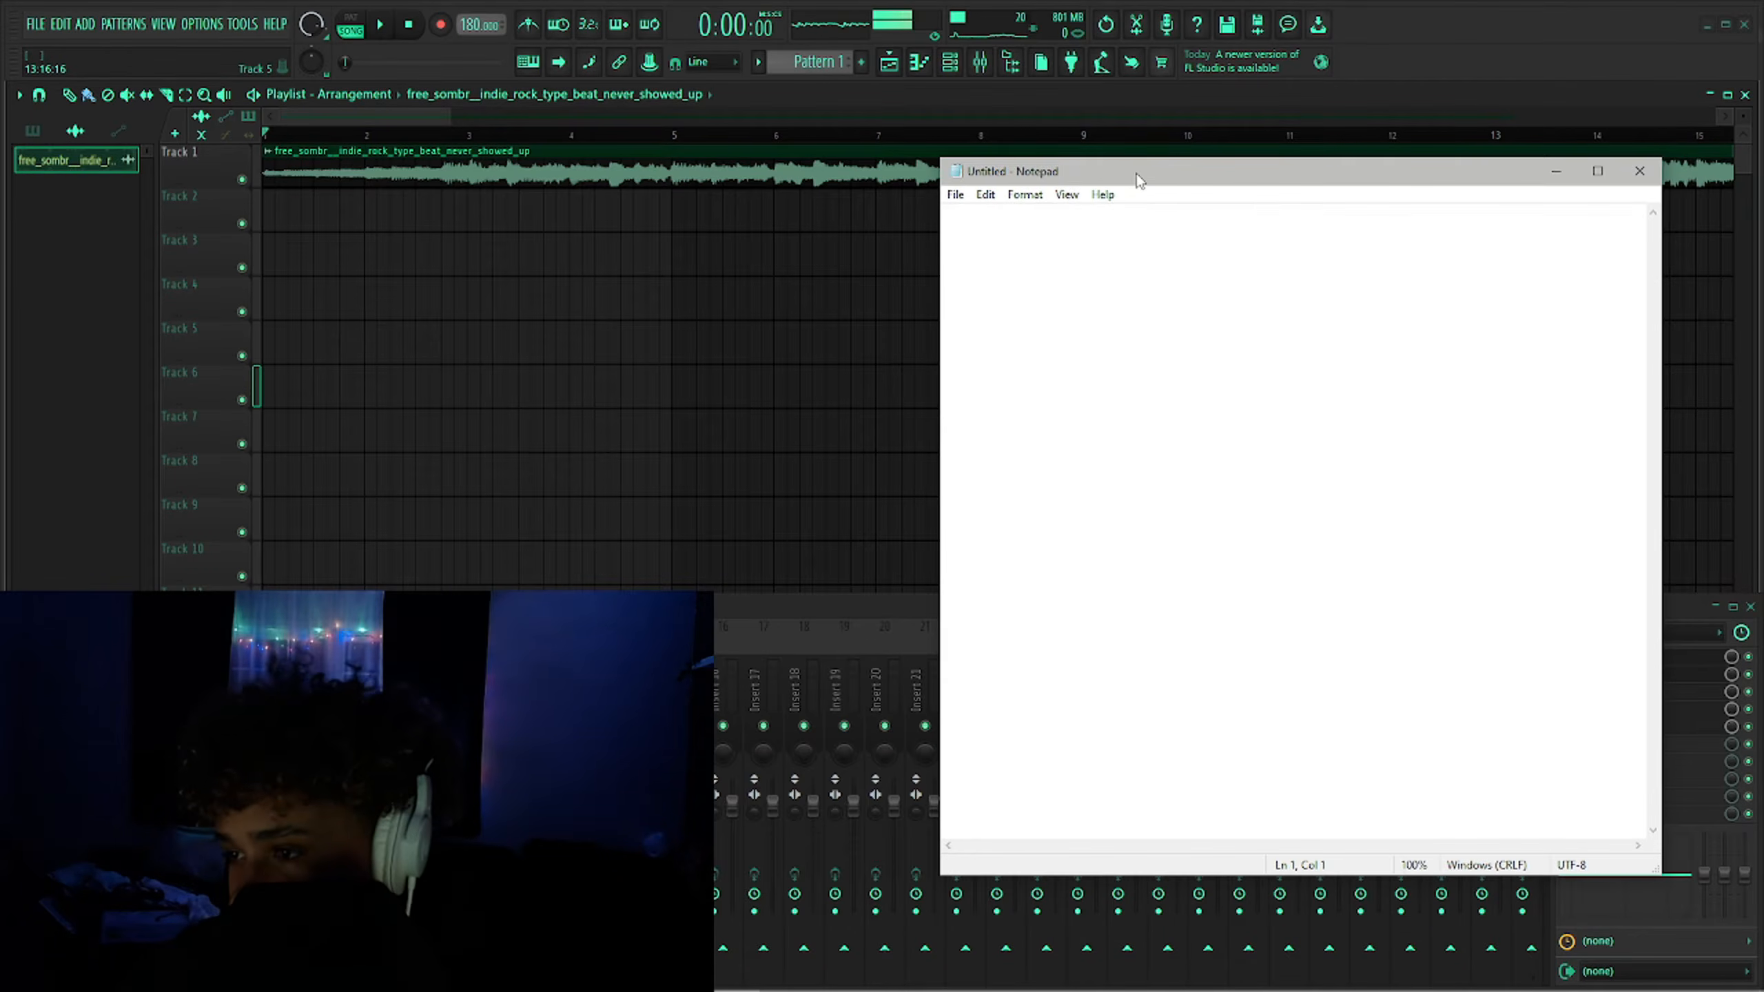
- Write the lyric line "took a minute" in Notepad and move the window out of the way
type("t")
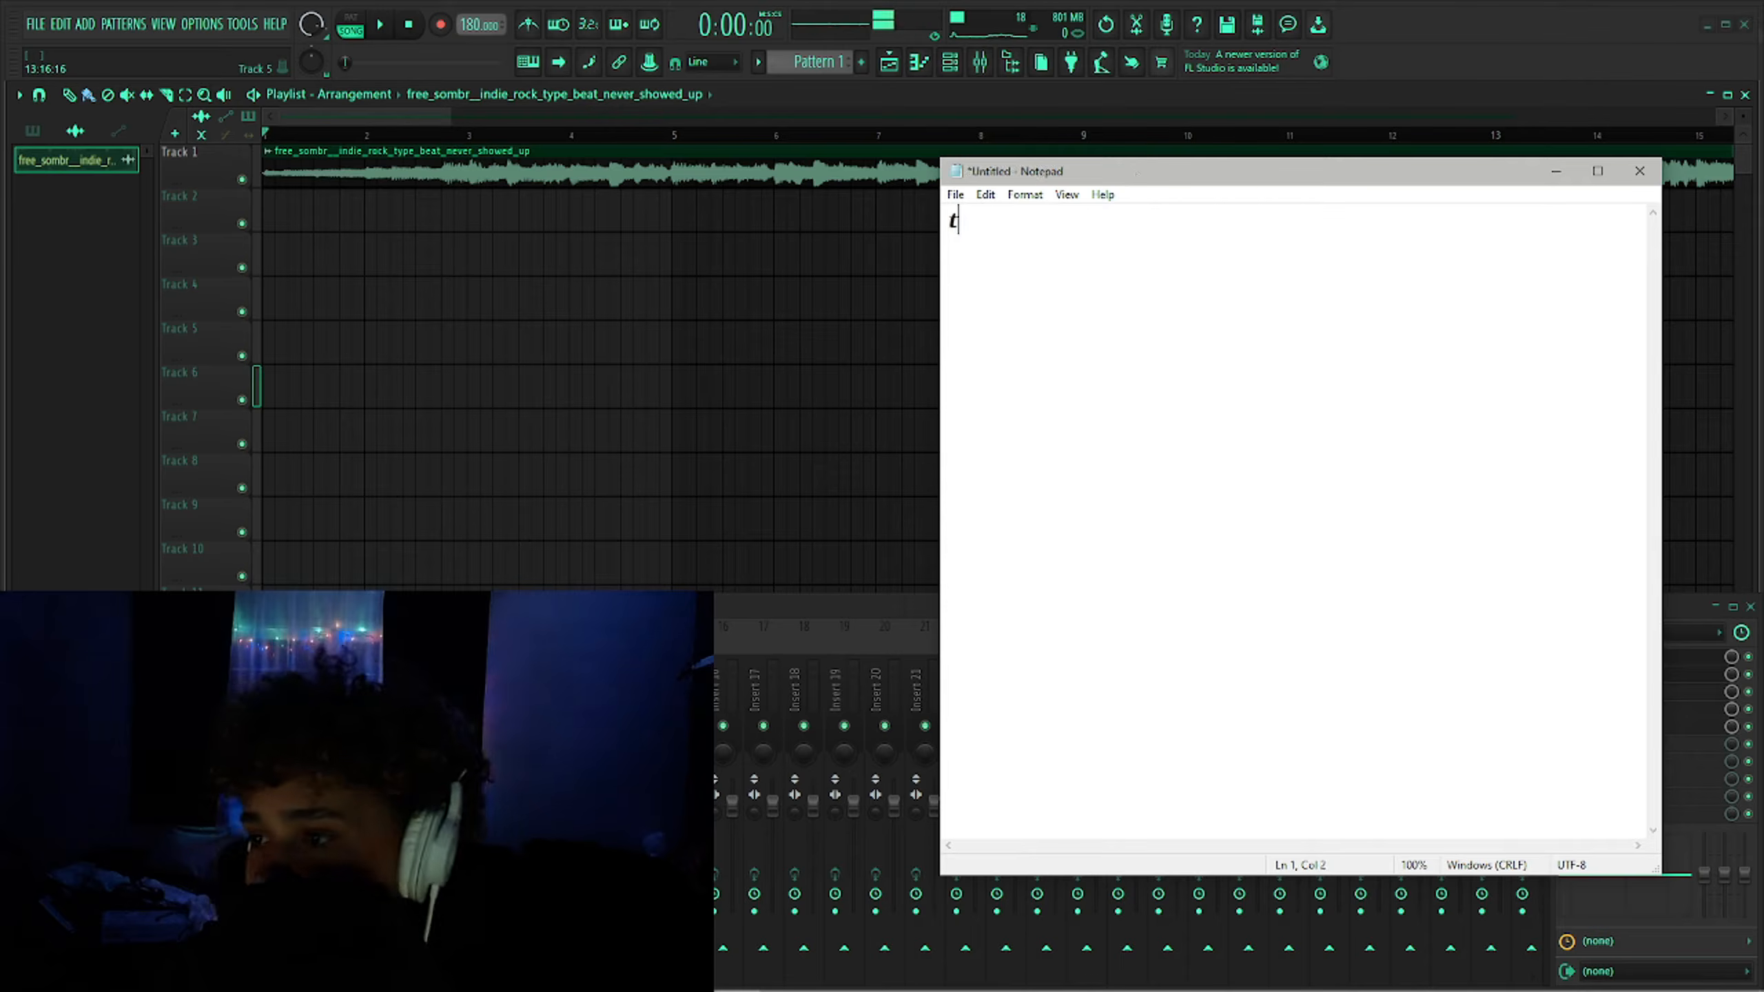
key("BackSpace")
type("took a minute")
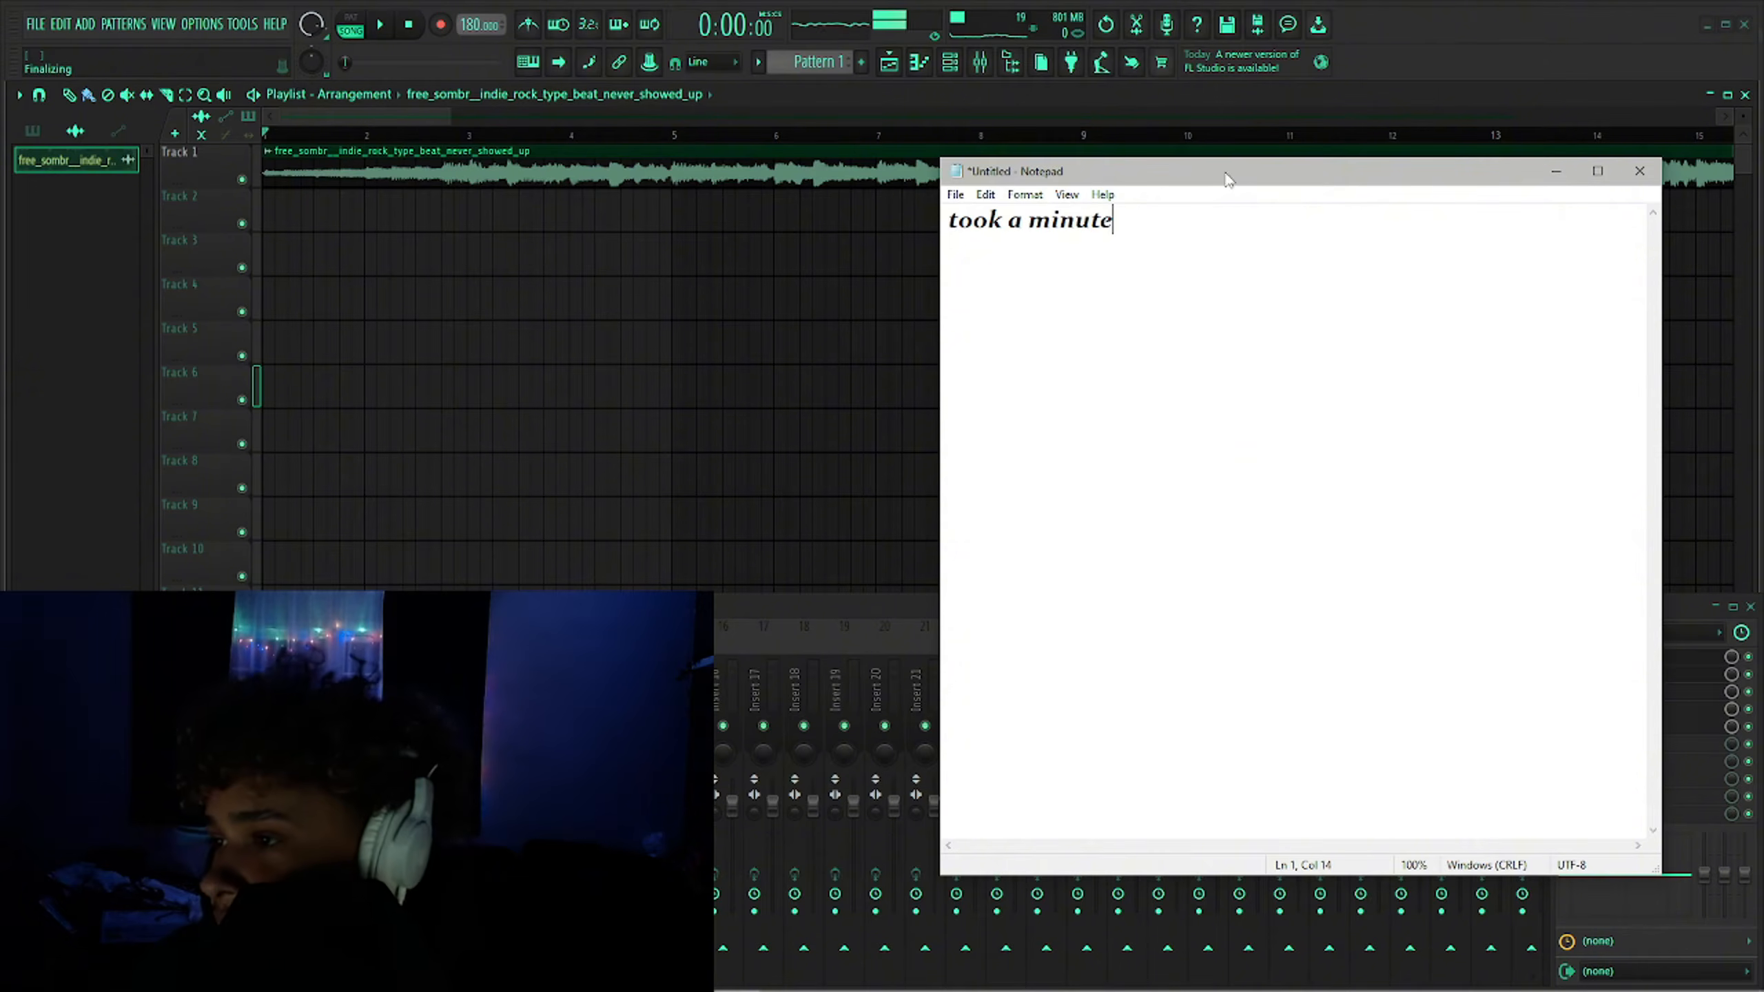
left_click_drag(1225, 179, 1, 299)
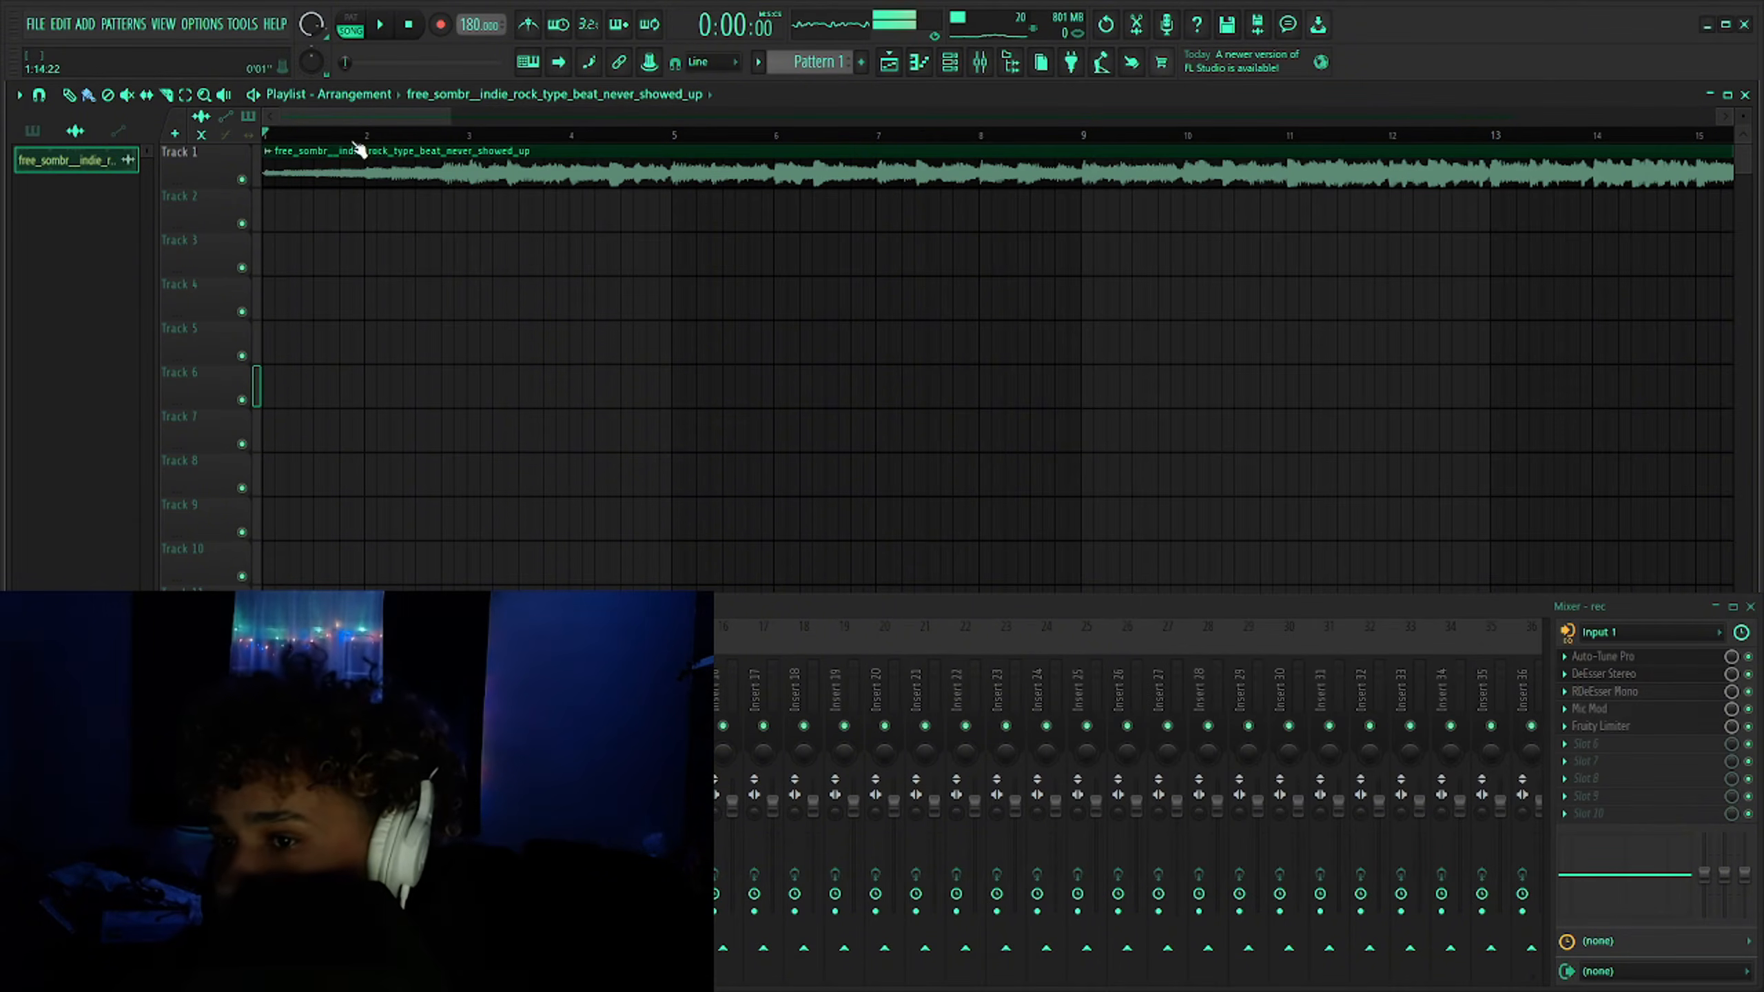
- Play the beat from a chosen point in the playlist to listen, then stop playback
scroll(229, 175, "up", 4)
scroll(586, 186, "down", 2)
scroll(671, 190, "up", 8)
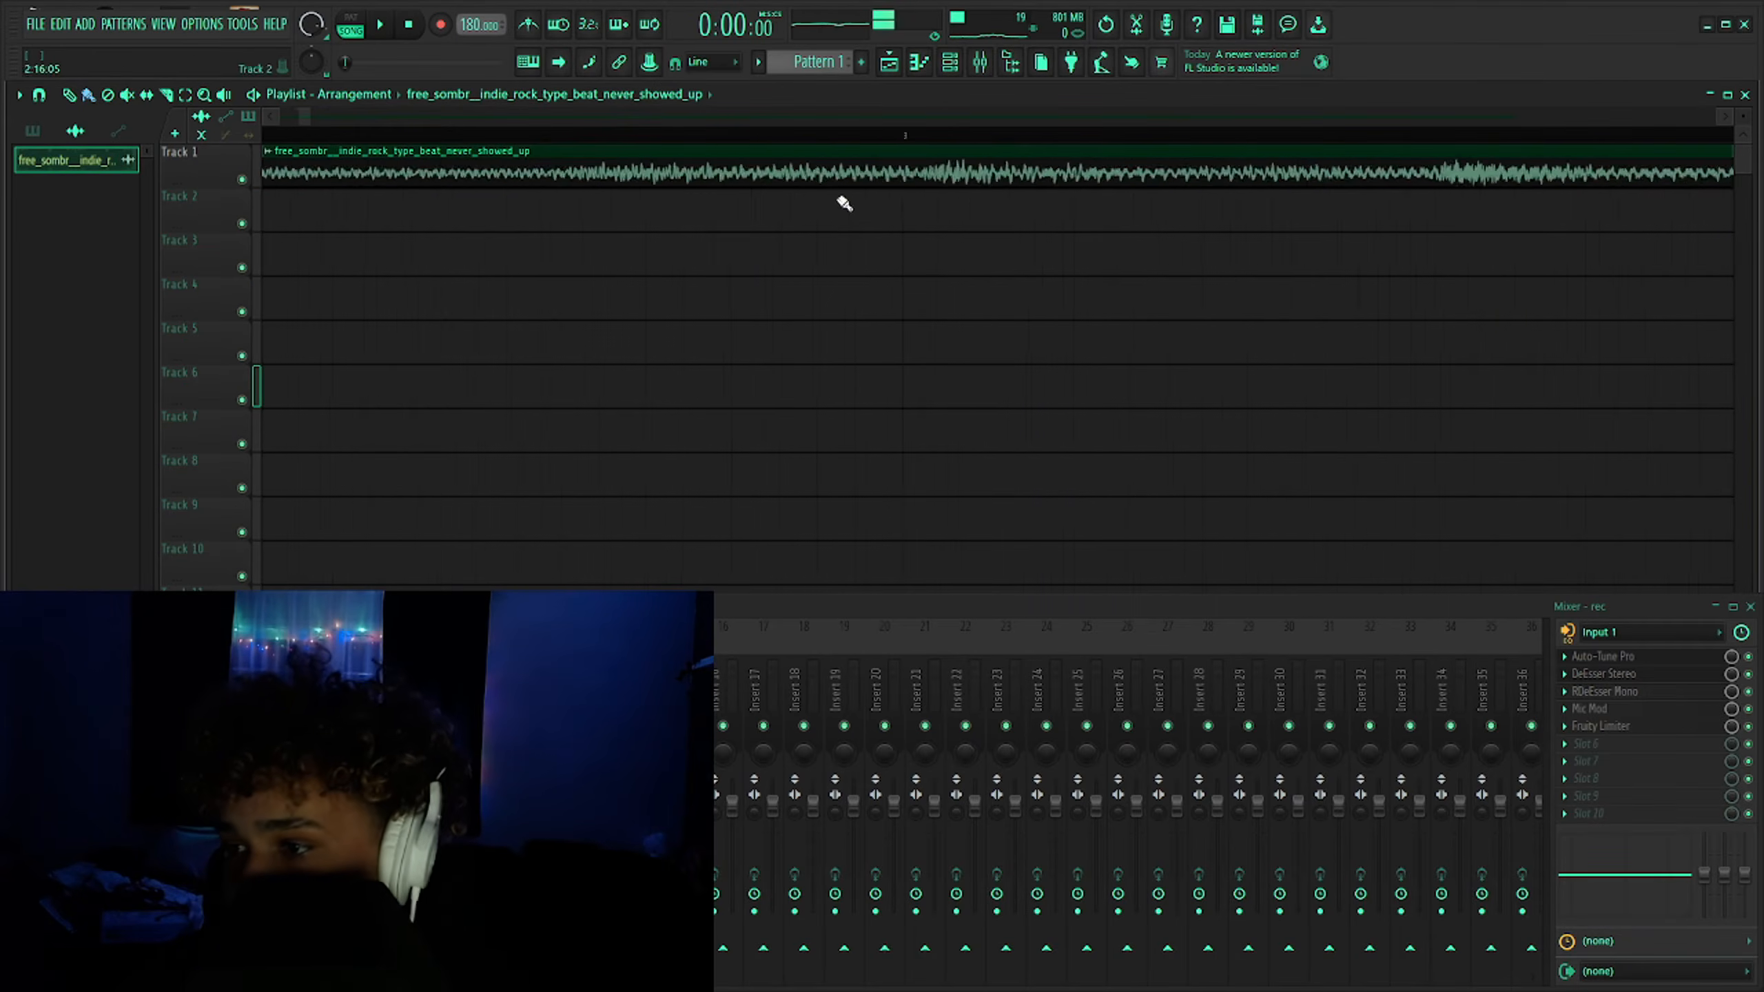
scroll(657, 209, "down", 7)
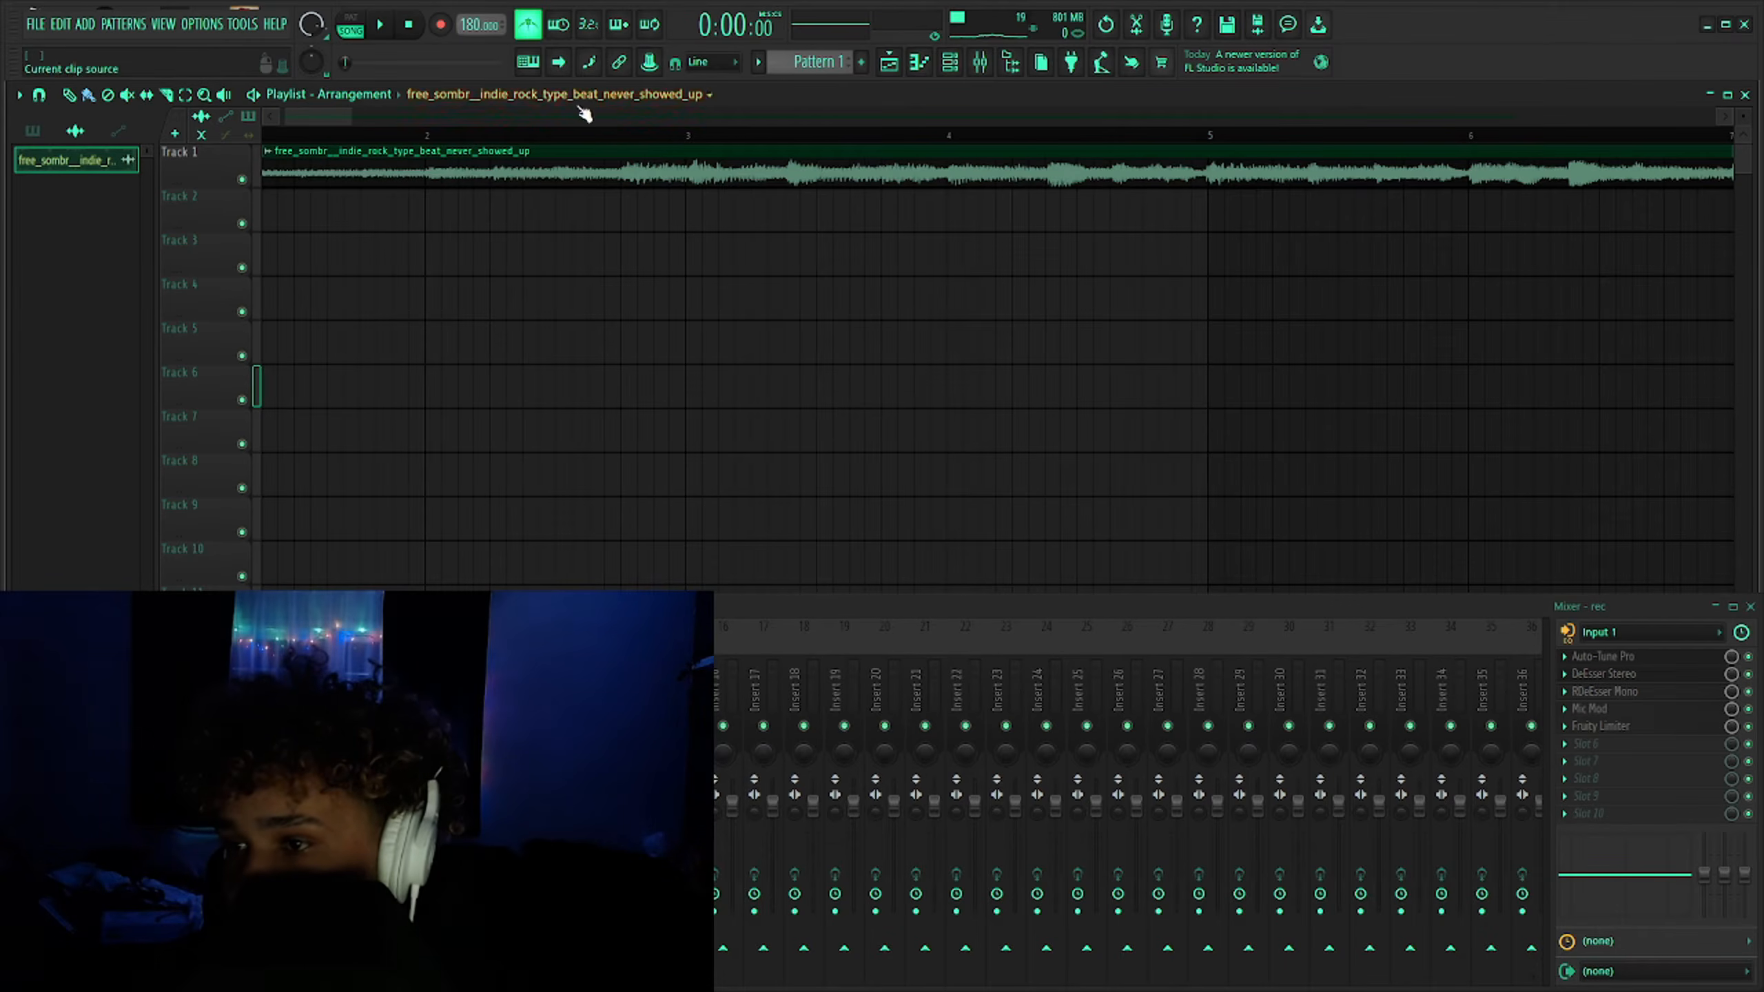
key("space")
left_click(604, 137)
scroll(264, 235, "down", 4)
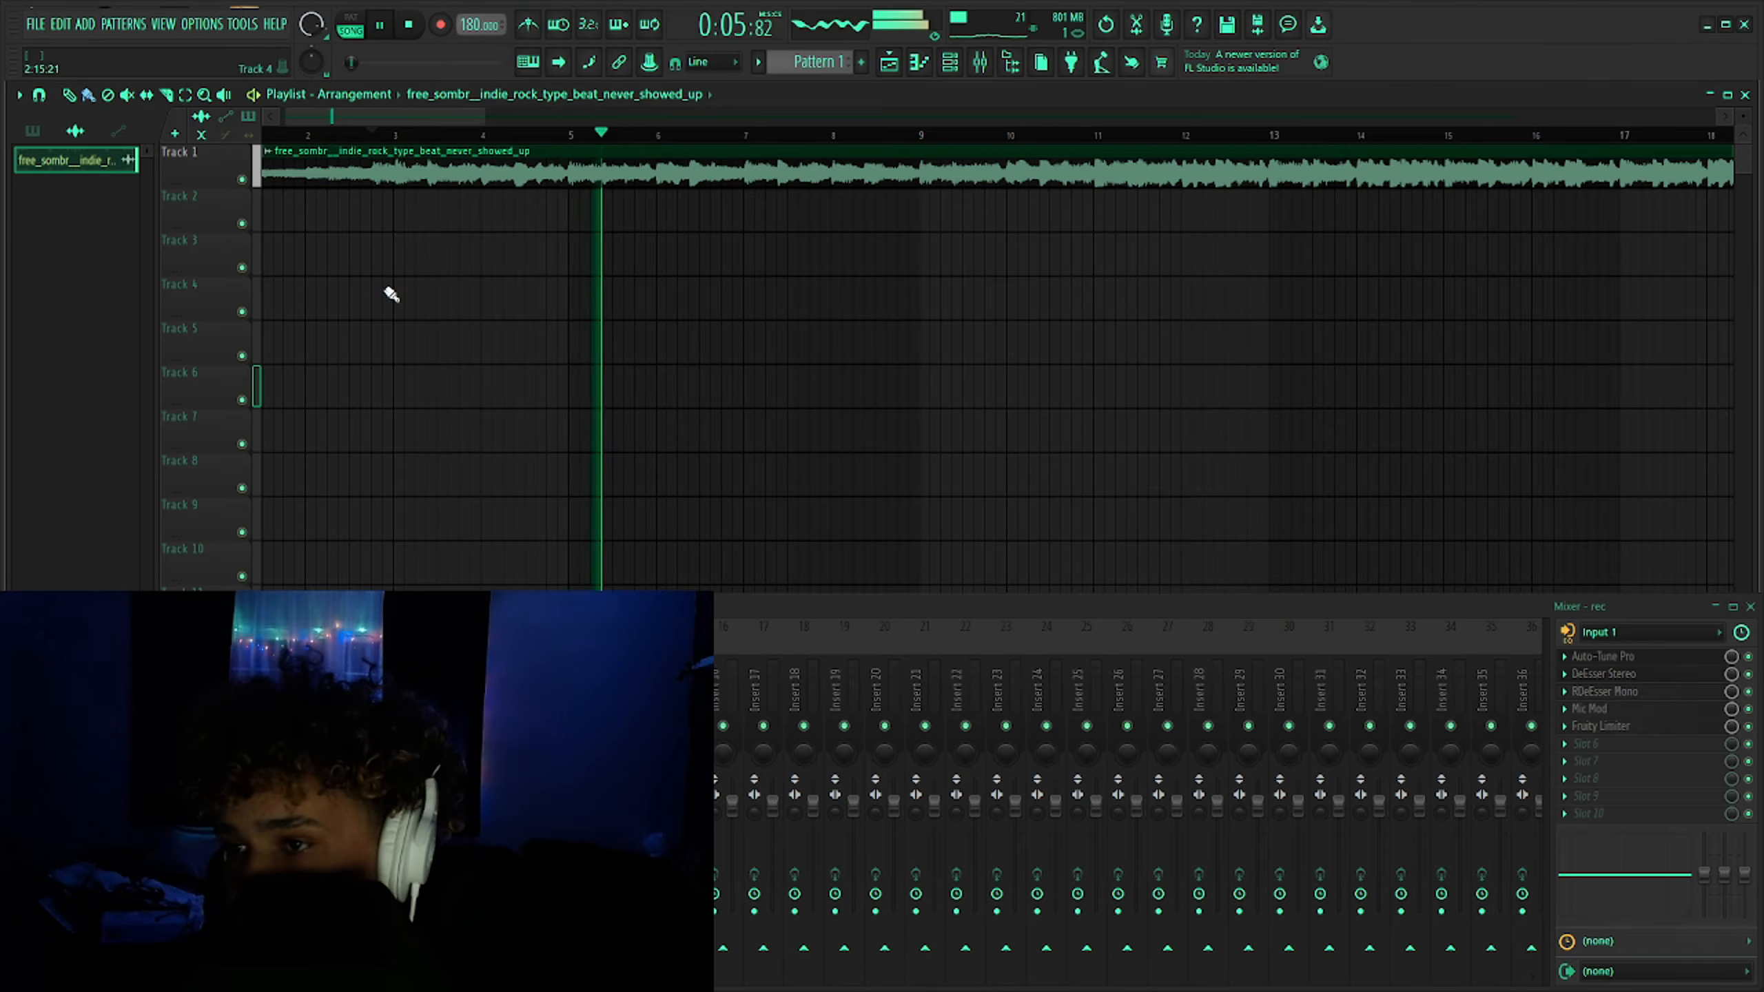
scroll(368, 240, "down", 5)
key("space")
scroll(271, 278, "up", 5)
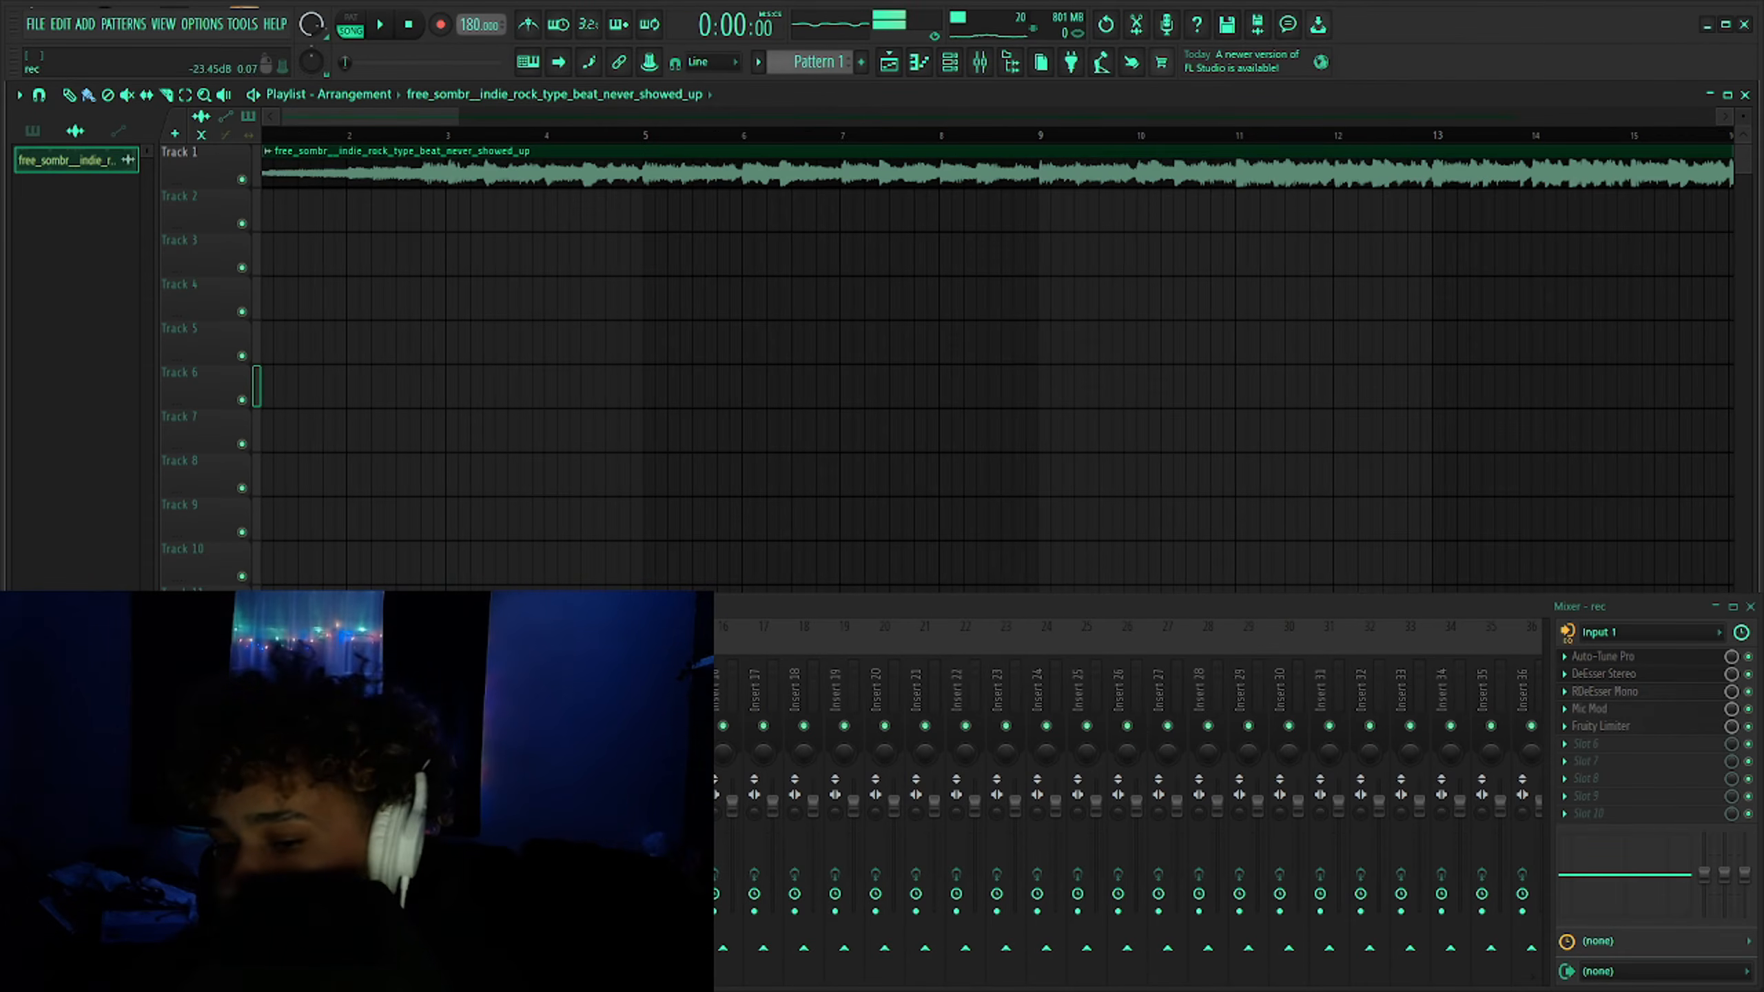
scroll(366, 244, "down", 3)
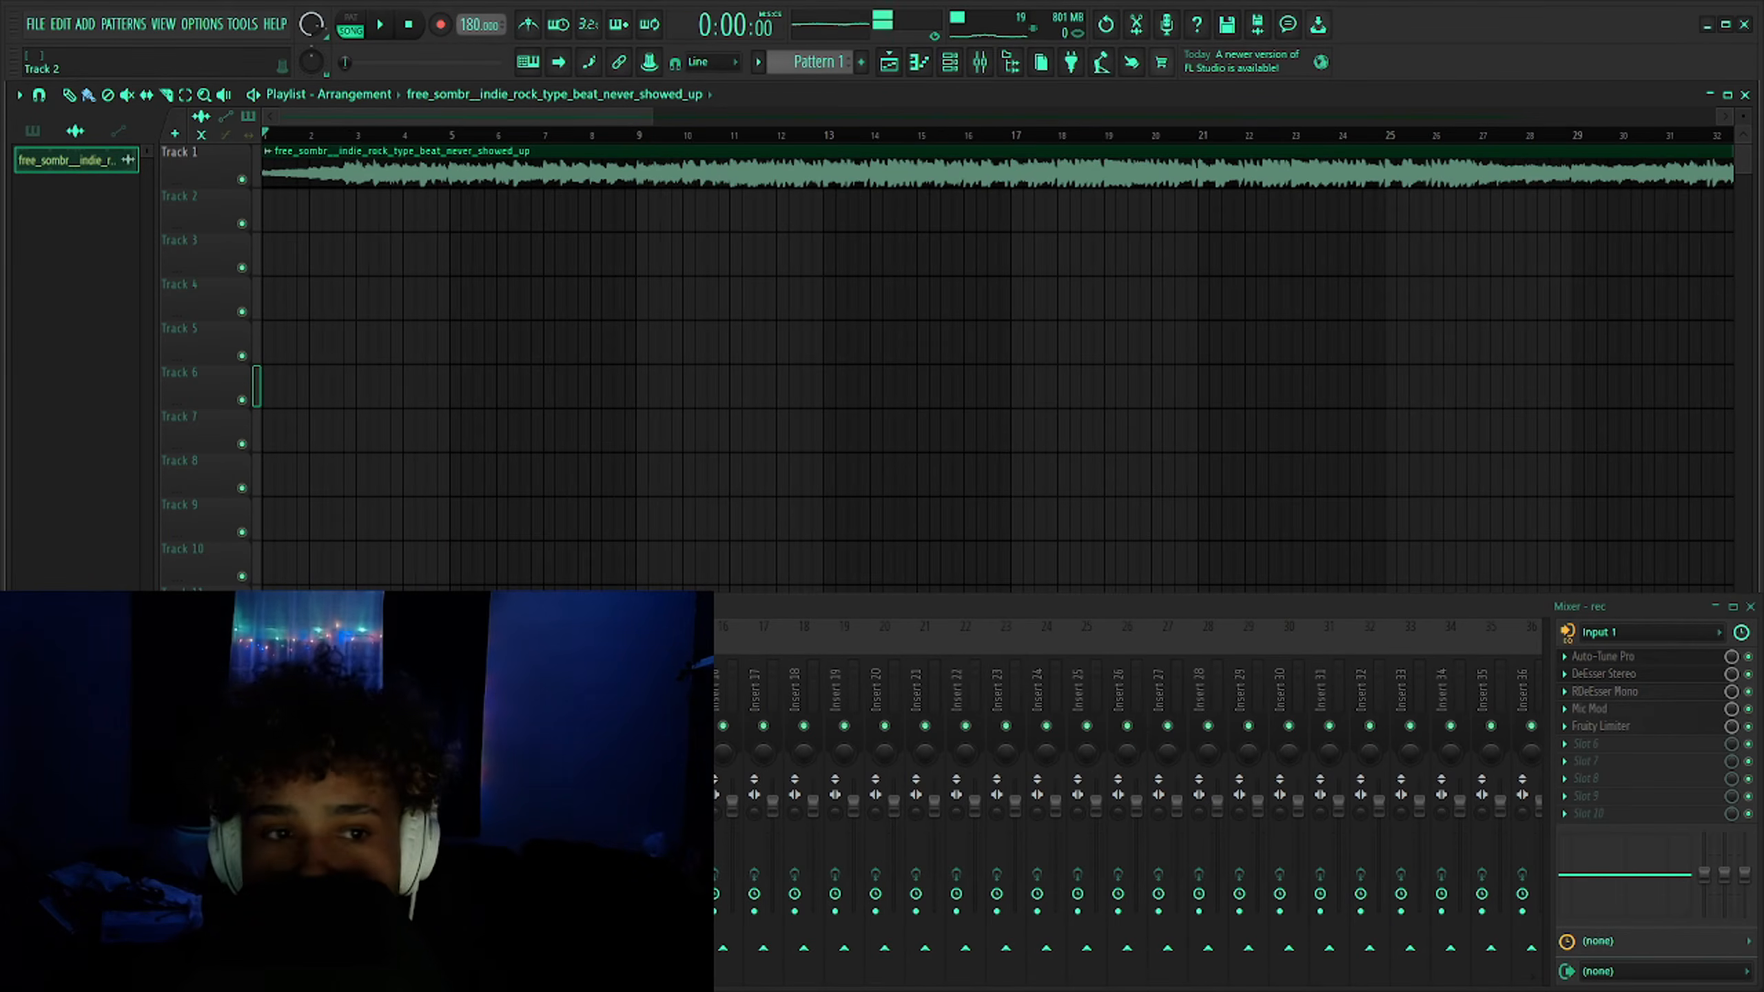
- Bring up the lyric notes, then place the playhead near the start of bar 2
left_click_drag(1155, 263, 1311, 185)
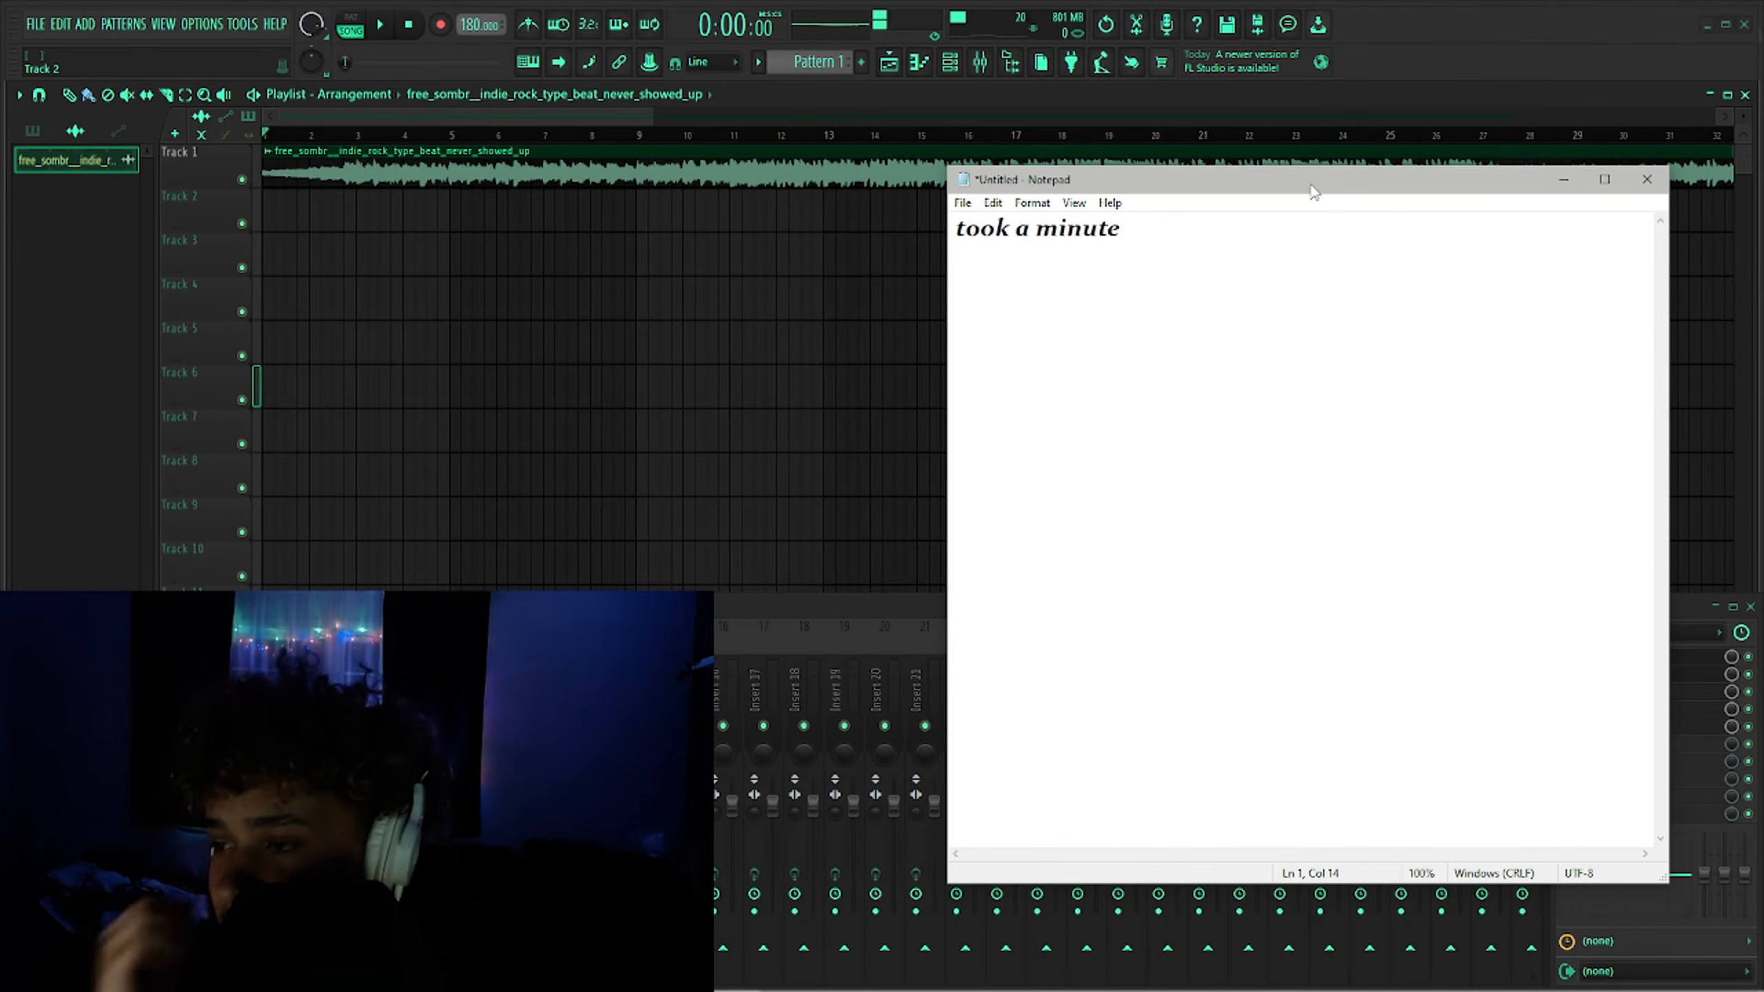
left_click(614, 303)
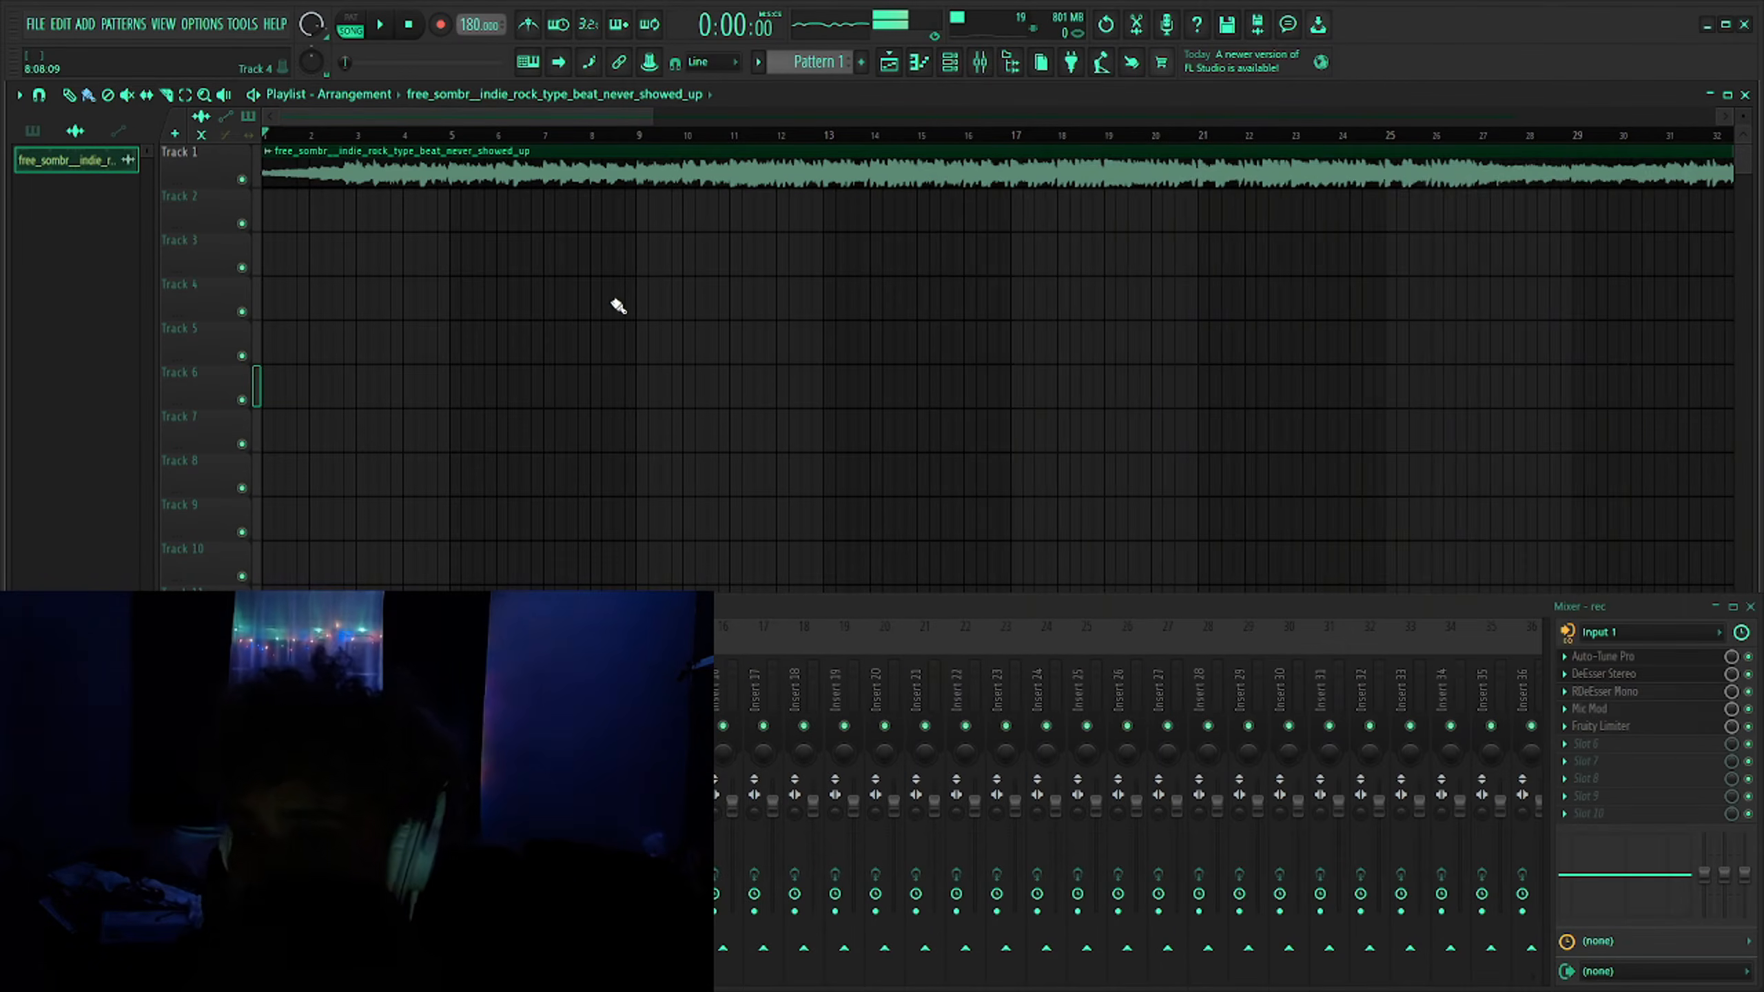
scroll(615, 302, "up", 6)
left_click(558, 135)
left_click_drag(495, 135, 398, 136)
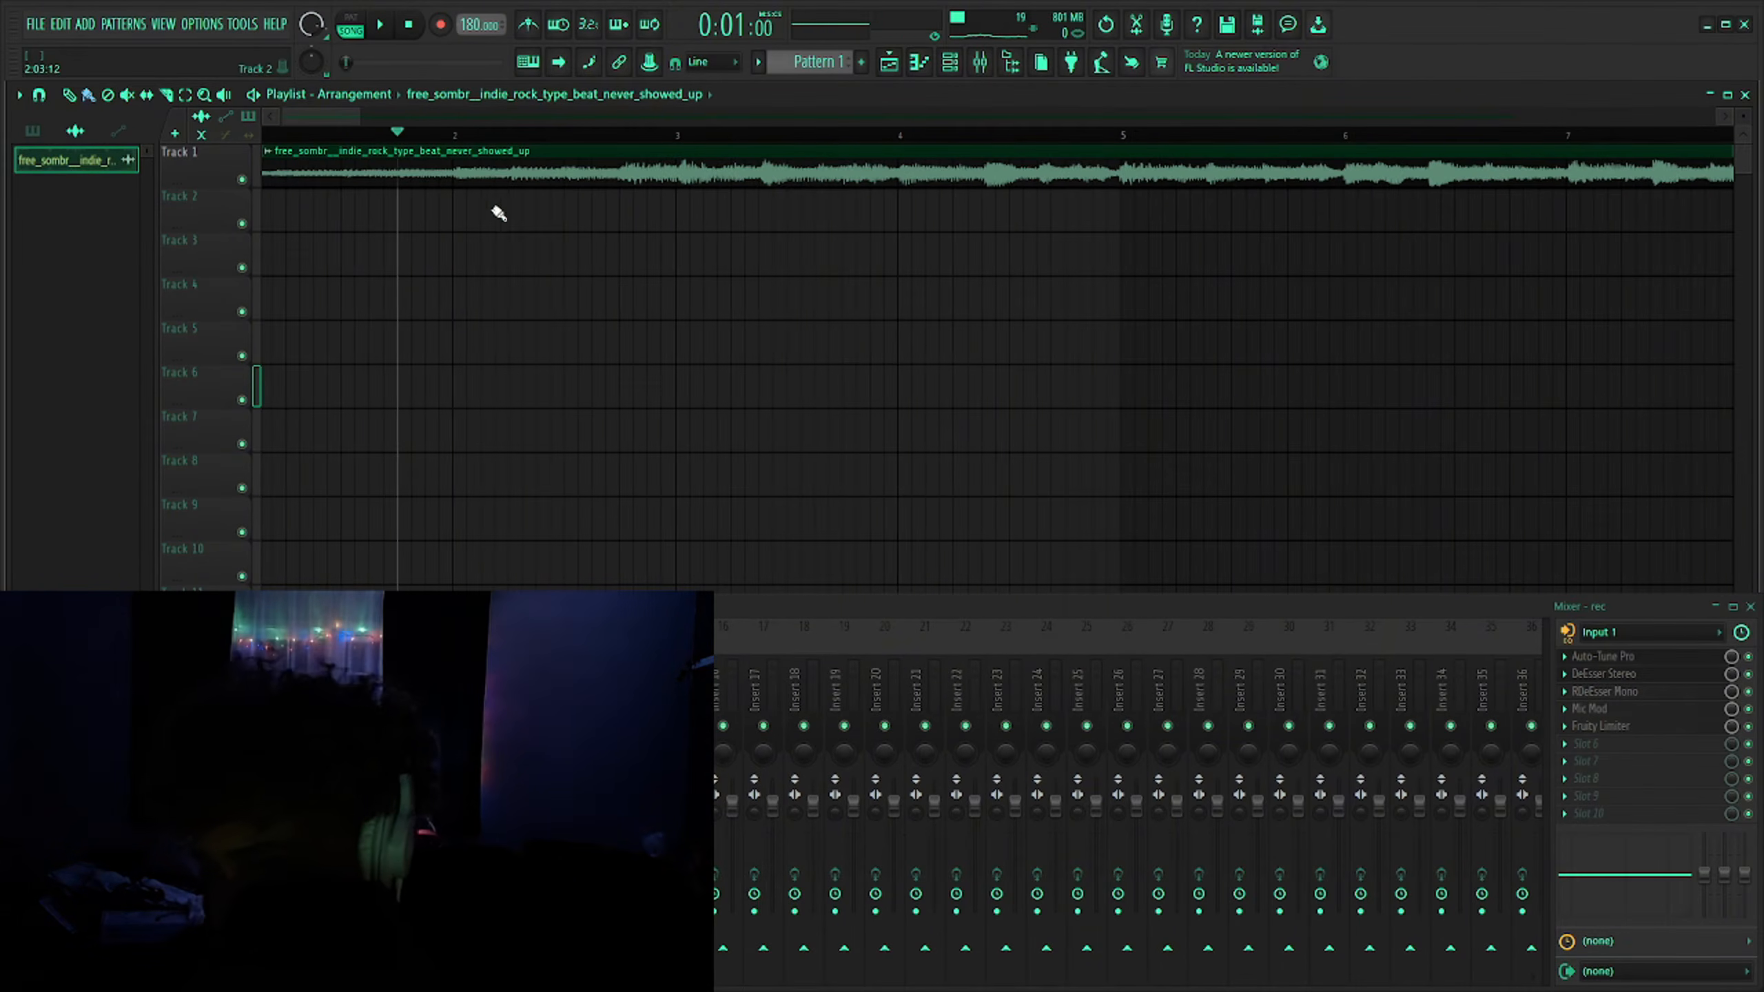
scroll(403, 266, "down", 4)
left_click(291, 135)
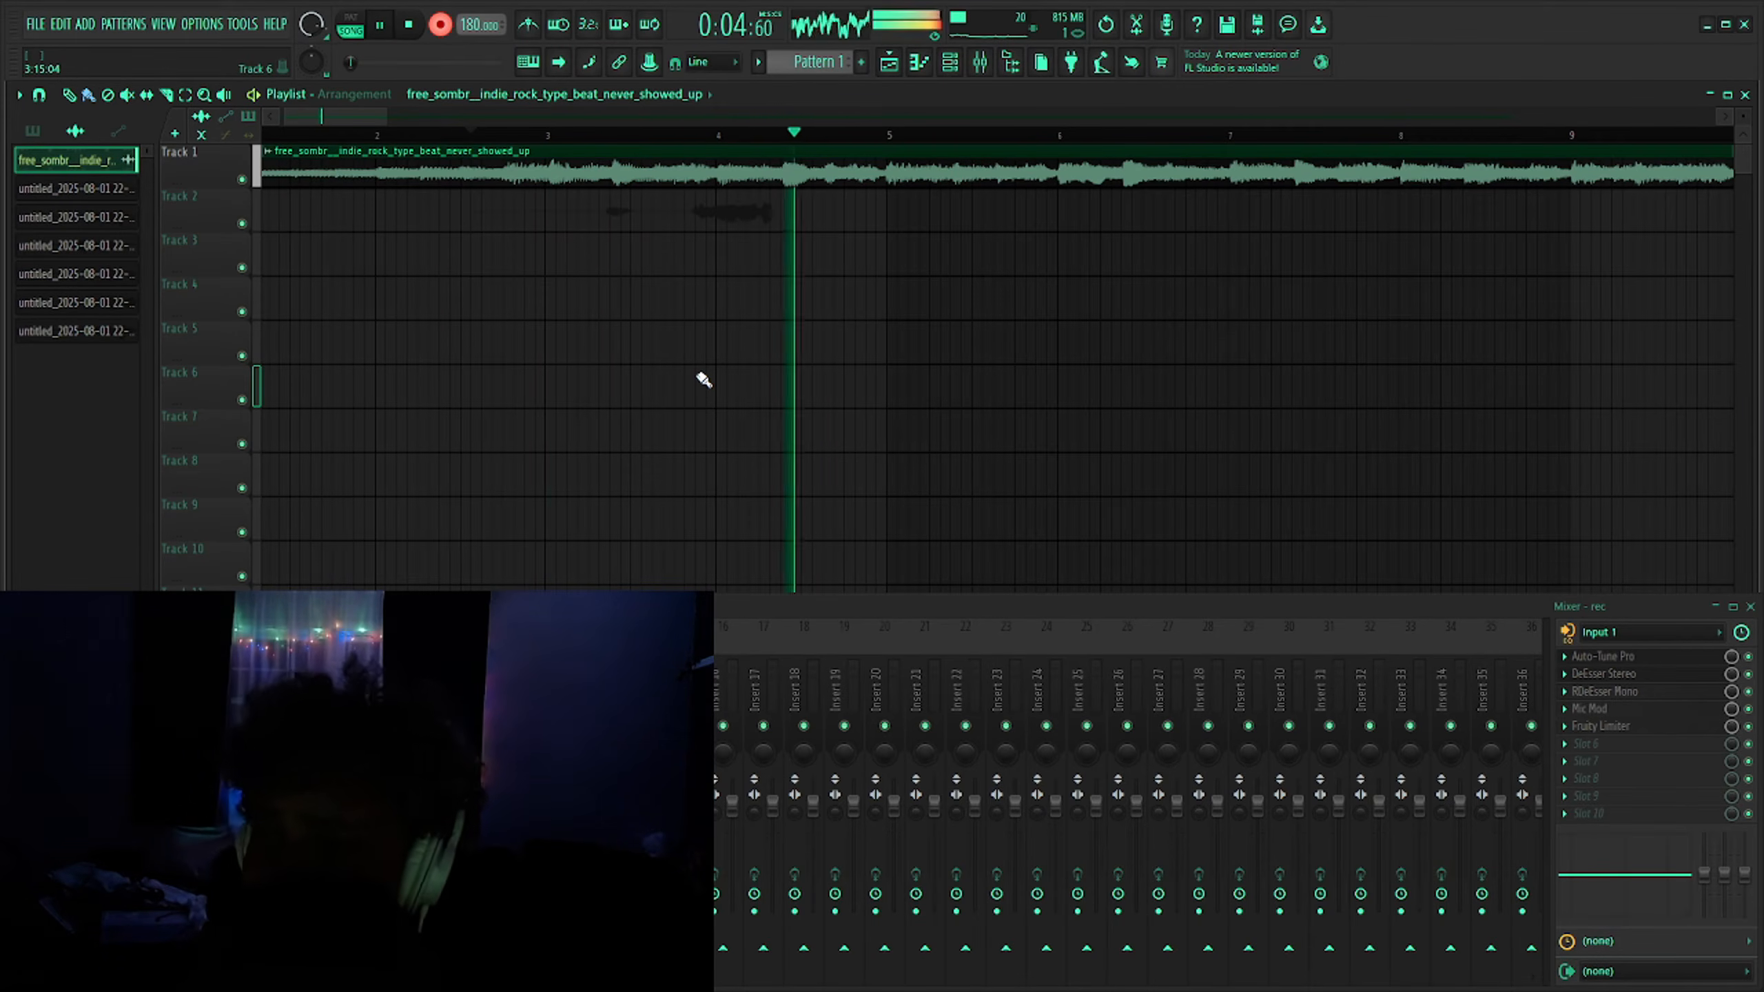
- Record a vocal take onto Track 2 over the beat and stop recording
key("r")
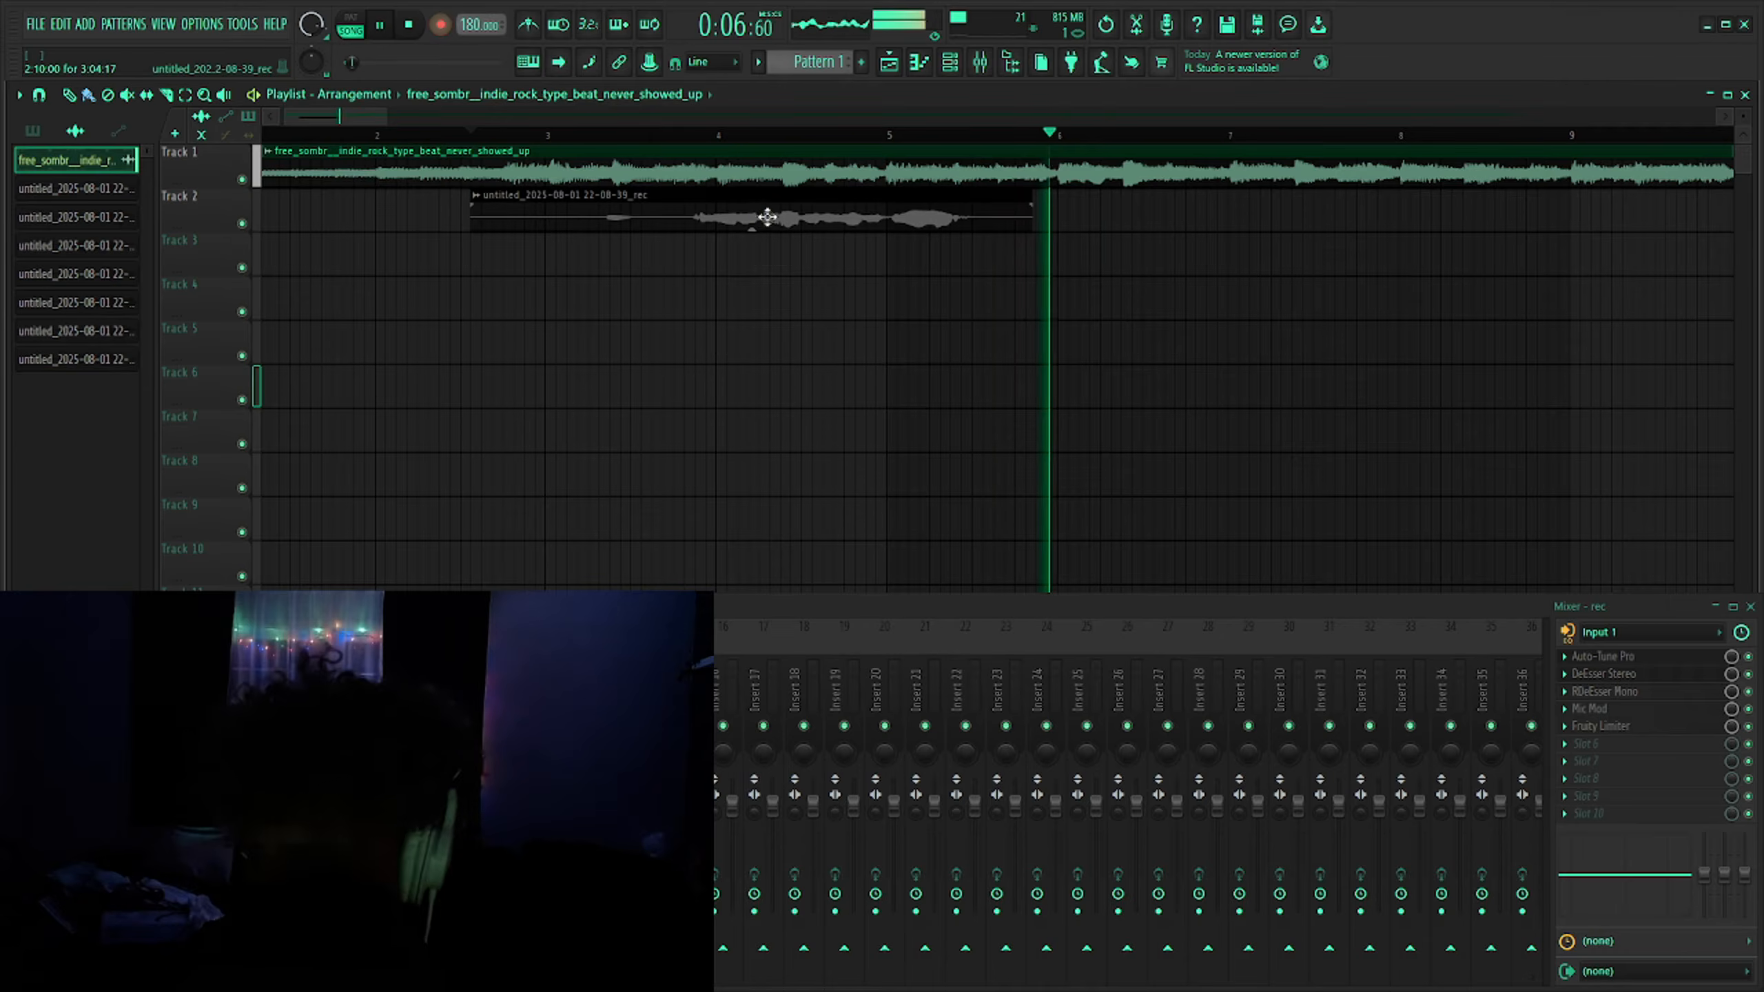
double_click(768, 218)
left_click_drag(654, 352, 689, 354)
left_click(666, 320)
key("space")
left_click(577, 134)
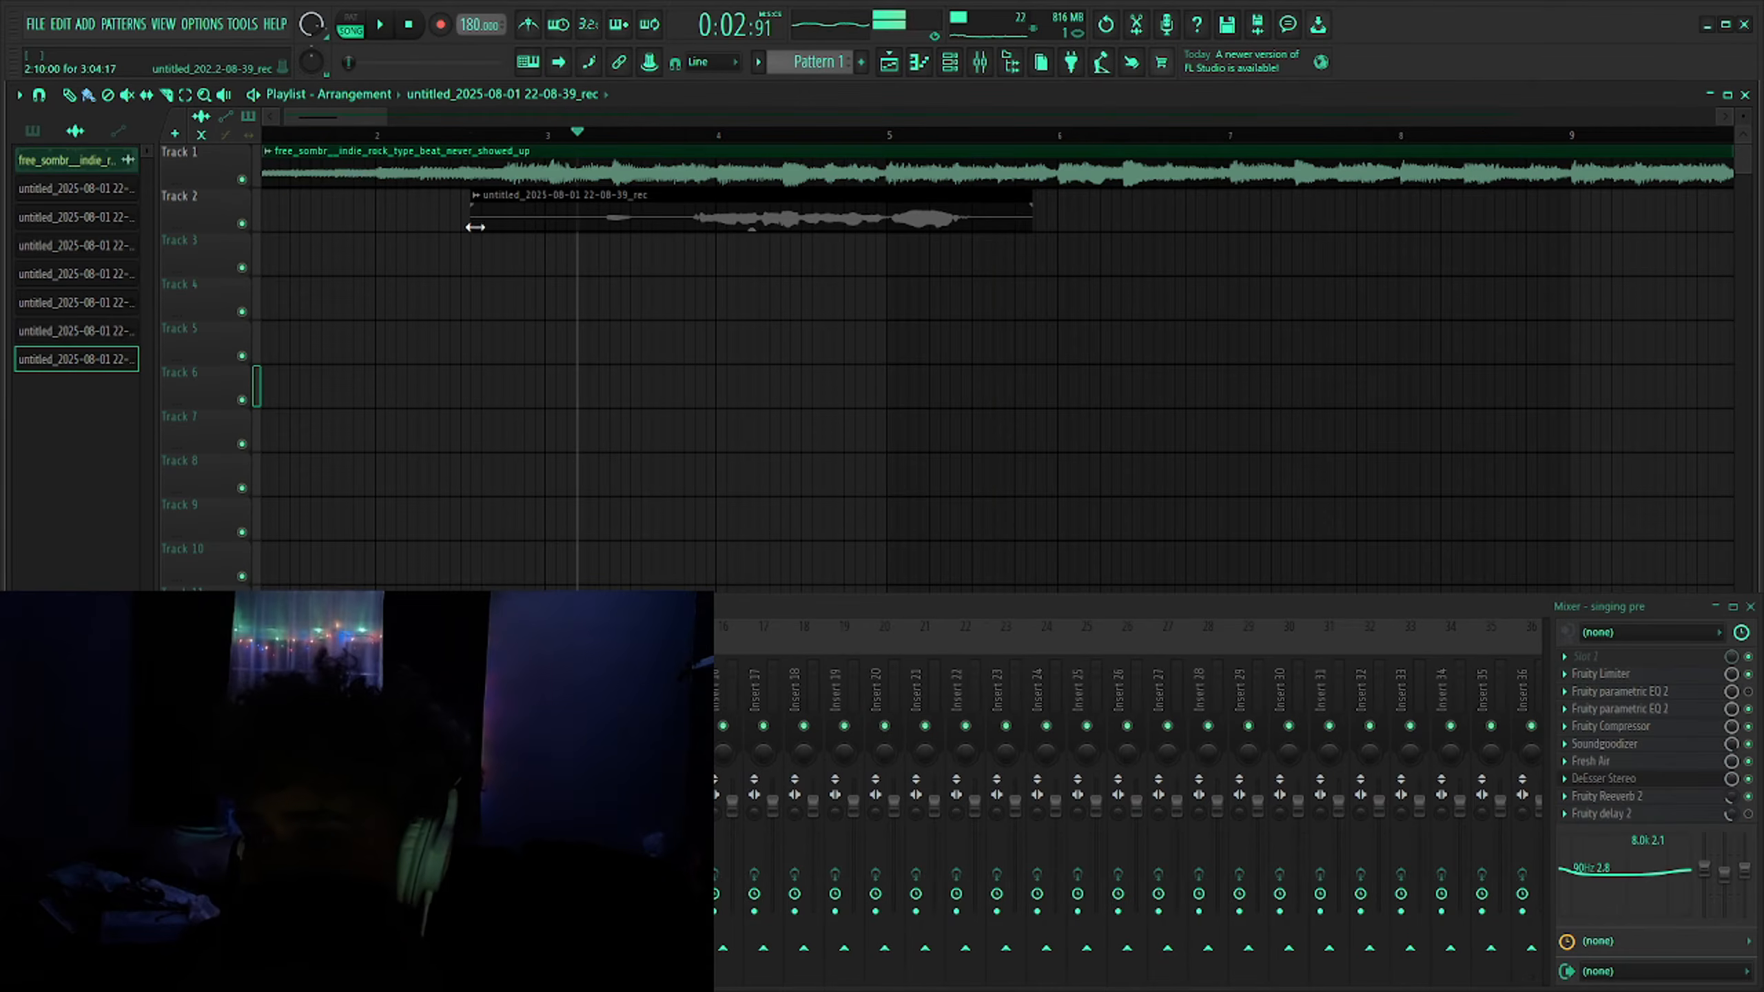
- Trim the recorded clip's start and end, then check its mixer track in the clip settings and close them
left_click_drag(474, 227, 588, 227)
left_click_drag(1033, 224, 979, 264)
double_click(836, 220)
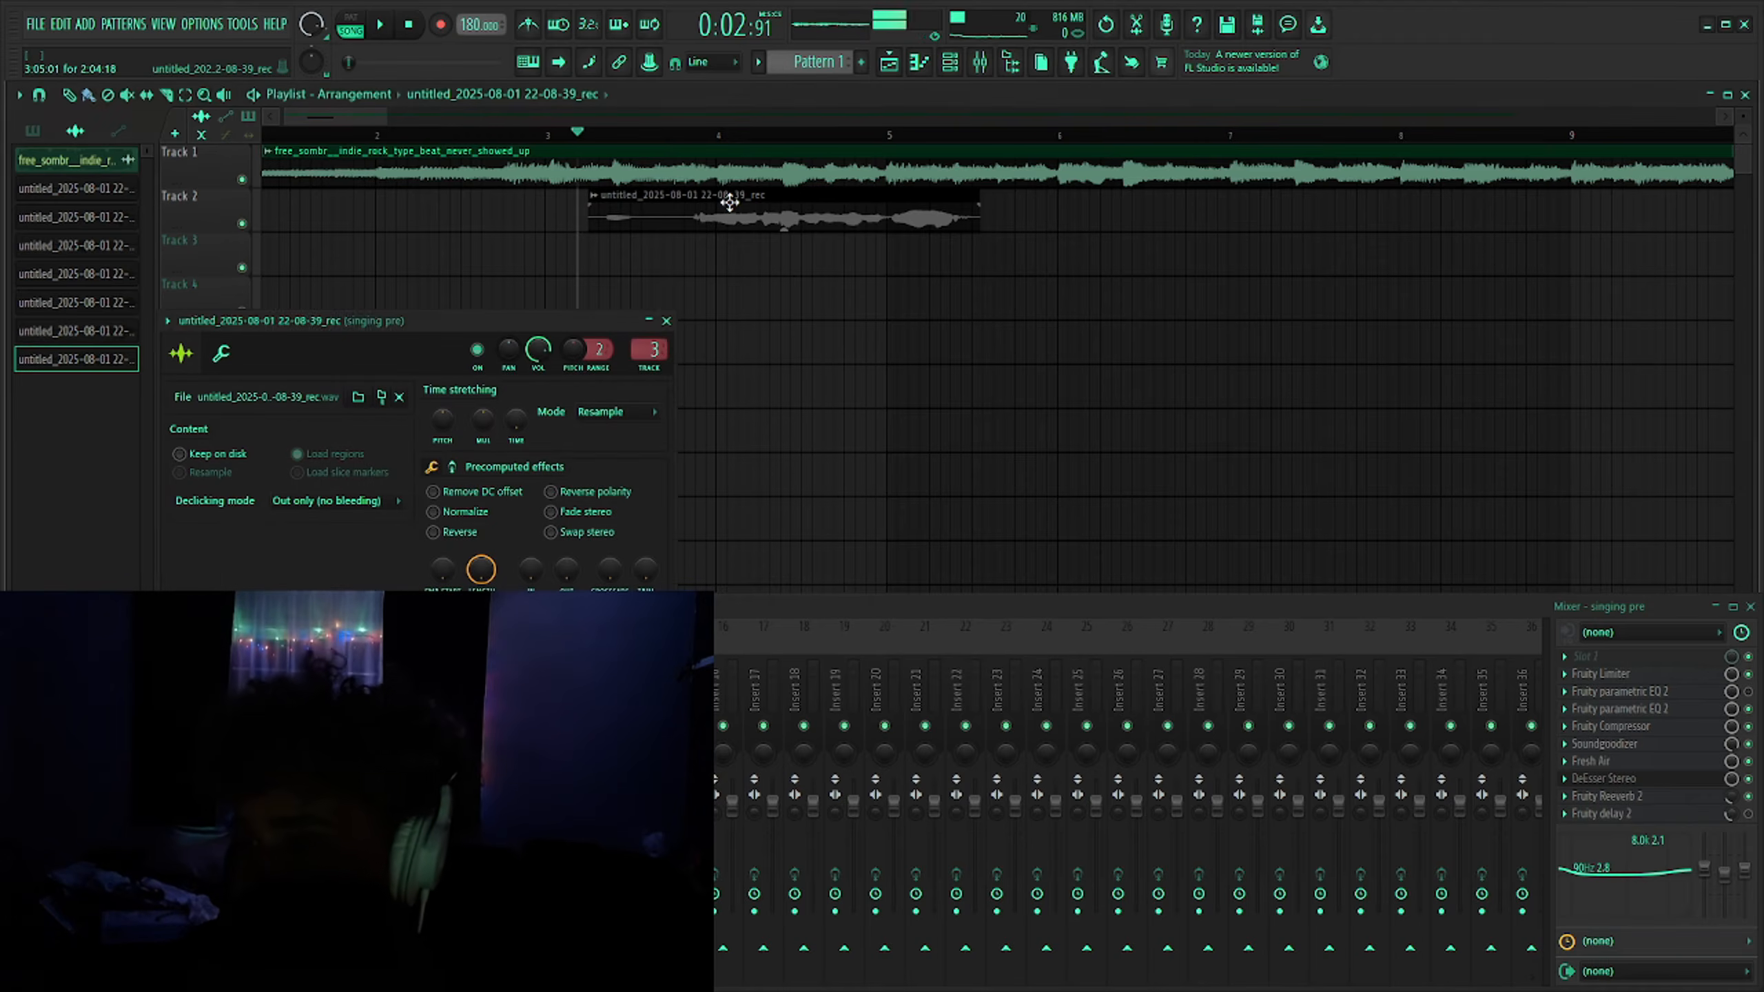
scroll(648, 349, "up", 4)
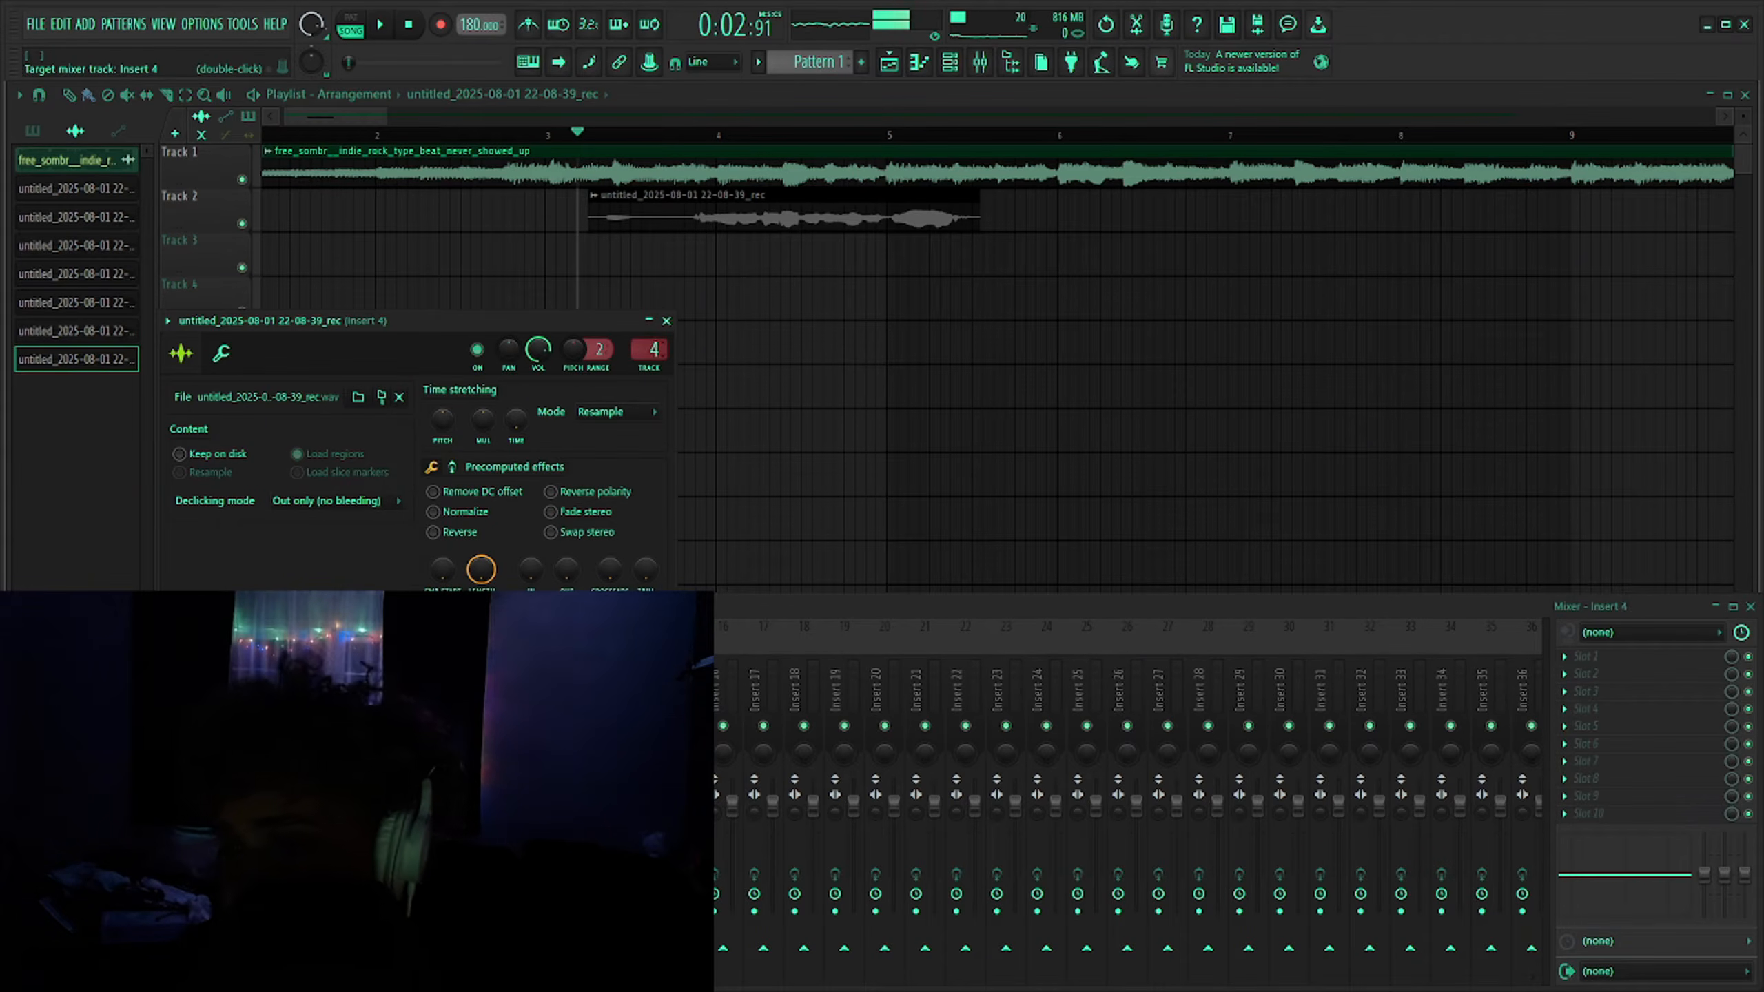
scroll(648, 349, "down", 1)
left_click(667, 321)
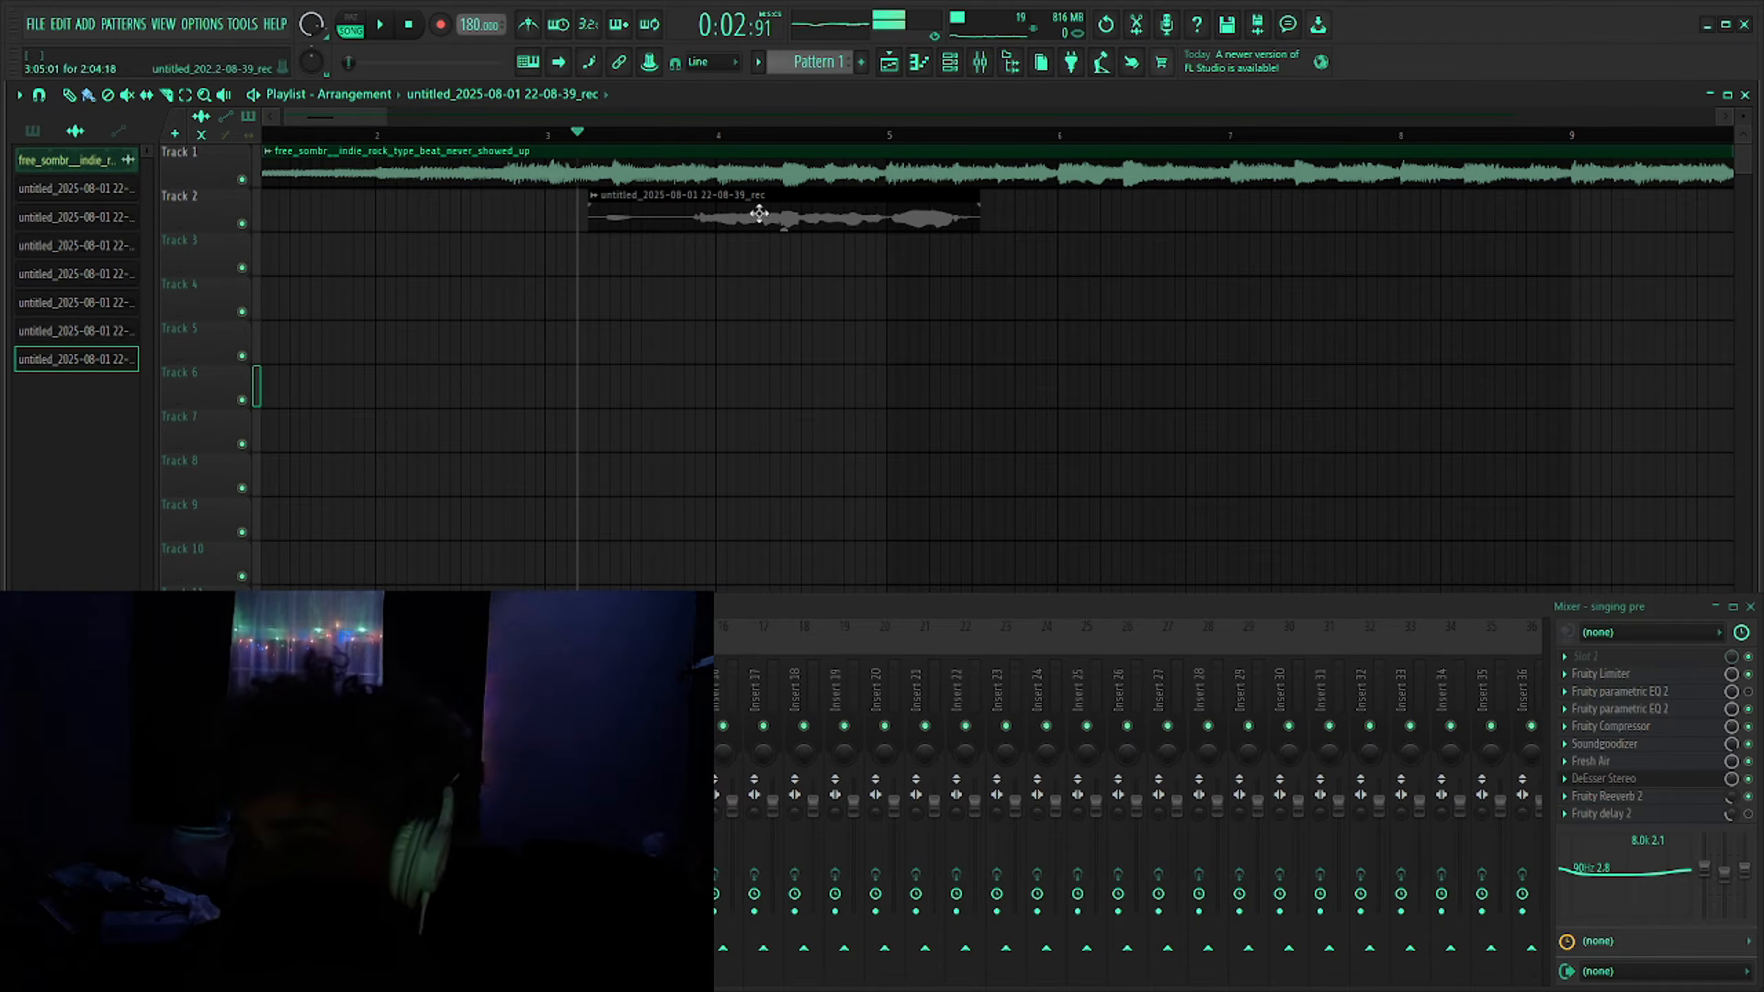
- Play back the beat with the trimmed vocal from around bar 4 to review it
key("space")
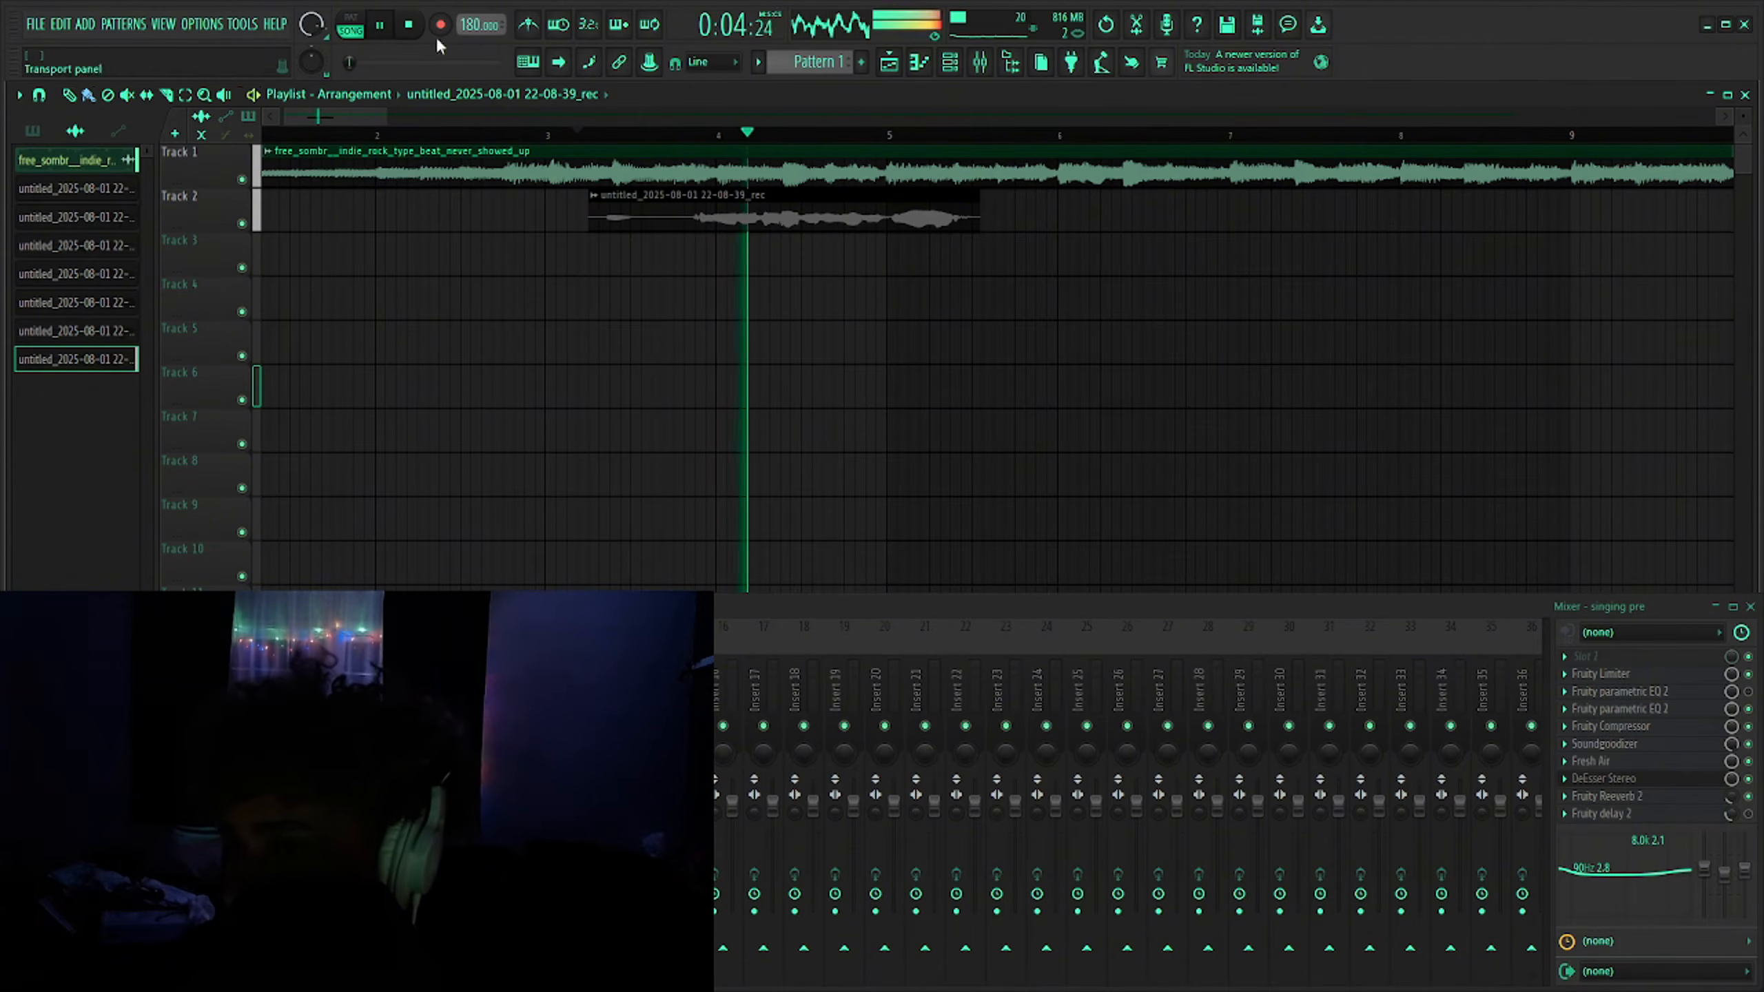
left_click(413, 28)
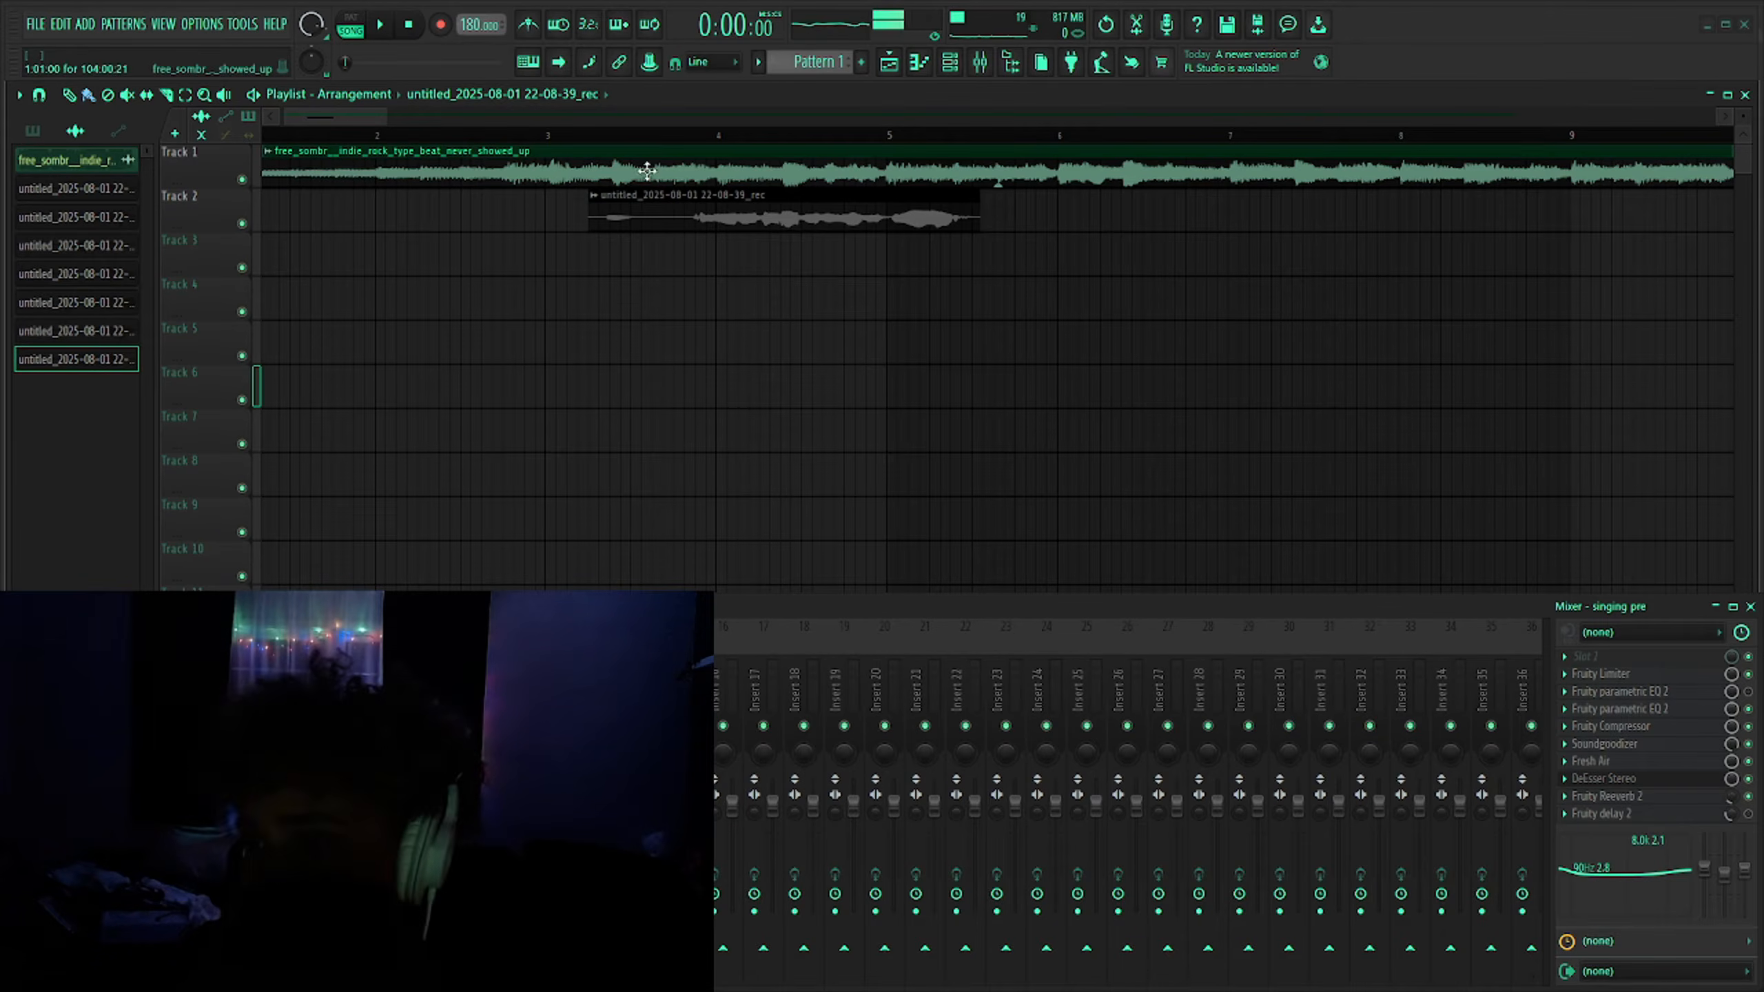
left_click(719, 135)
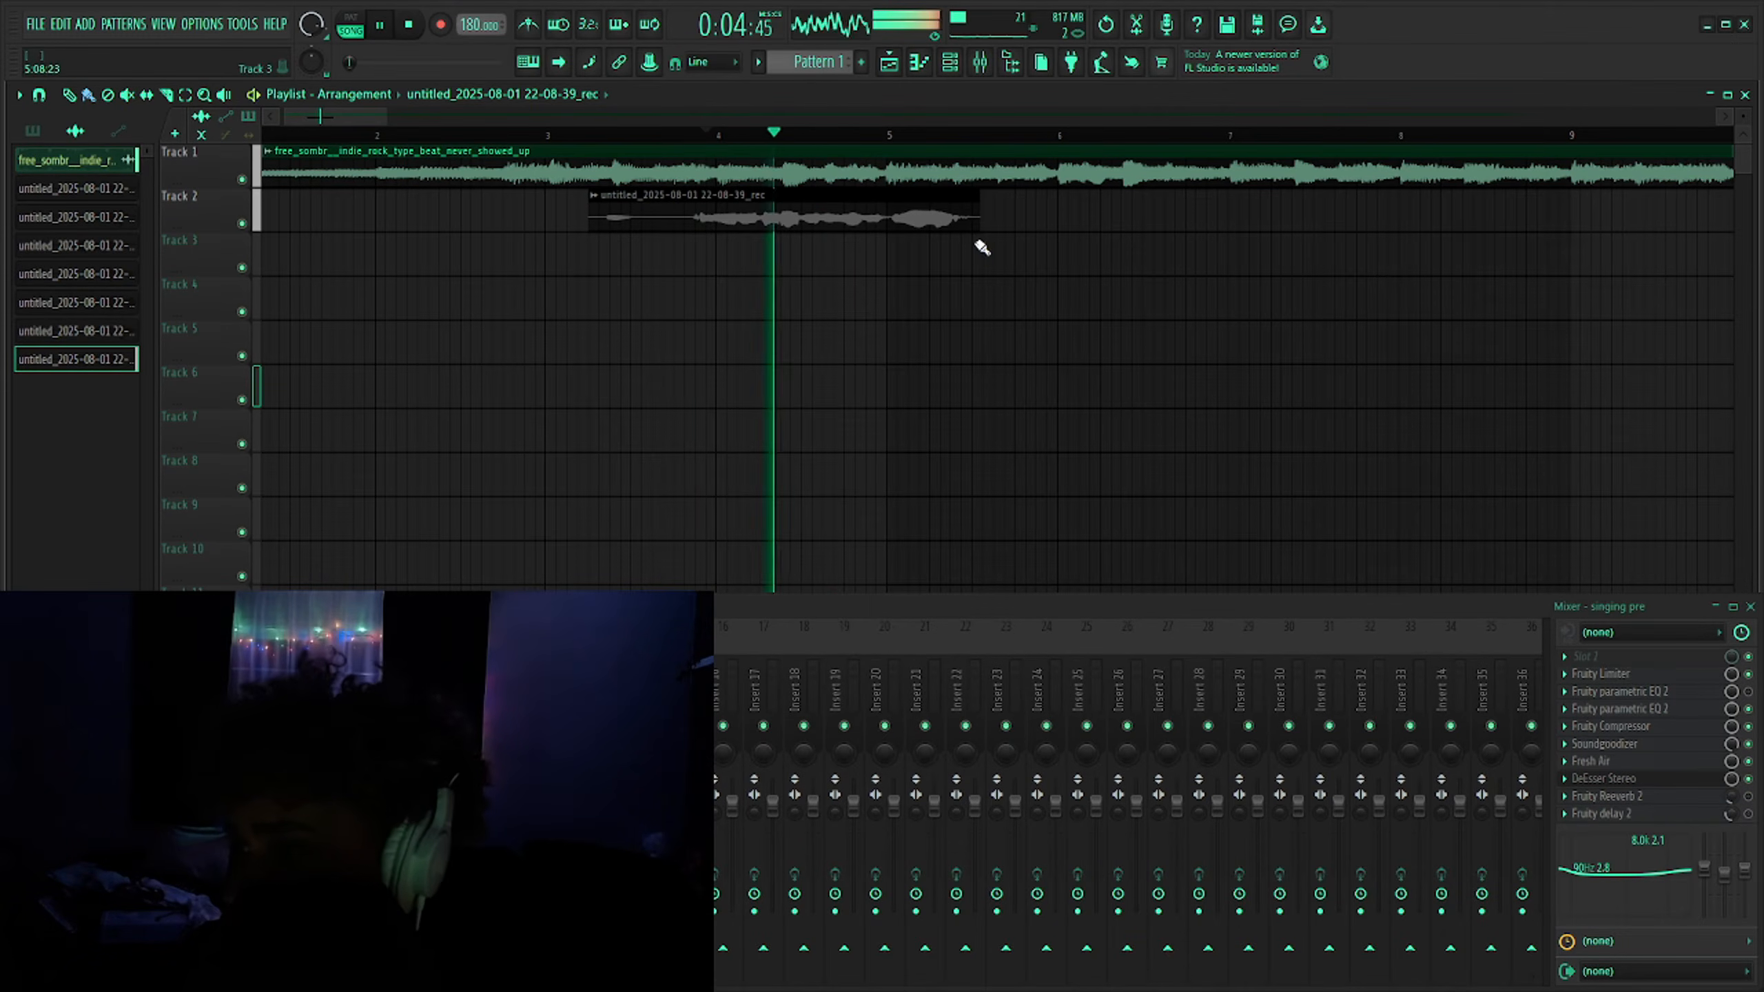
key("space")
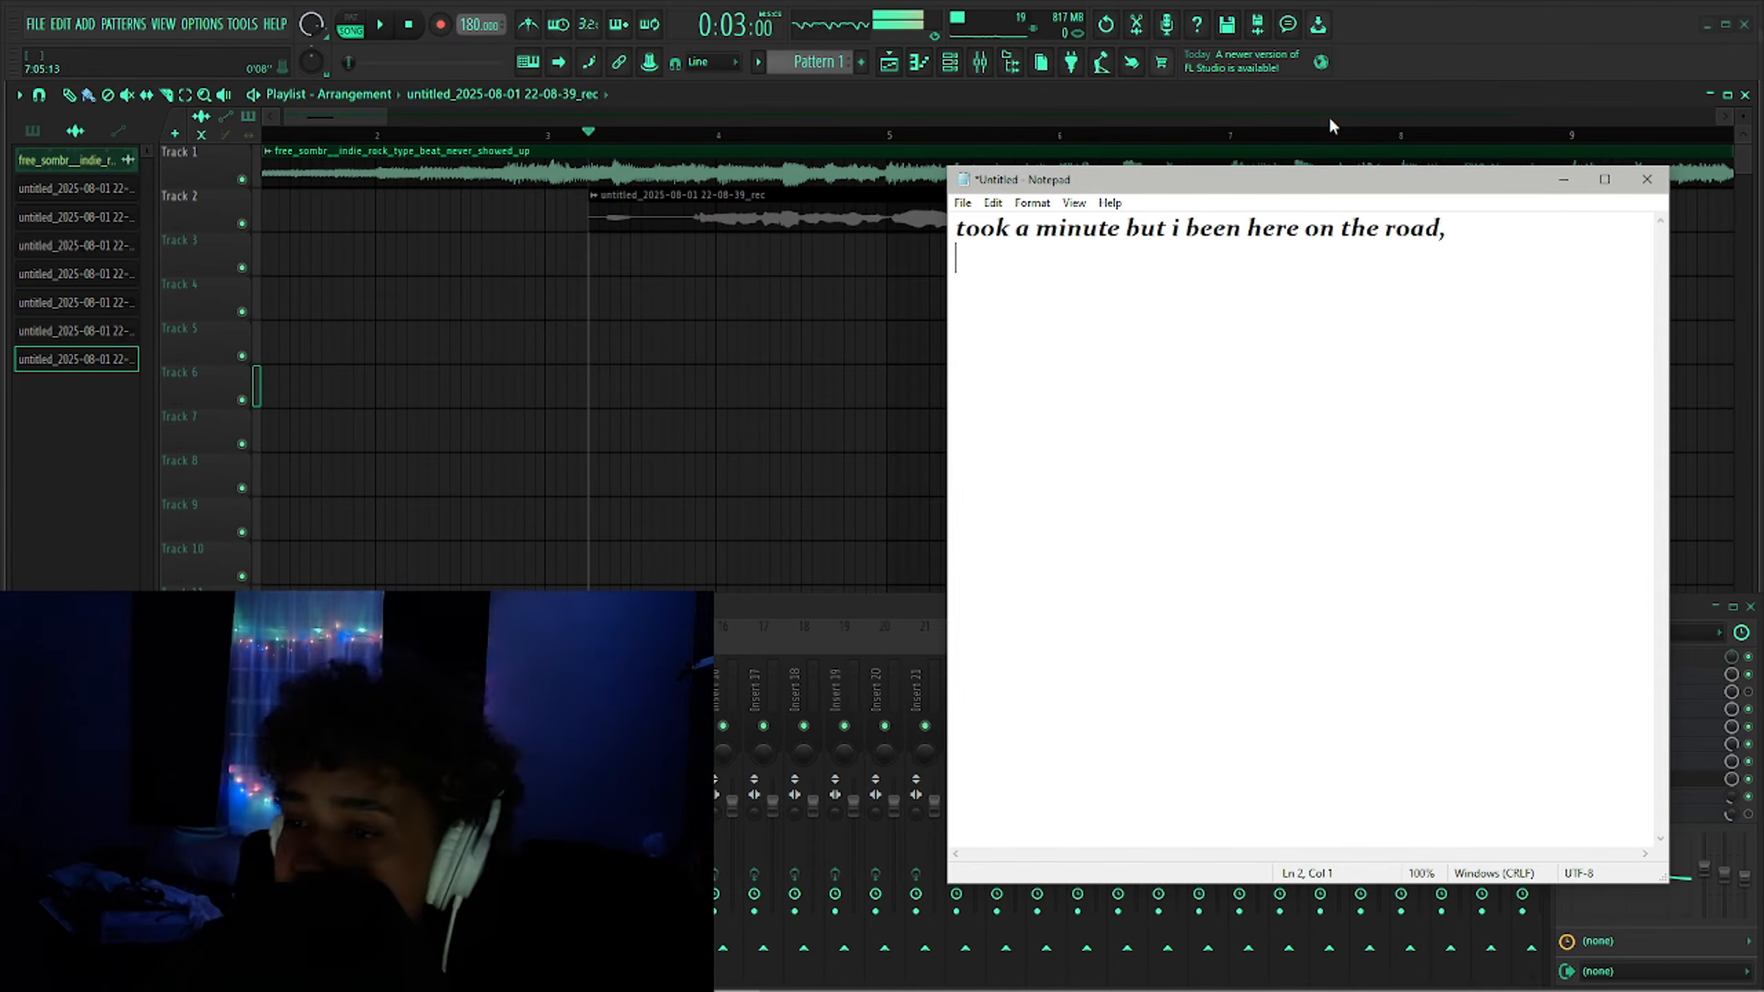
right_click(712, 332)
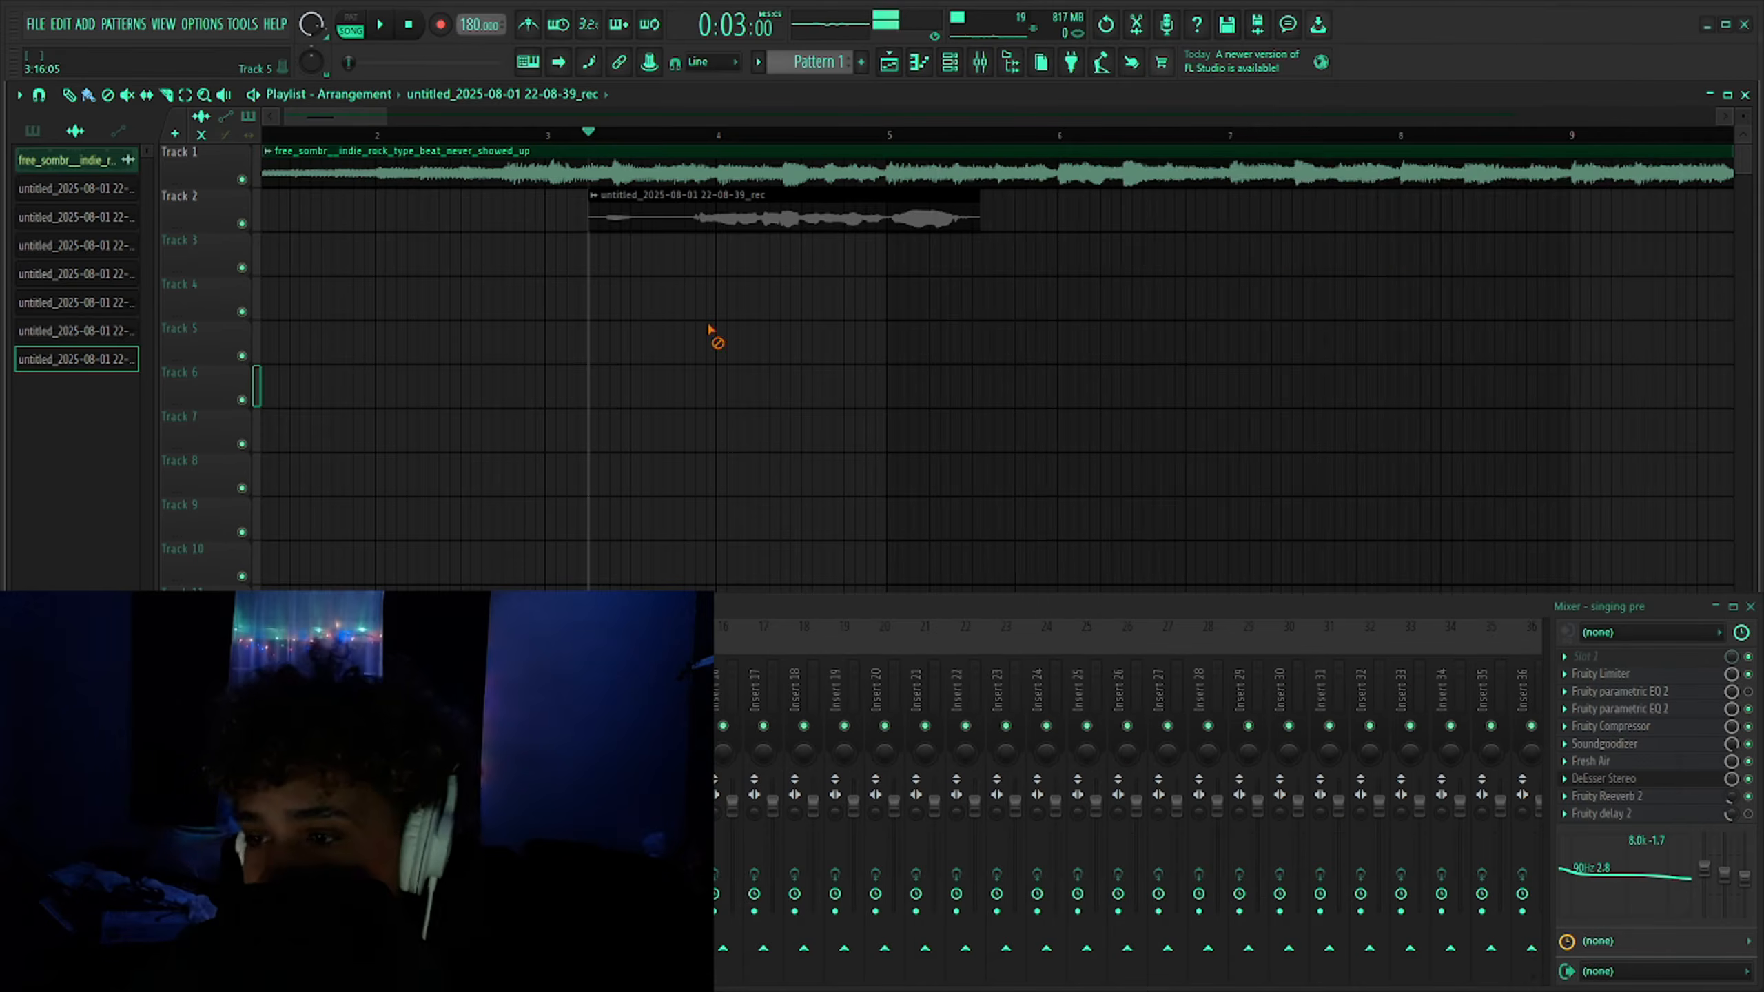
scroll(484, 326, "down", 3)
scroll(474, 281, "up", 3)
scroll(472, 273, "up", 3)
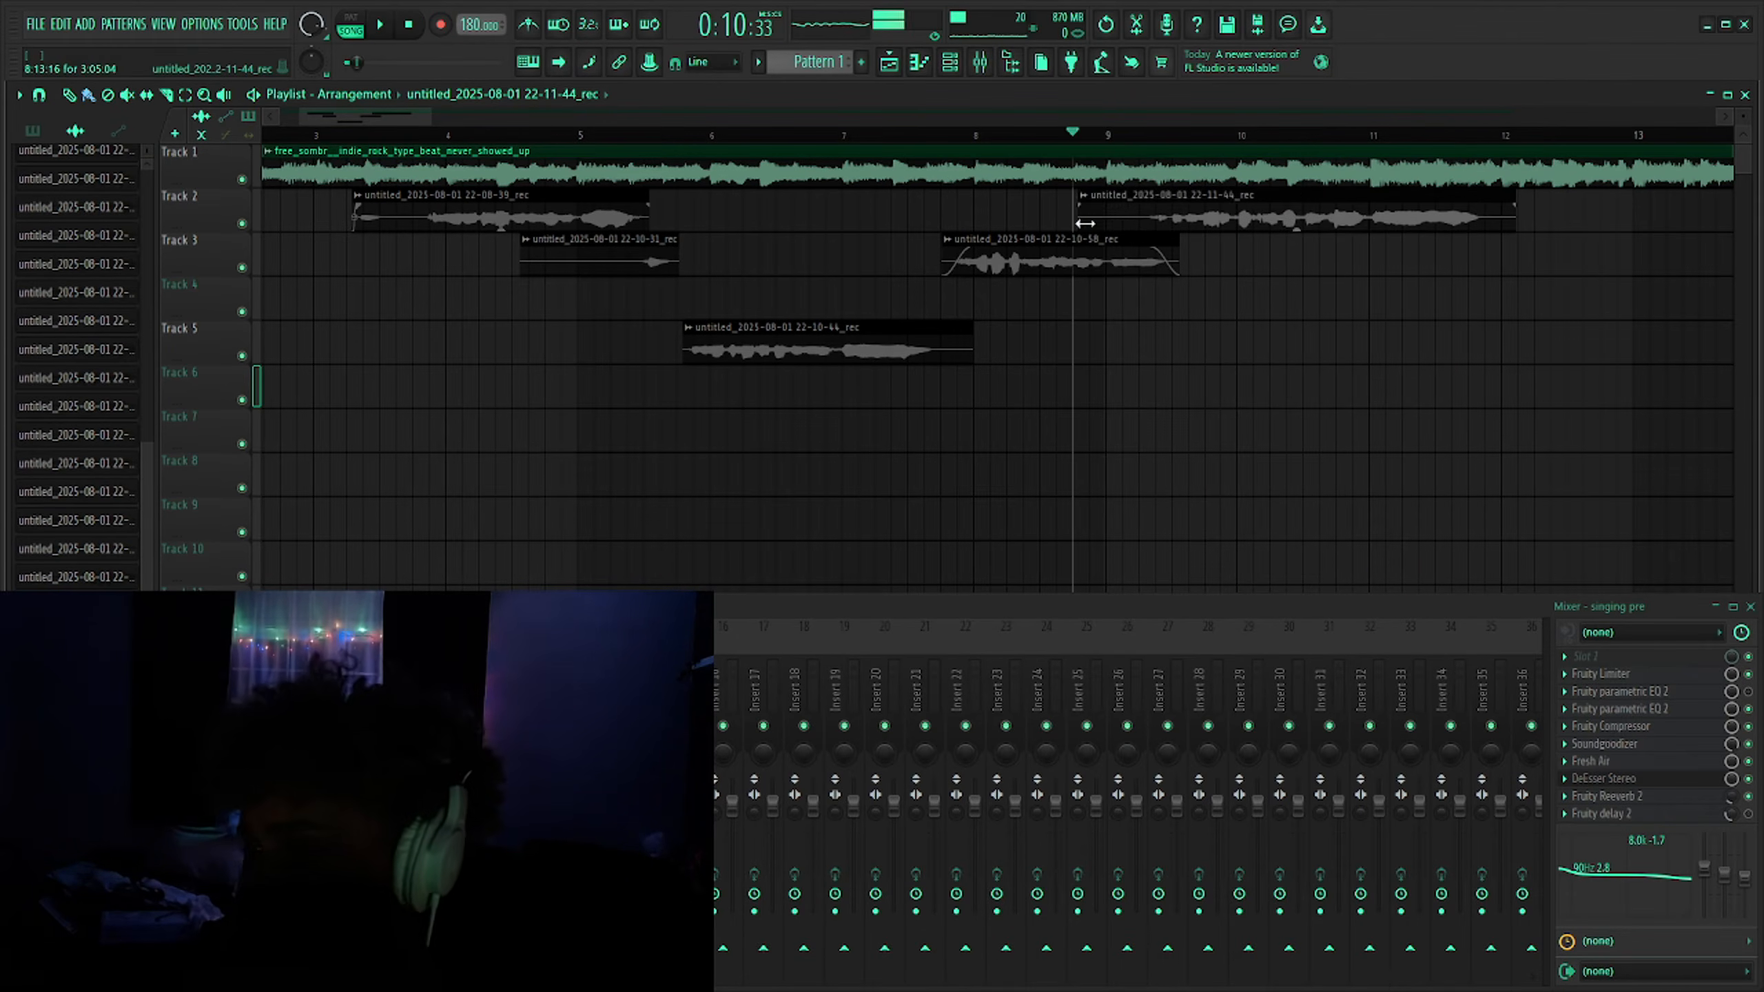
- Trim the starts of the takes on Tracks 2 and 3 and shift the later Track 2 take slightly right
left_click_drag(1082, 221, 1145, 221)
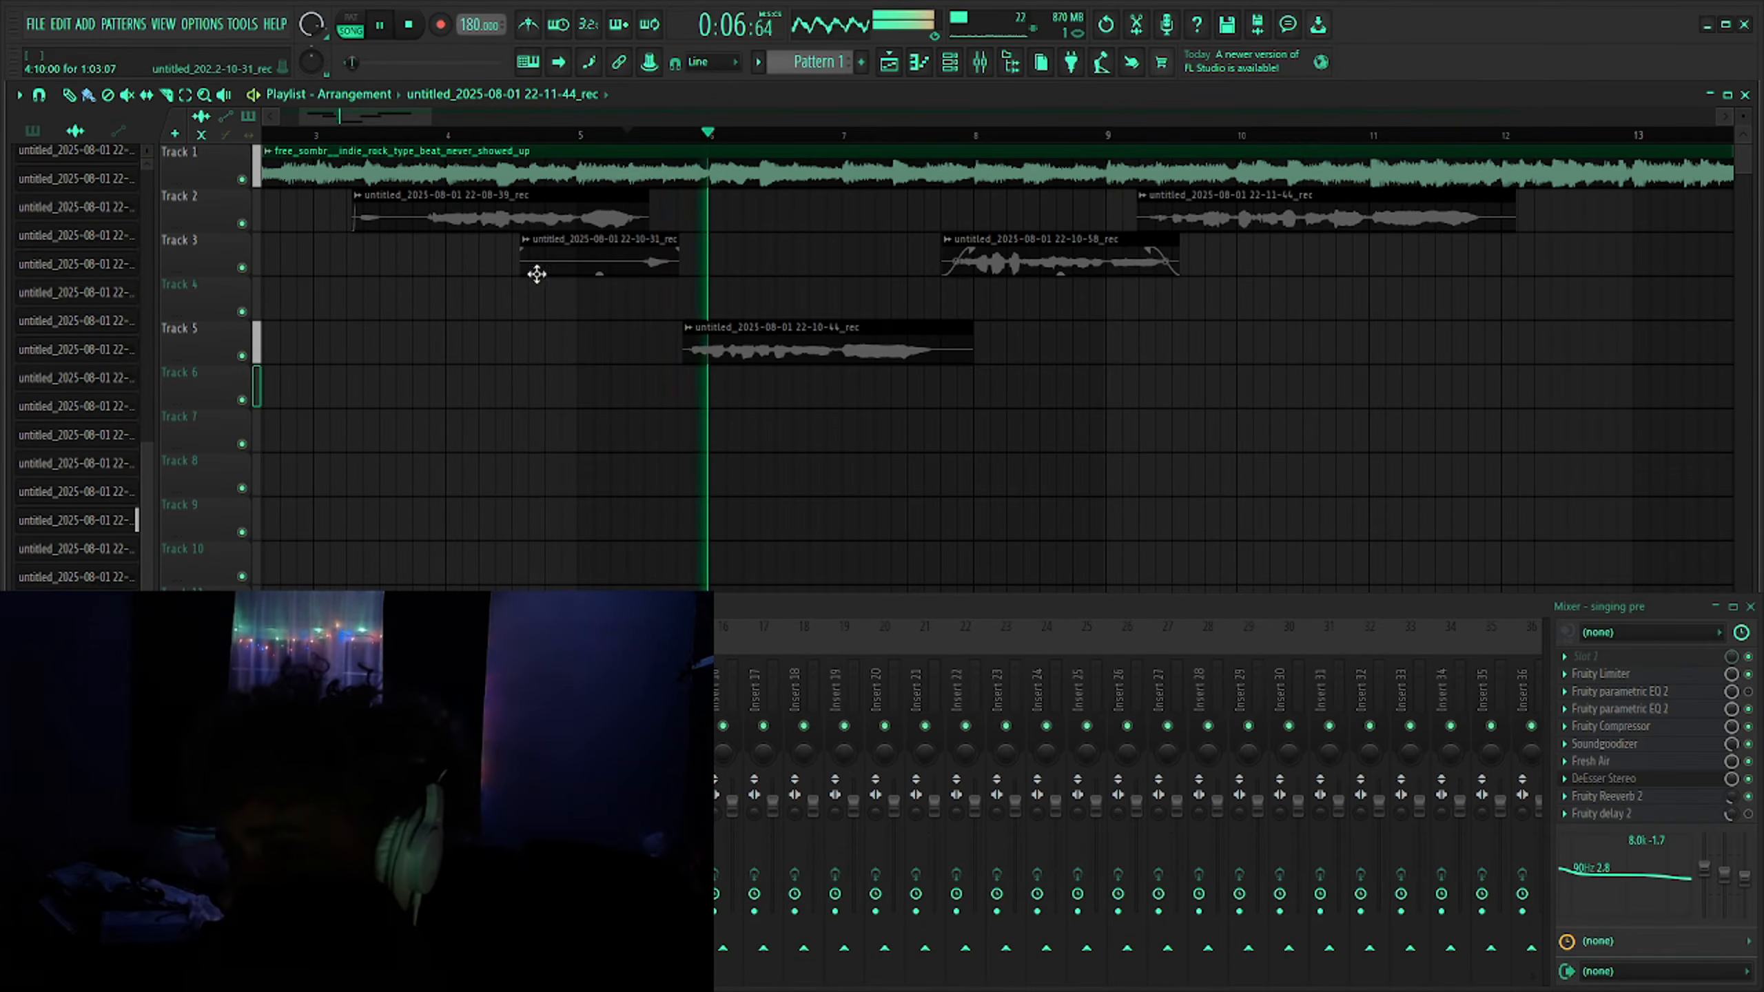
left_click_drag(522, 276, 663, 250)
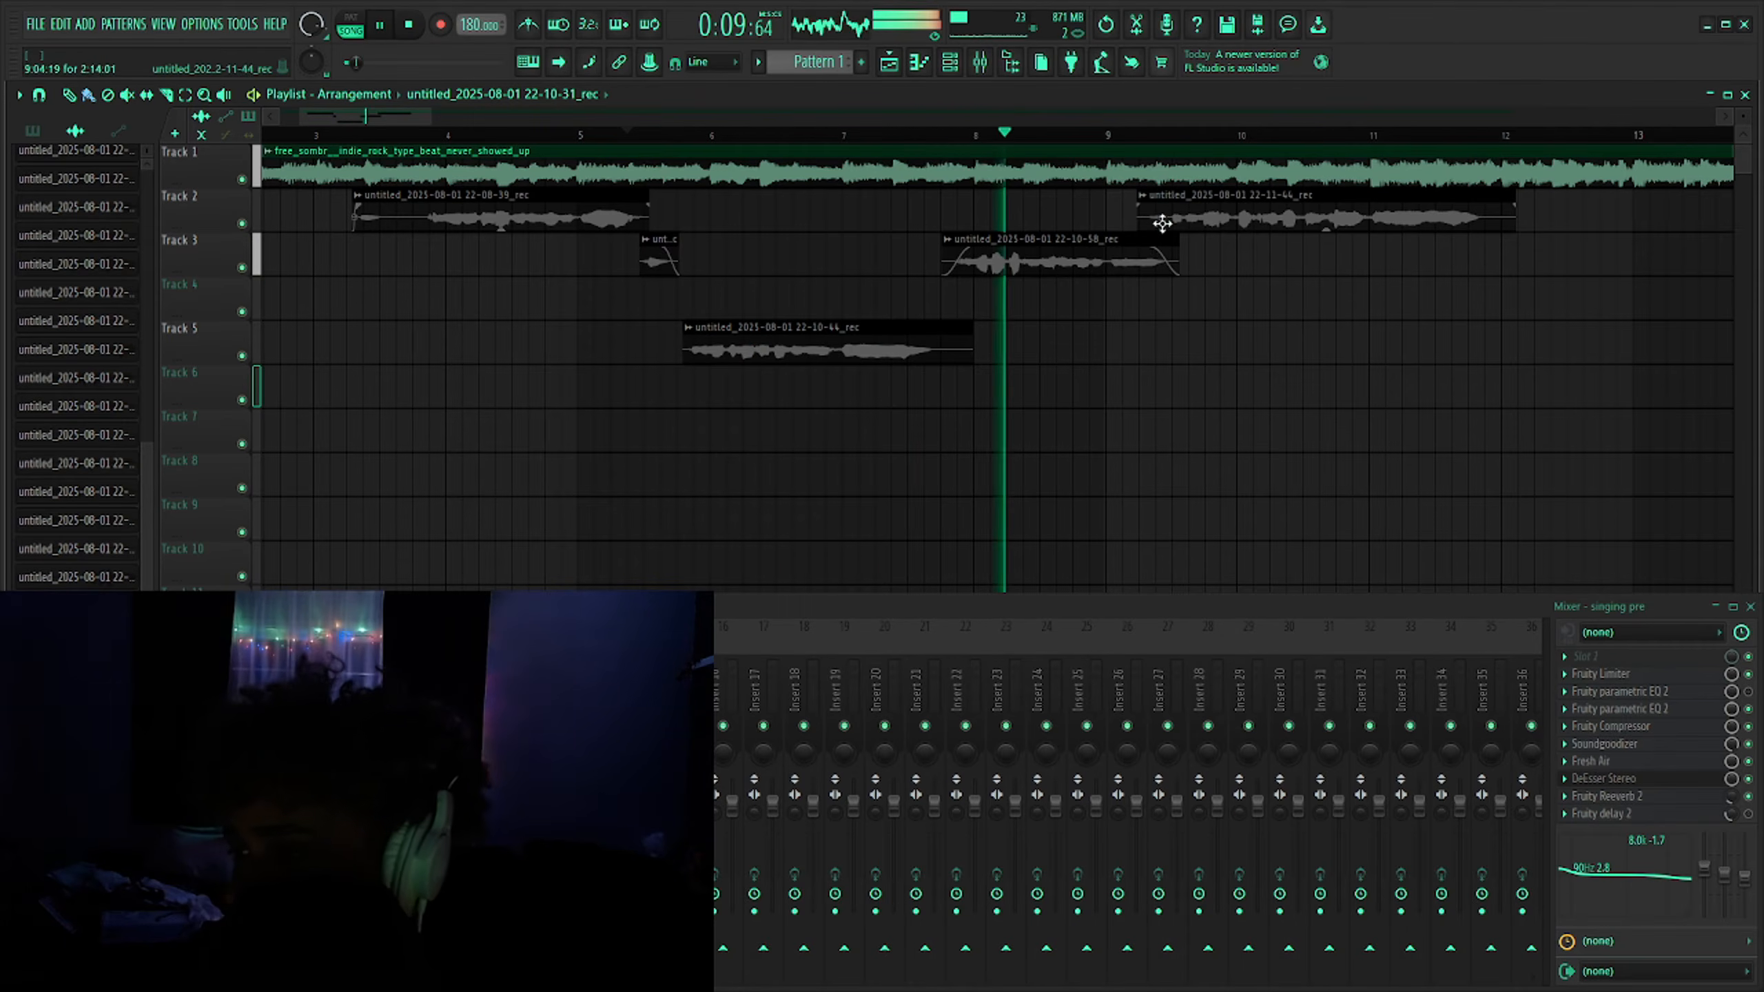
left_click_drag(1142, 204, 1193, 208)
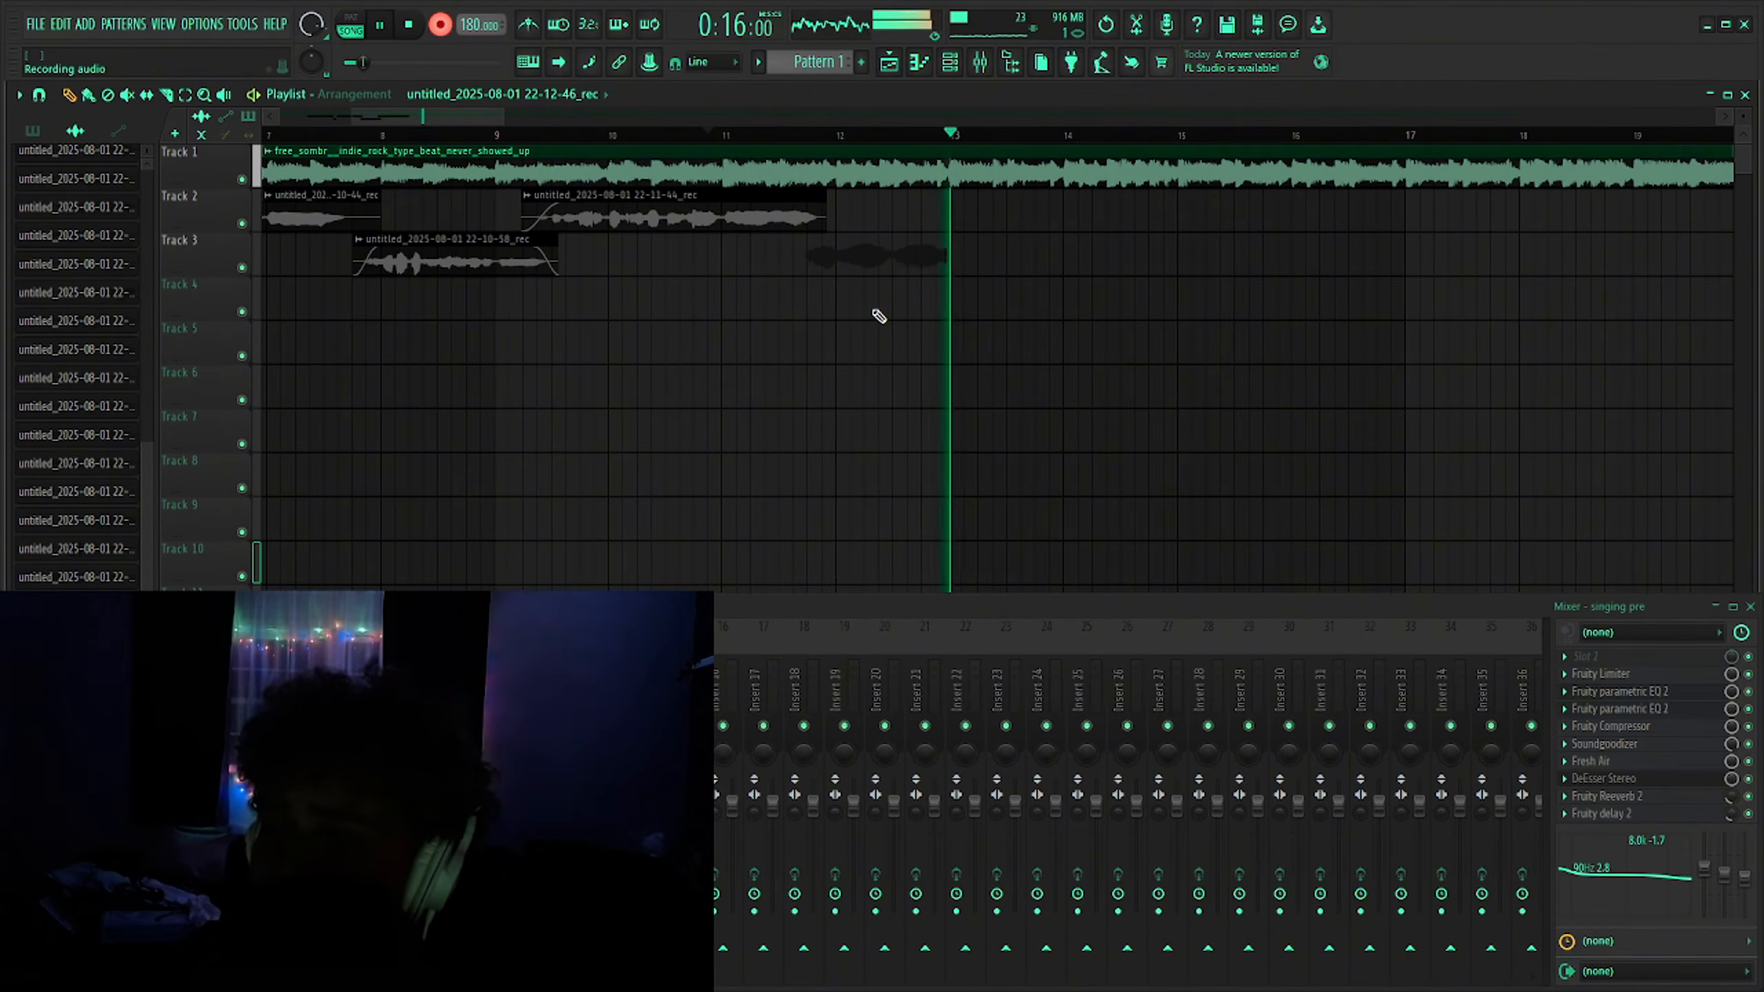
- Record a new vocal take onto Track 3 and trim its start and end
key("r")
double_click(836, 264)
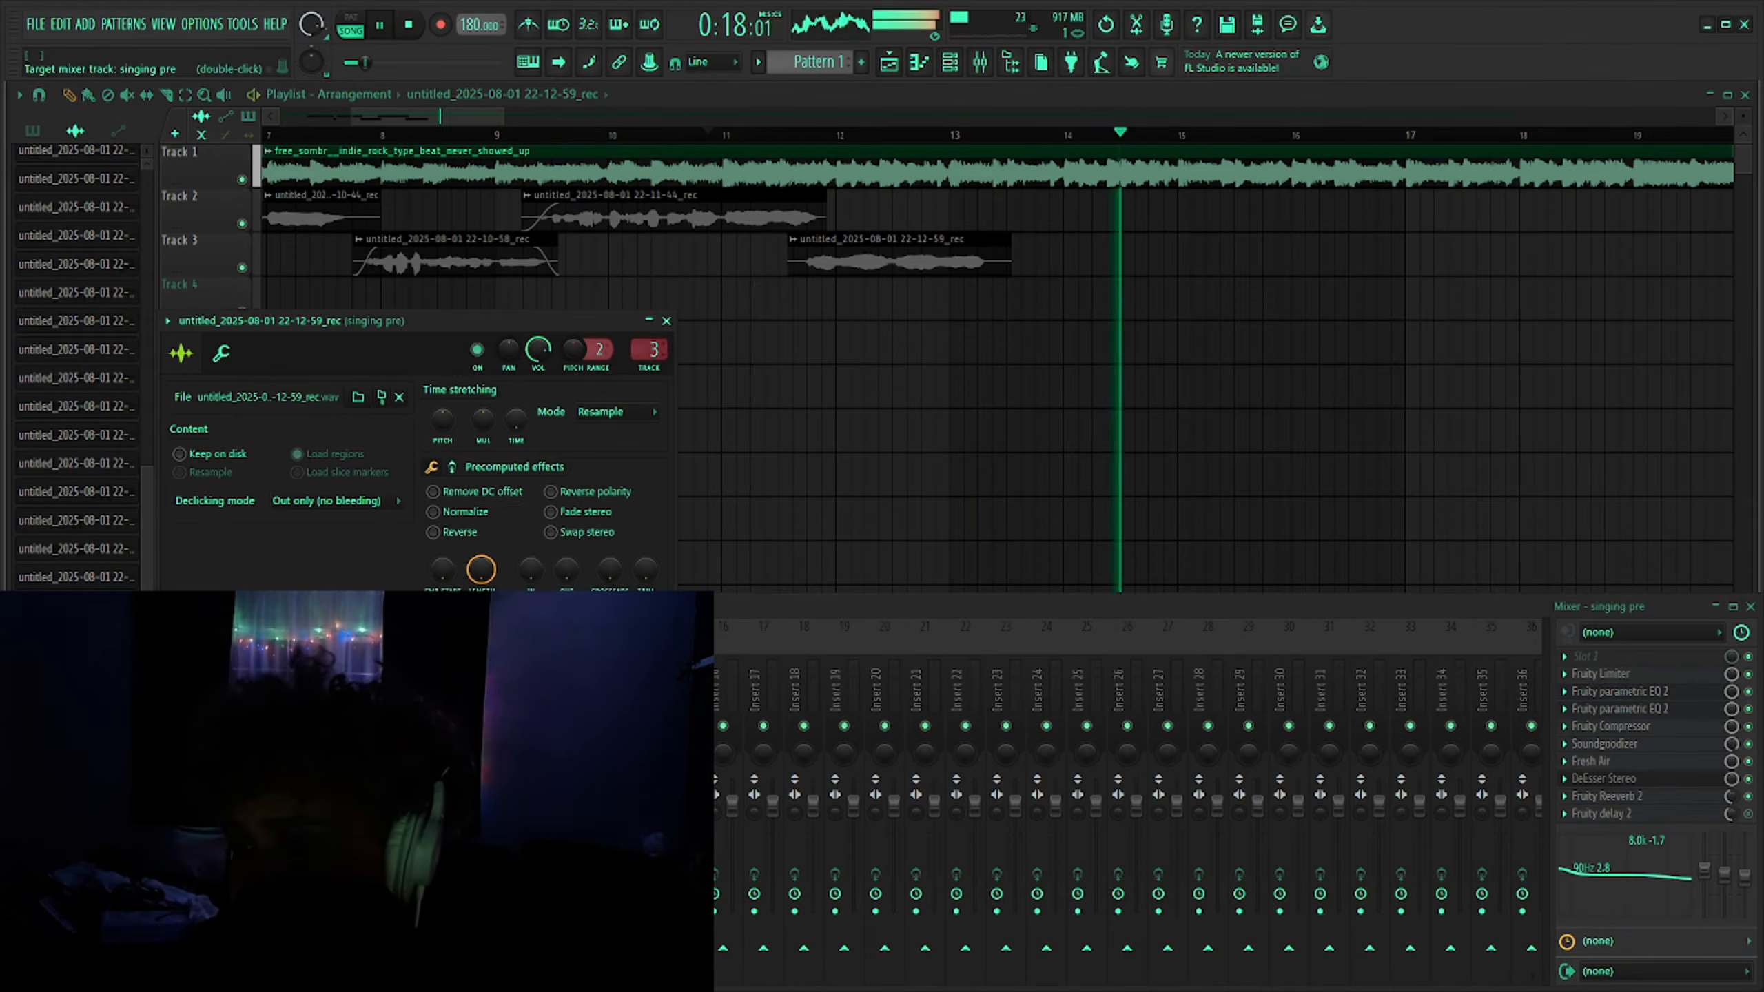
left_click(845, 134)
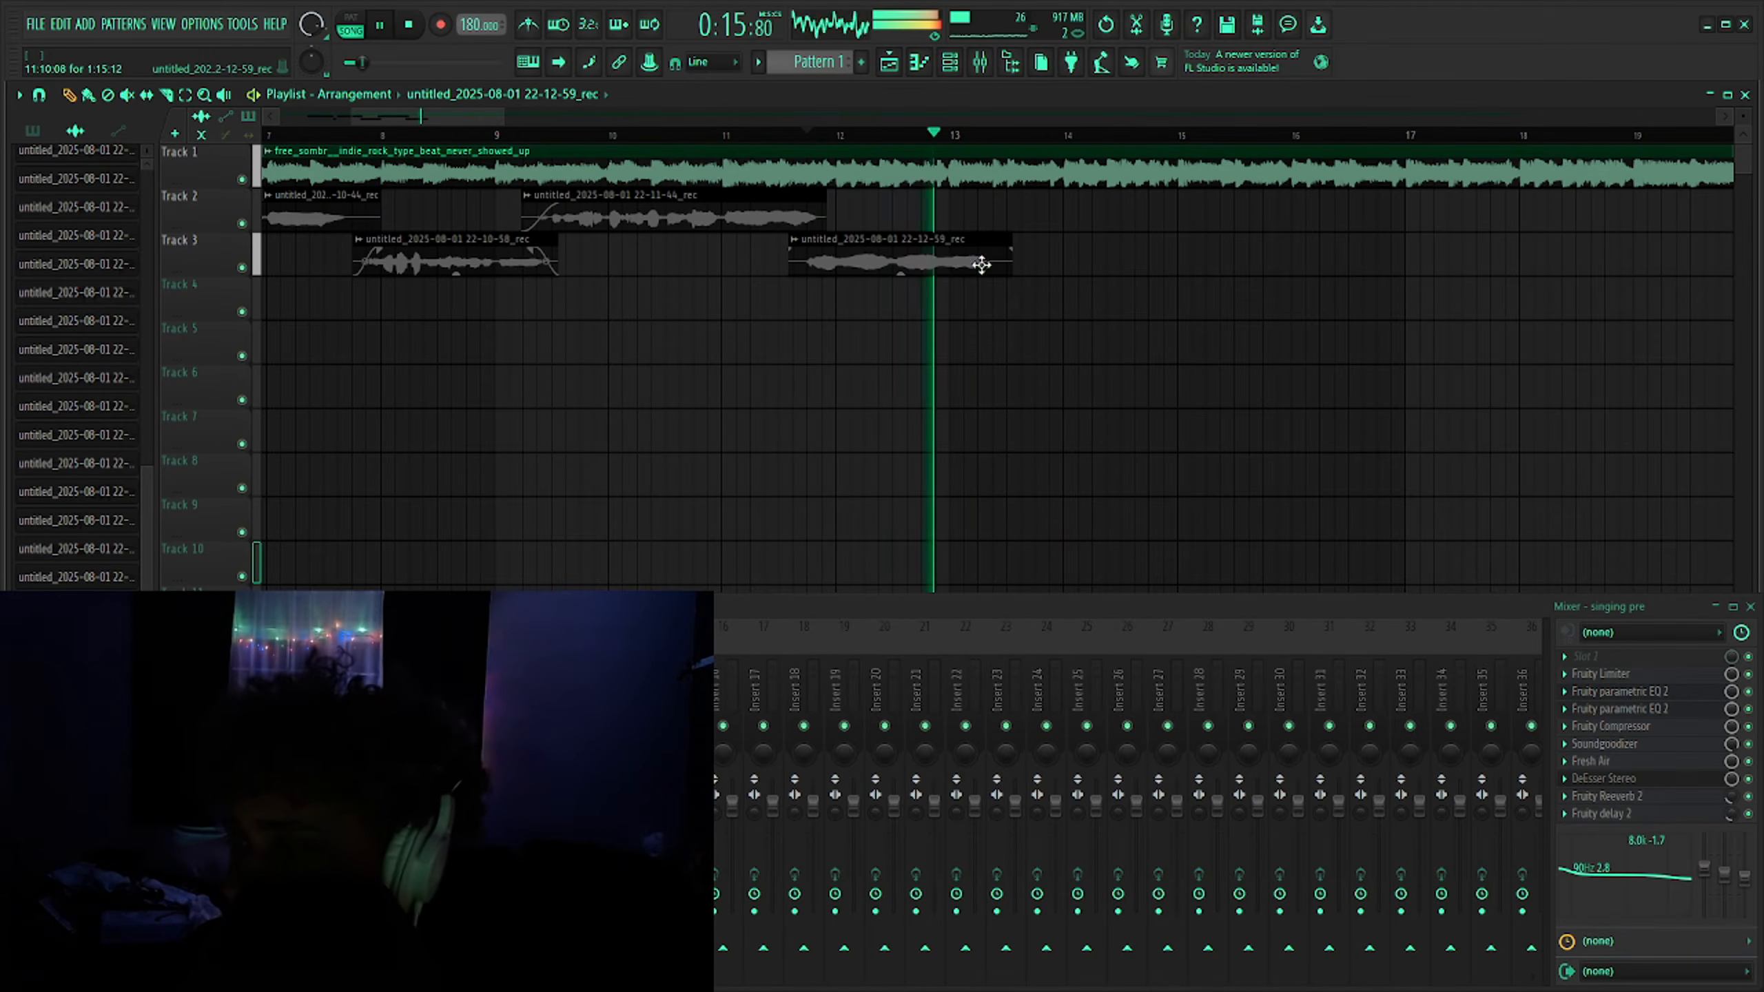
left_click_drag(1011, 268, 994, 327)
left_click_drag(791, 267, 800, 284)
- Play back the arrangement with the new take, then stop playback
key("space")
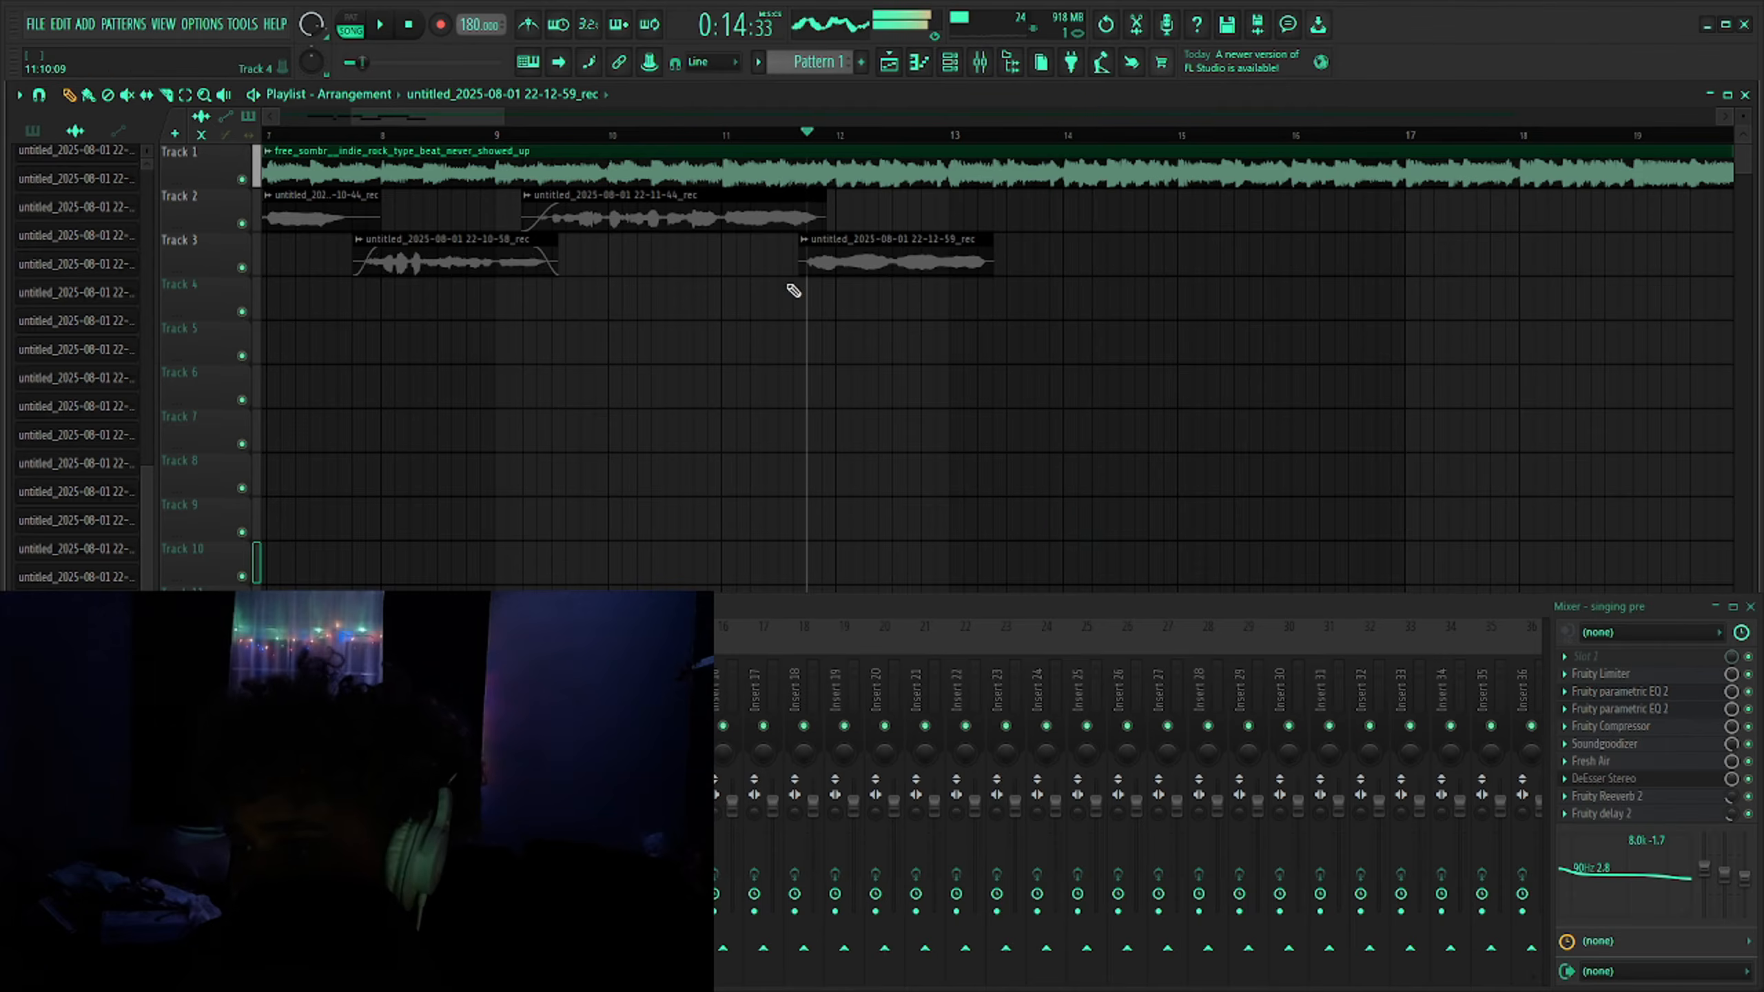
scroll(653, 302, "down", 3)
left_click(409, 25)
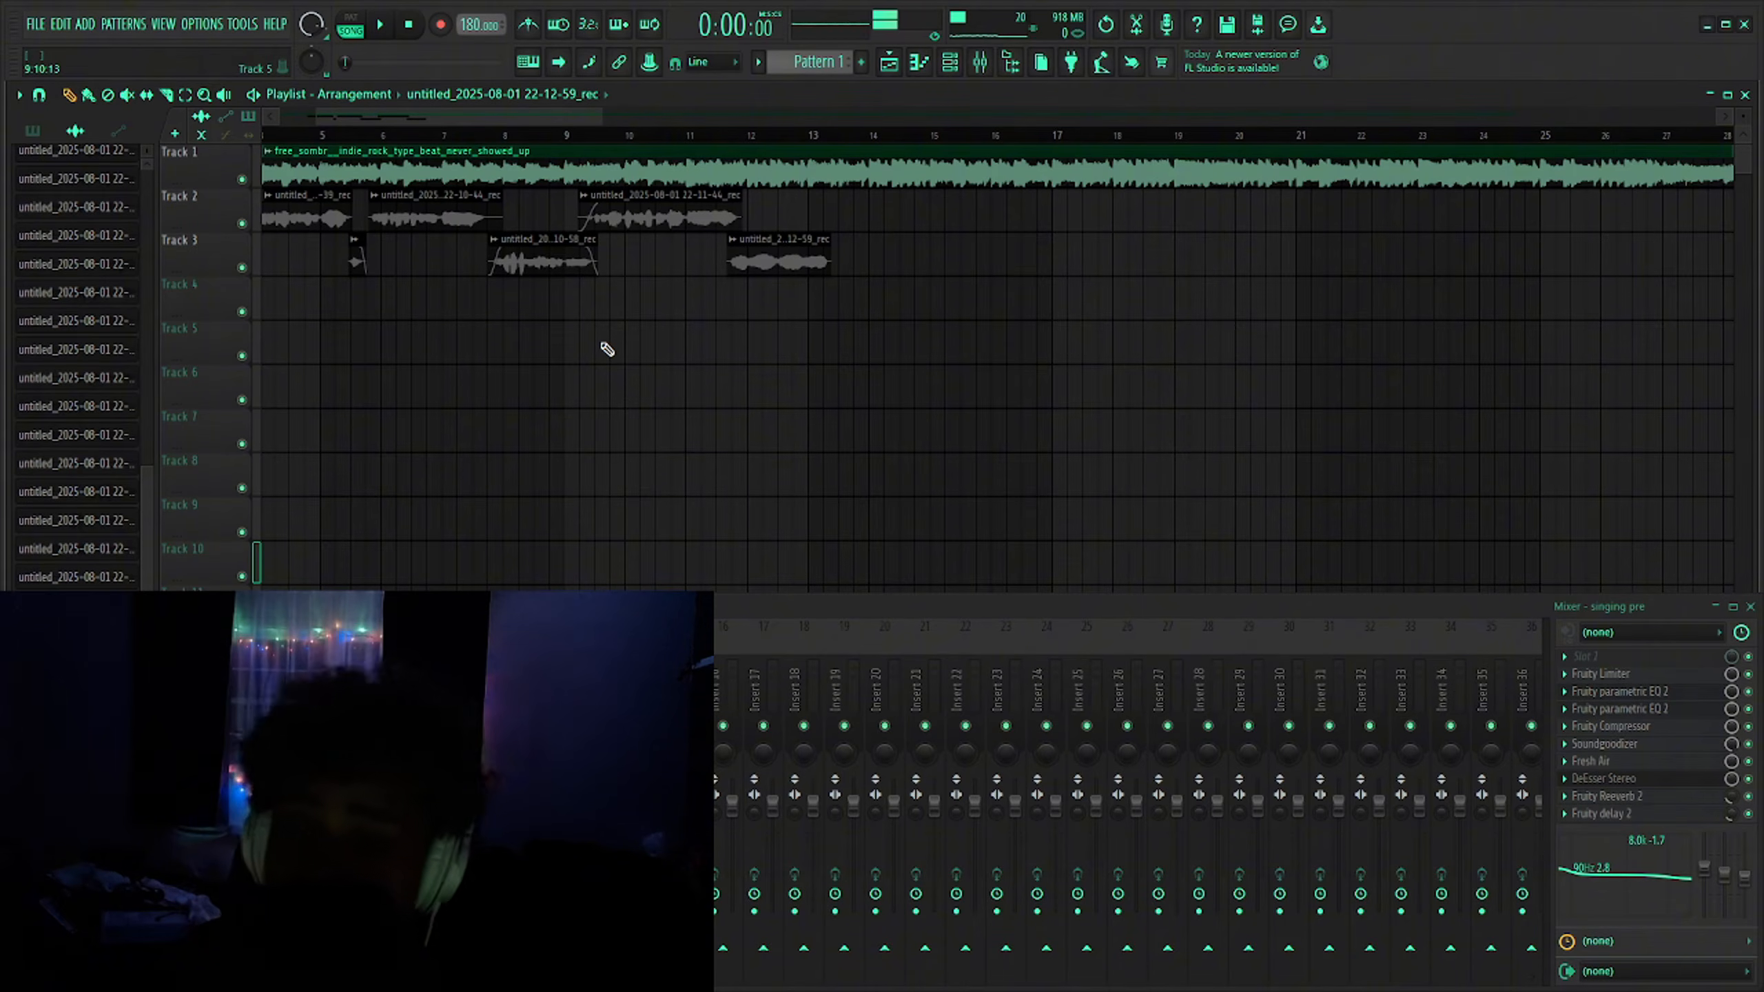
right_click(219, 684)
mouse_move(243, 555)
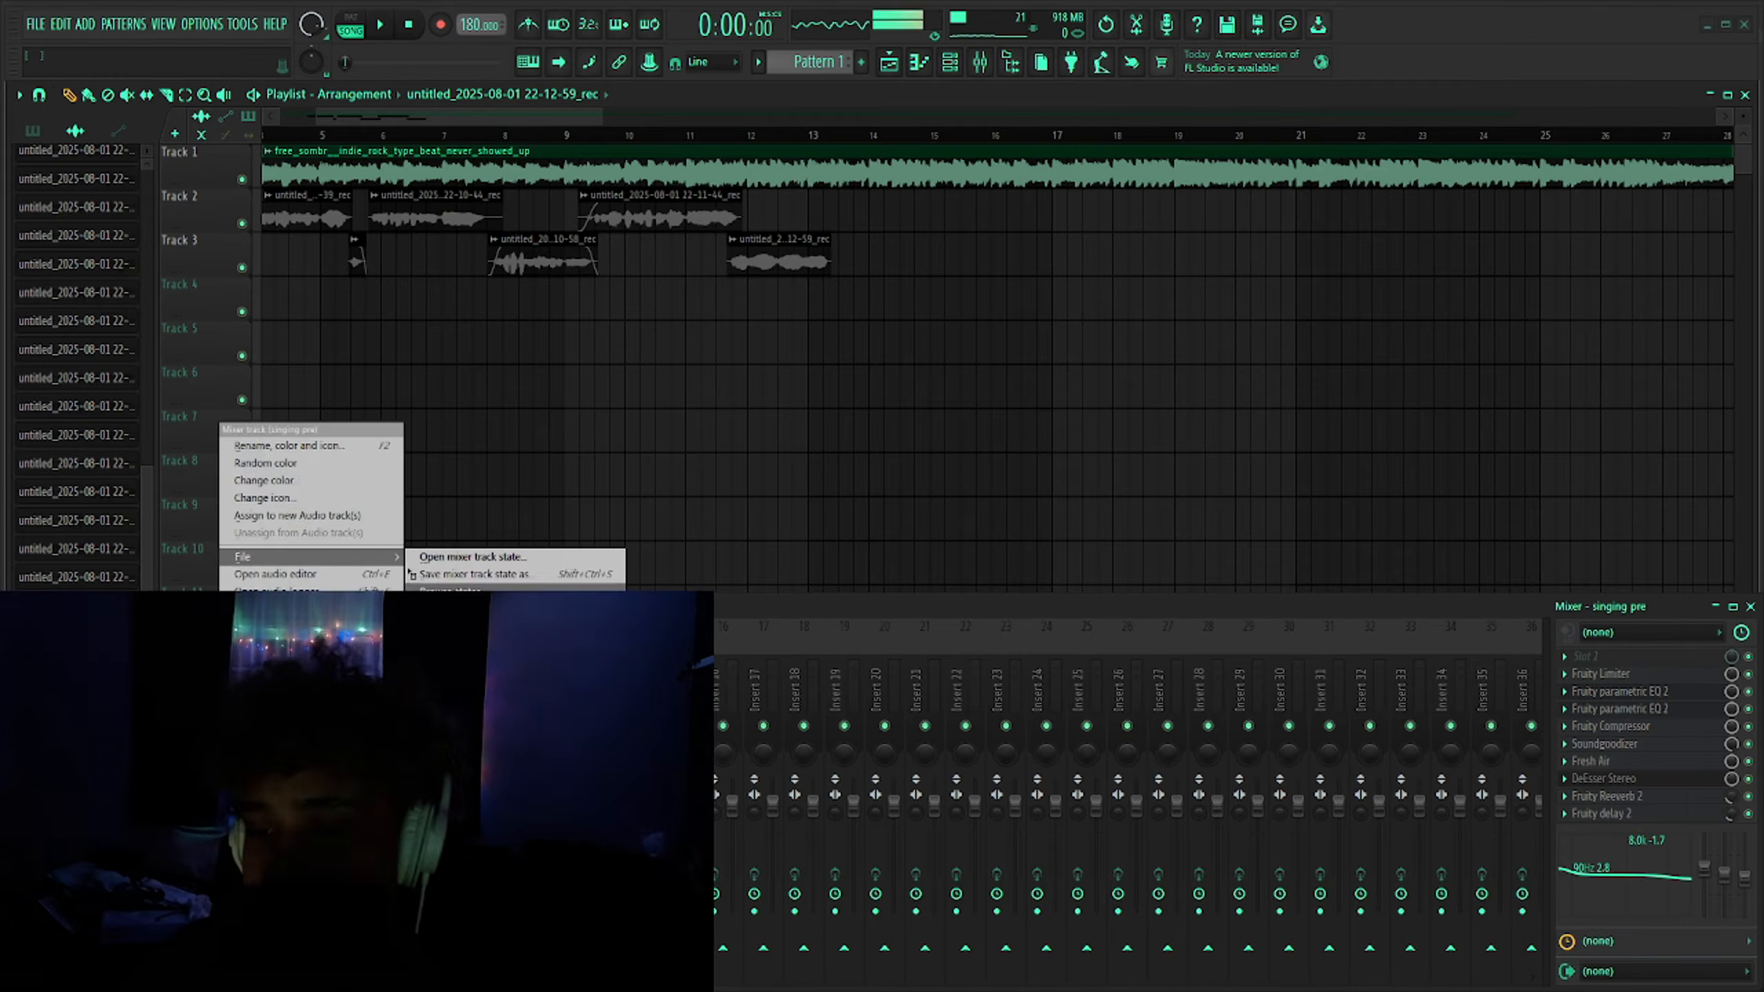
left_click_drag(493, 576, 233, 685)
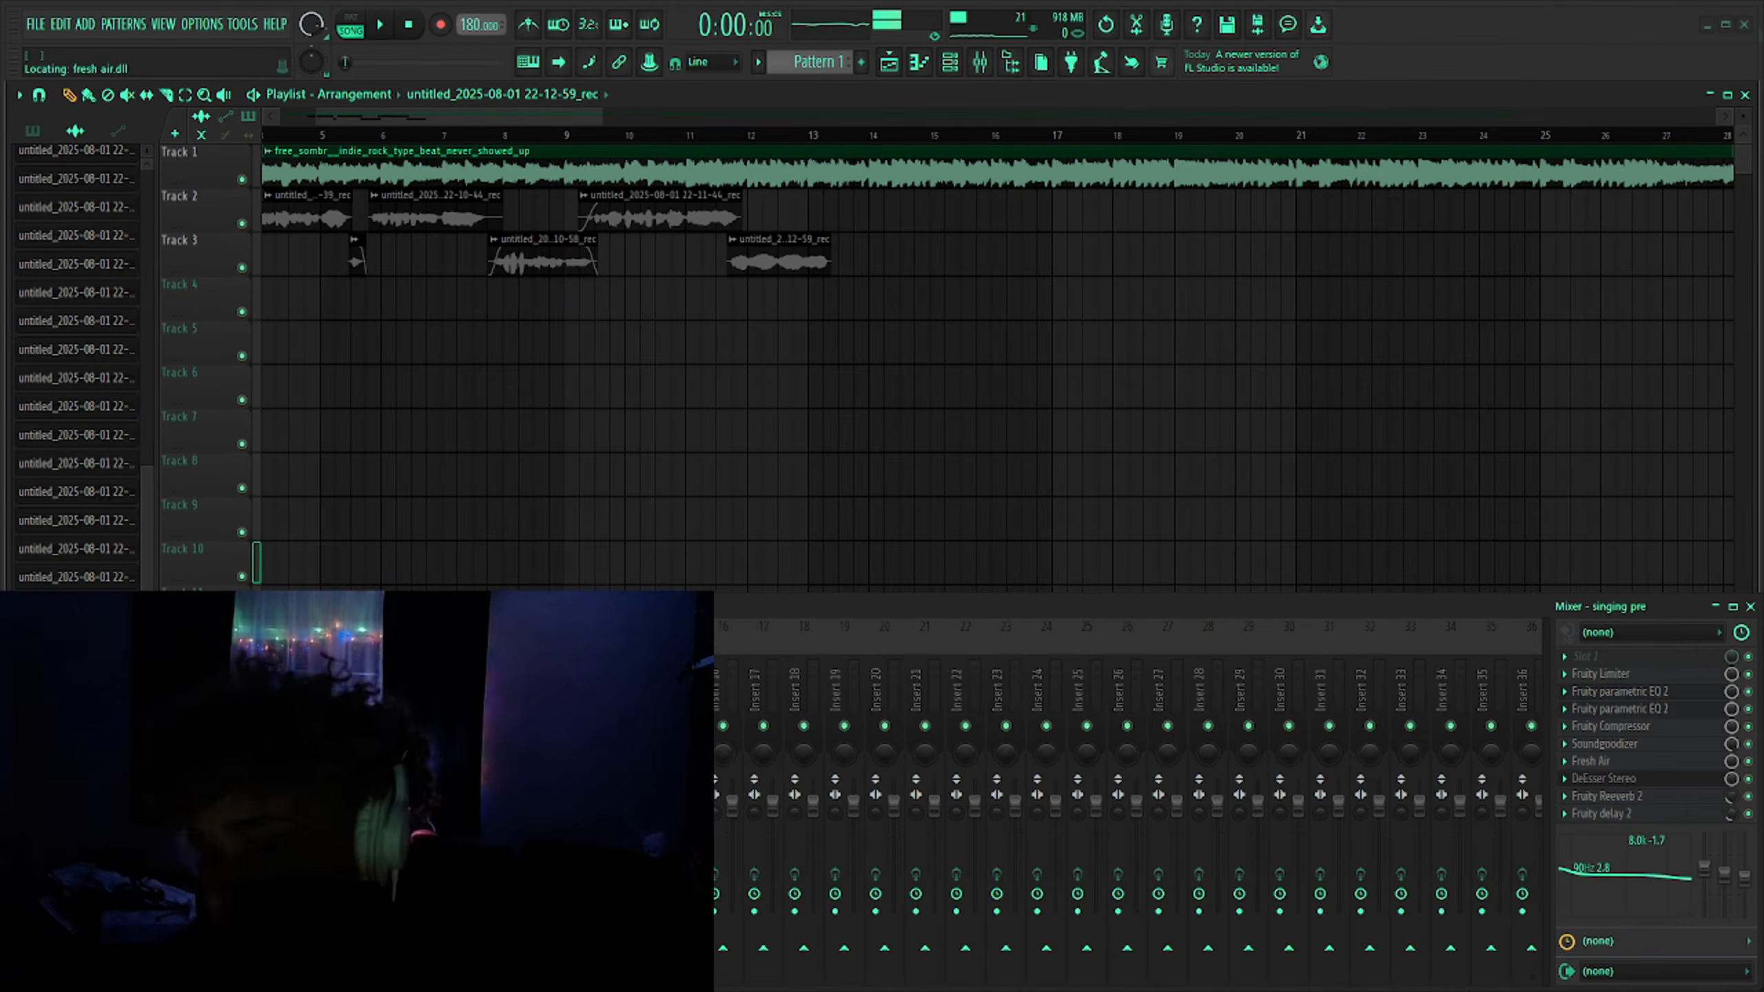
left_click(1081, 554)
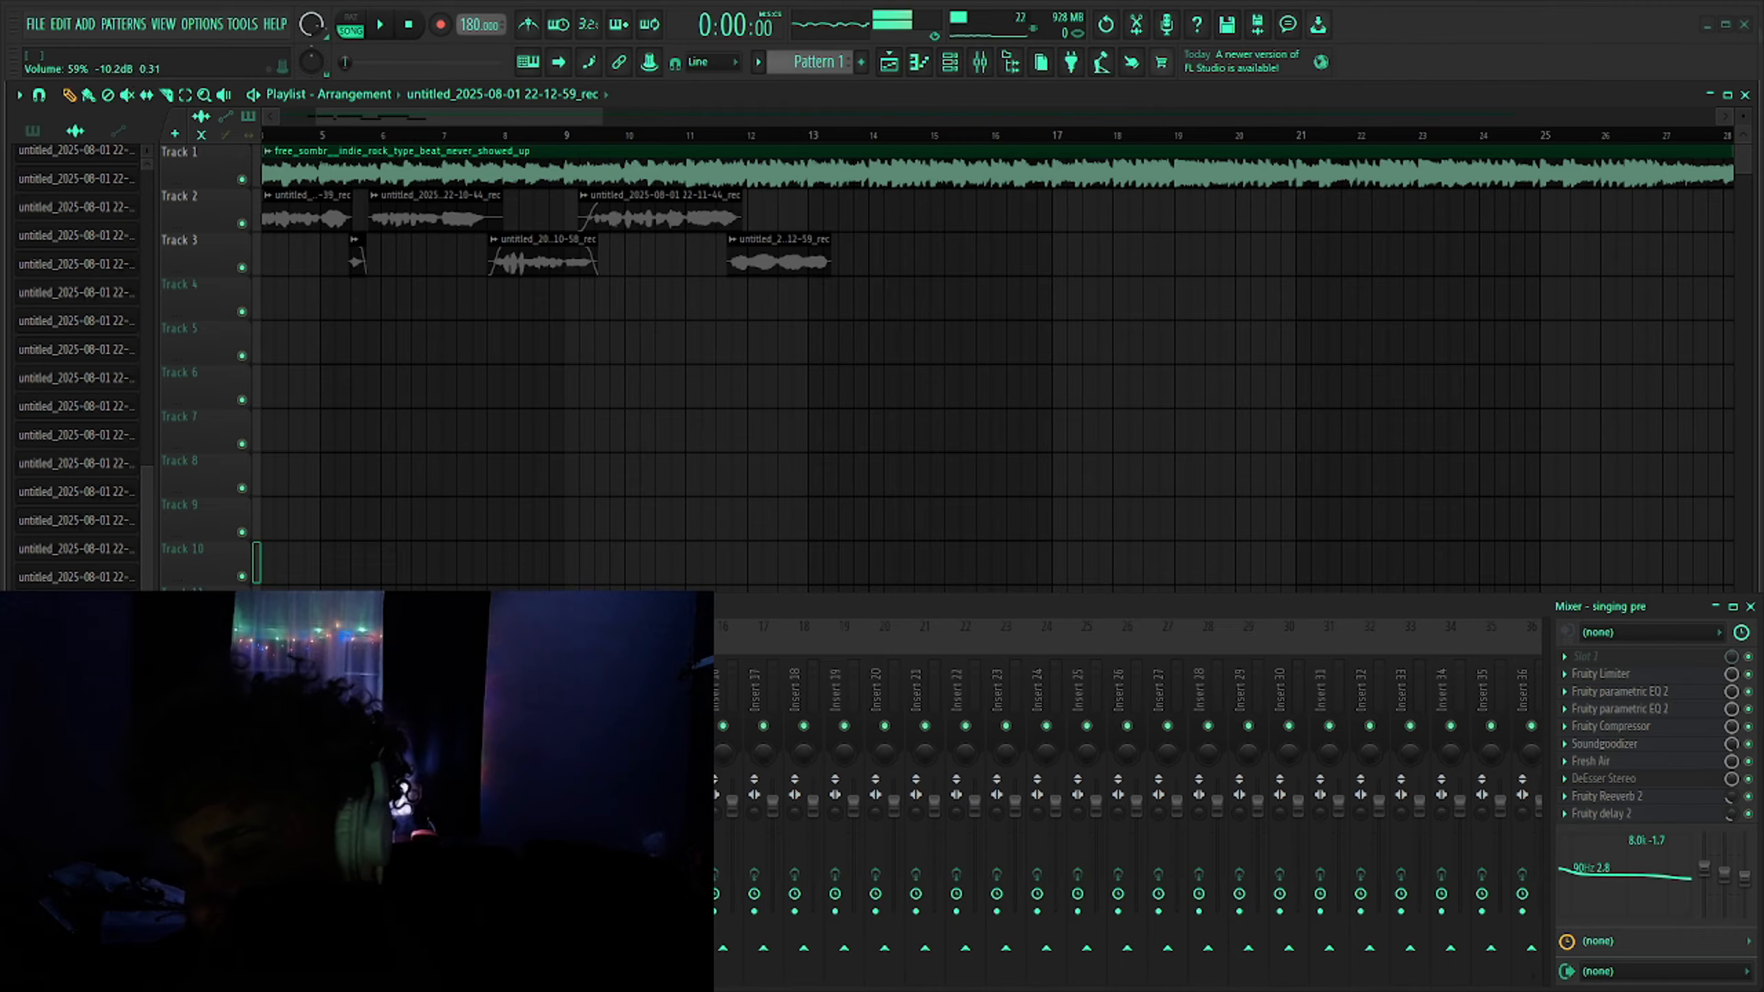
- Save the singing pre mixer track's state
right_click(258, 684)
mouse_move(426, 558)
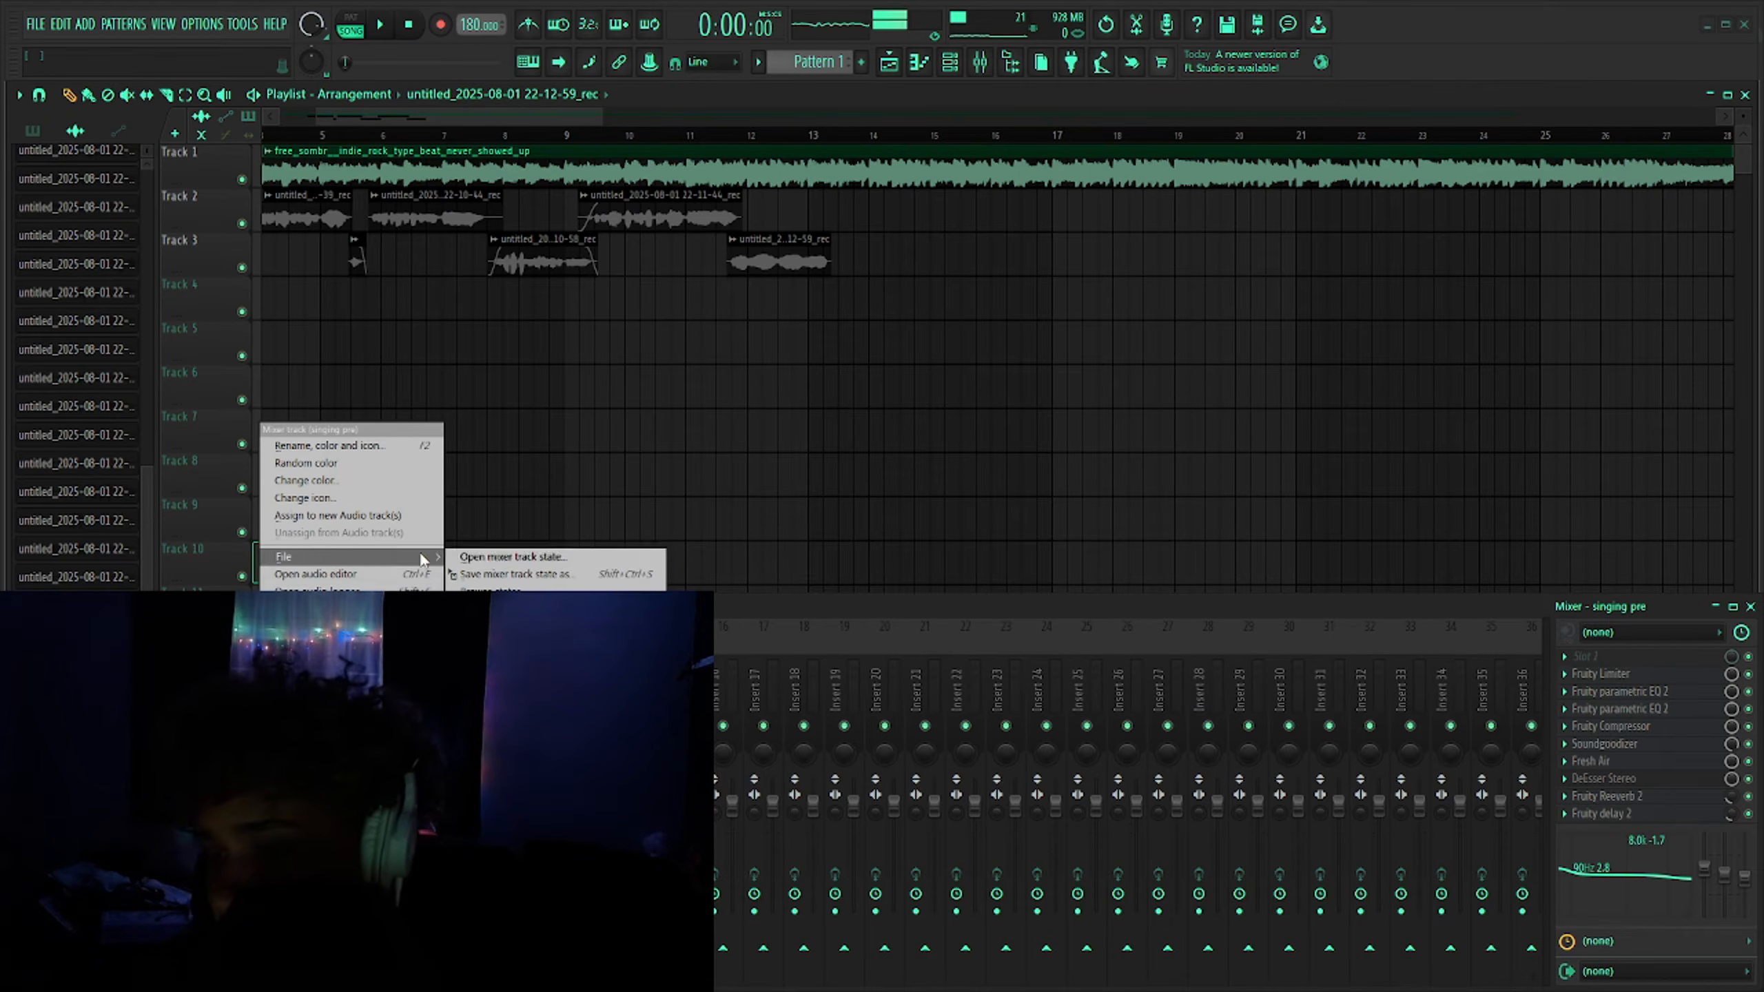
left_click(497, 577)
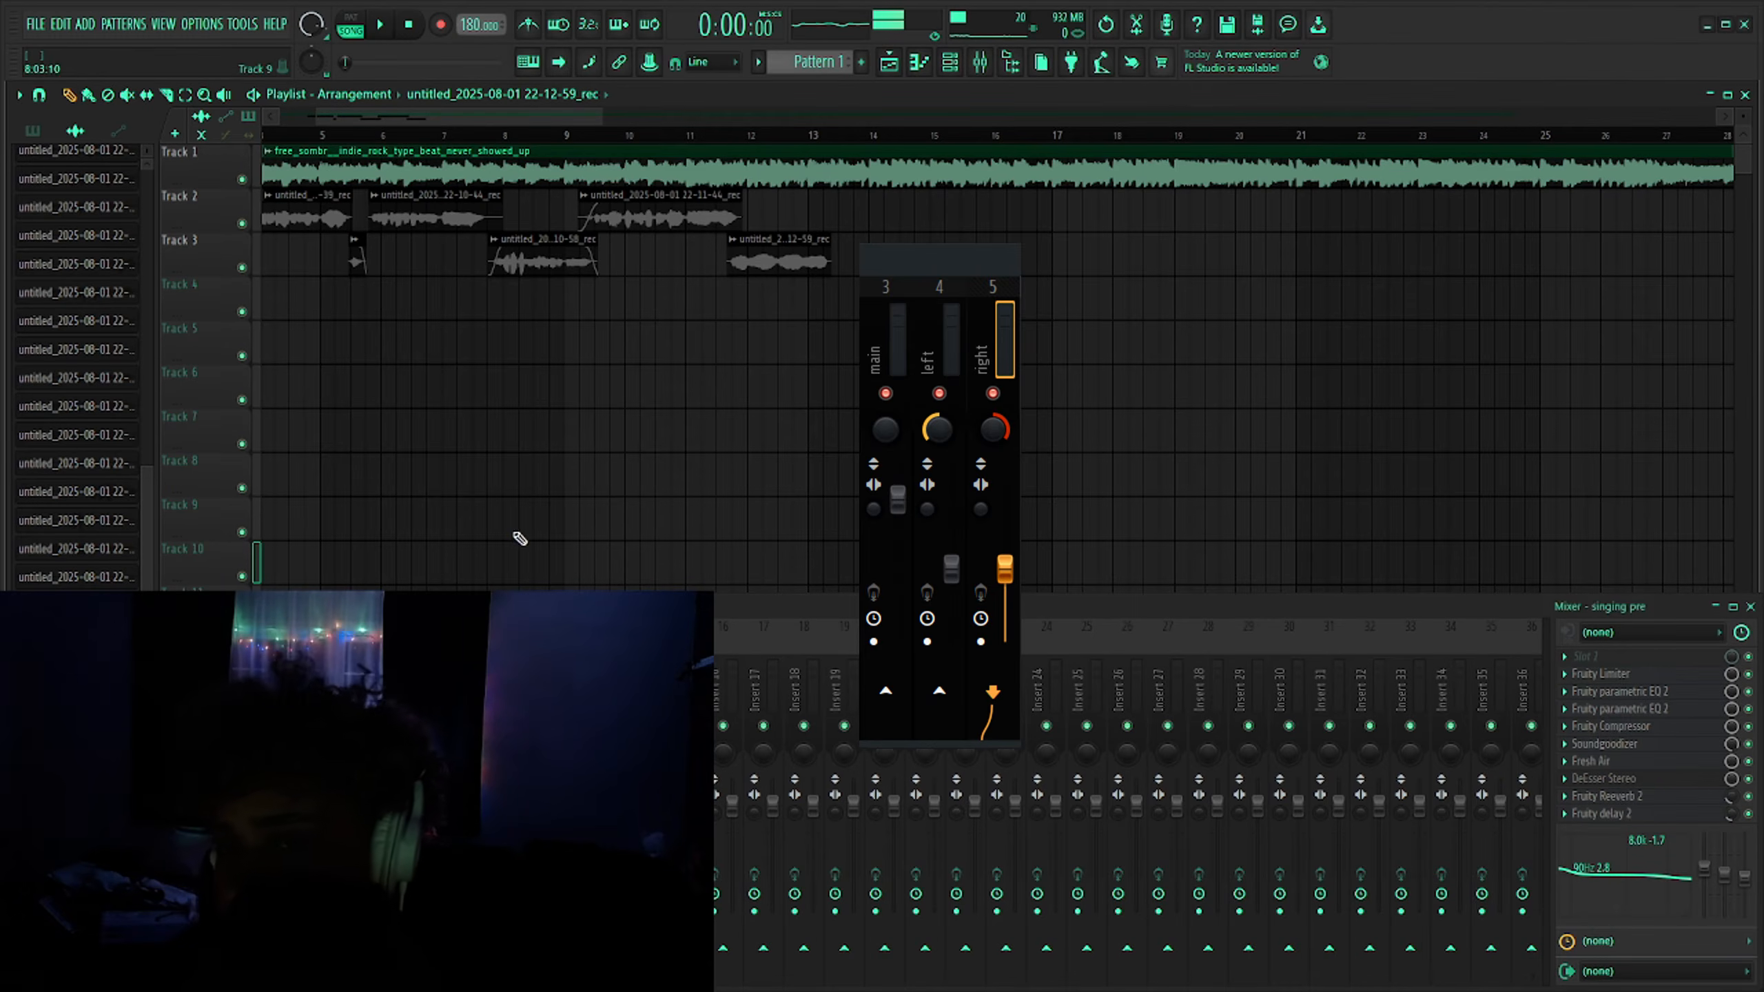
- Trim the end of the second take on Track 2 slightly shorter
scroll(538, 445, "down", 2)
scroll(479, 424, "down", 5)
scroll(366, 284, "up", 8)
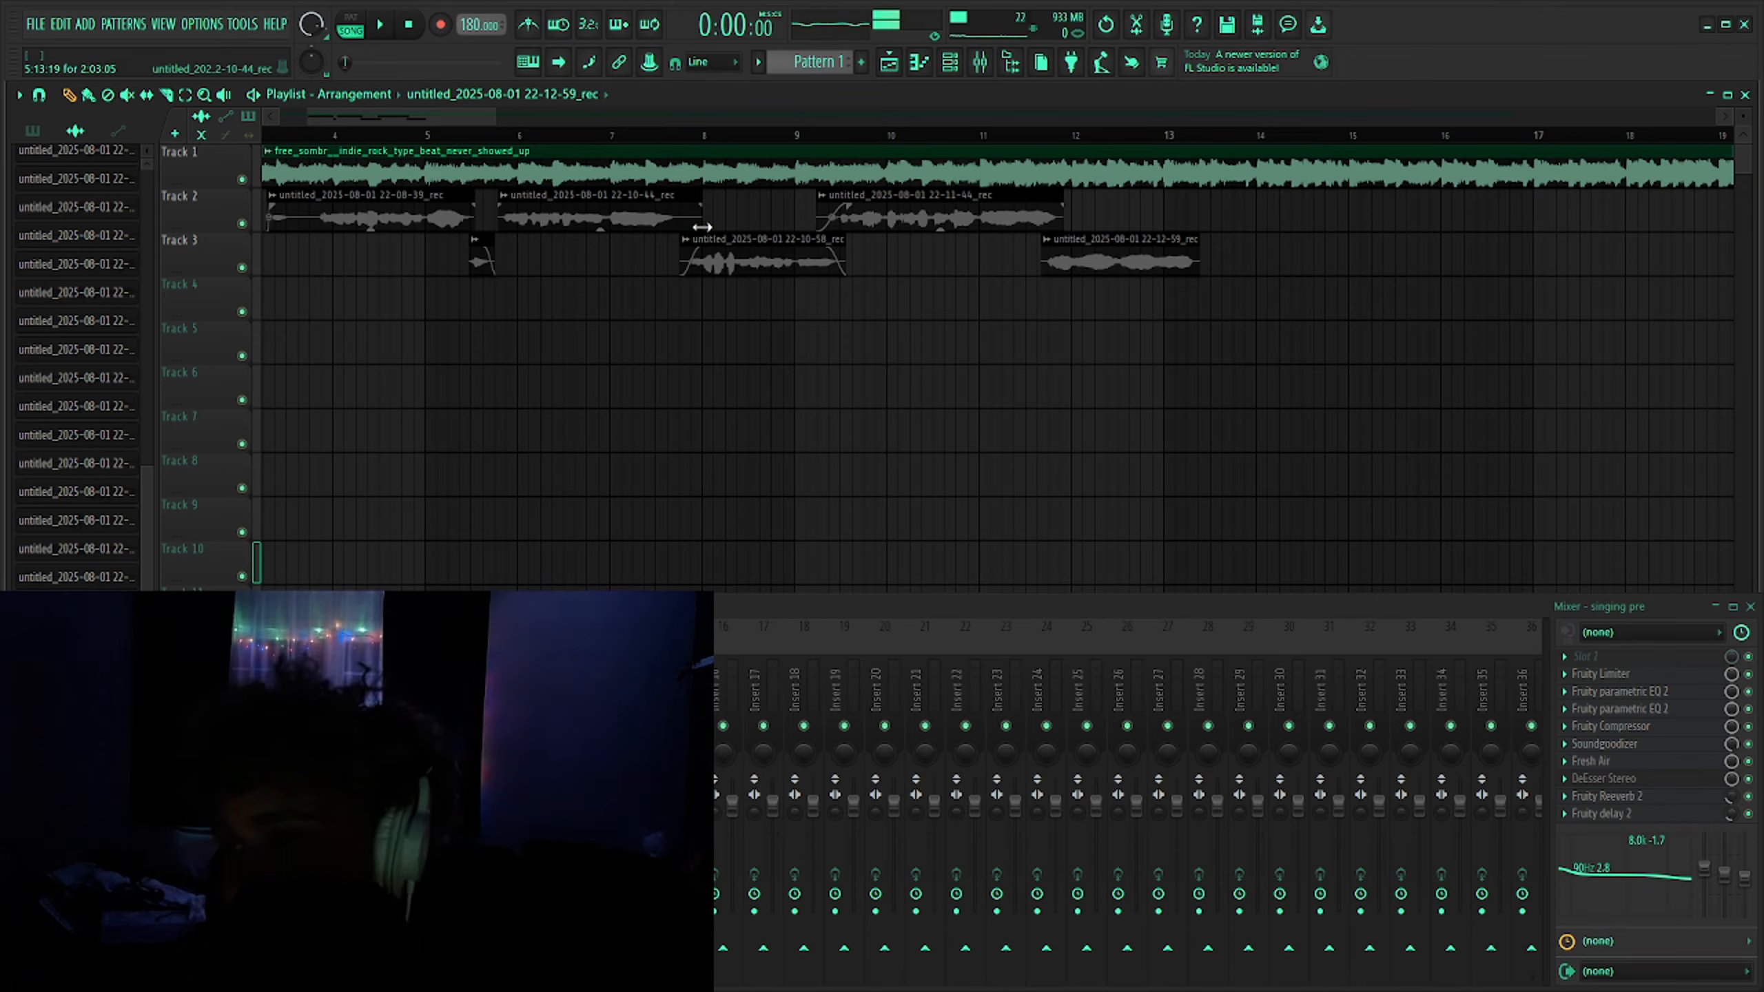
left_click_drag(702, 227, 662, 208)
- Play back the arrangement from around bar 3 to review the vocals, then stop playback
scroll(444, 243, "down", 3)
scroll(341, 257, "up", 5)
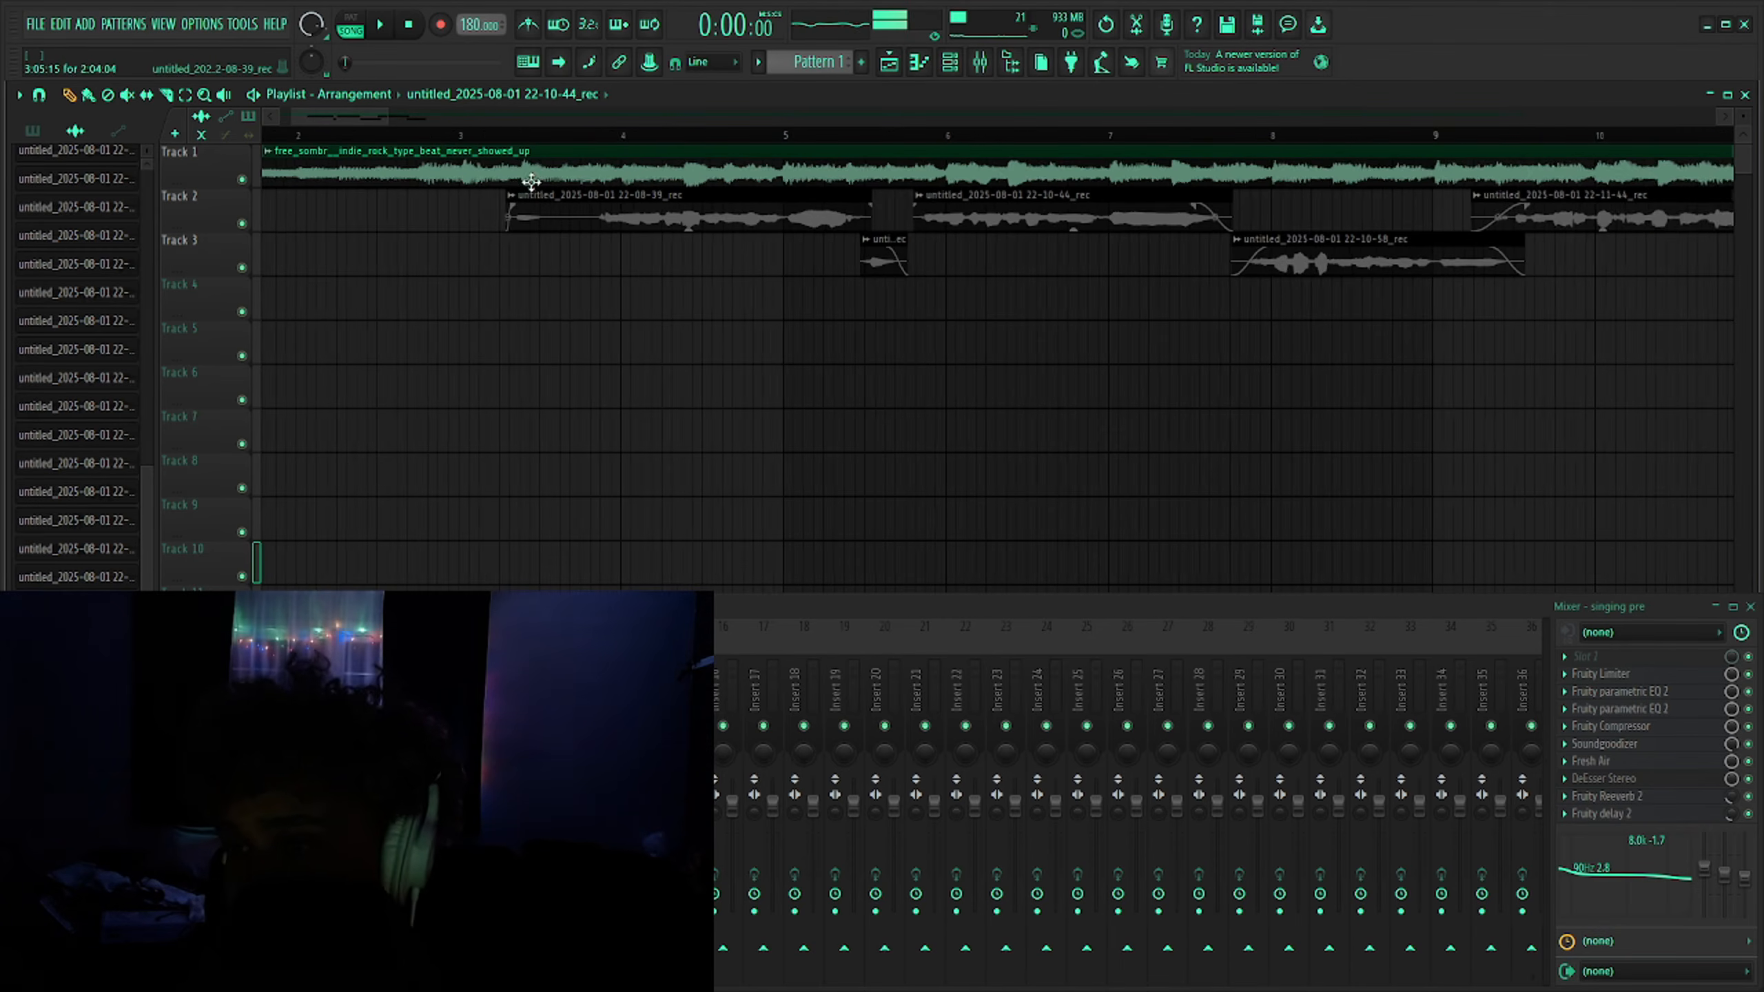
left_click(477, 135)
scroll(422, 315, "down", 5)
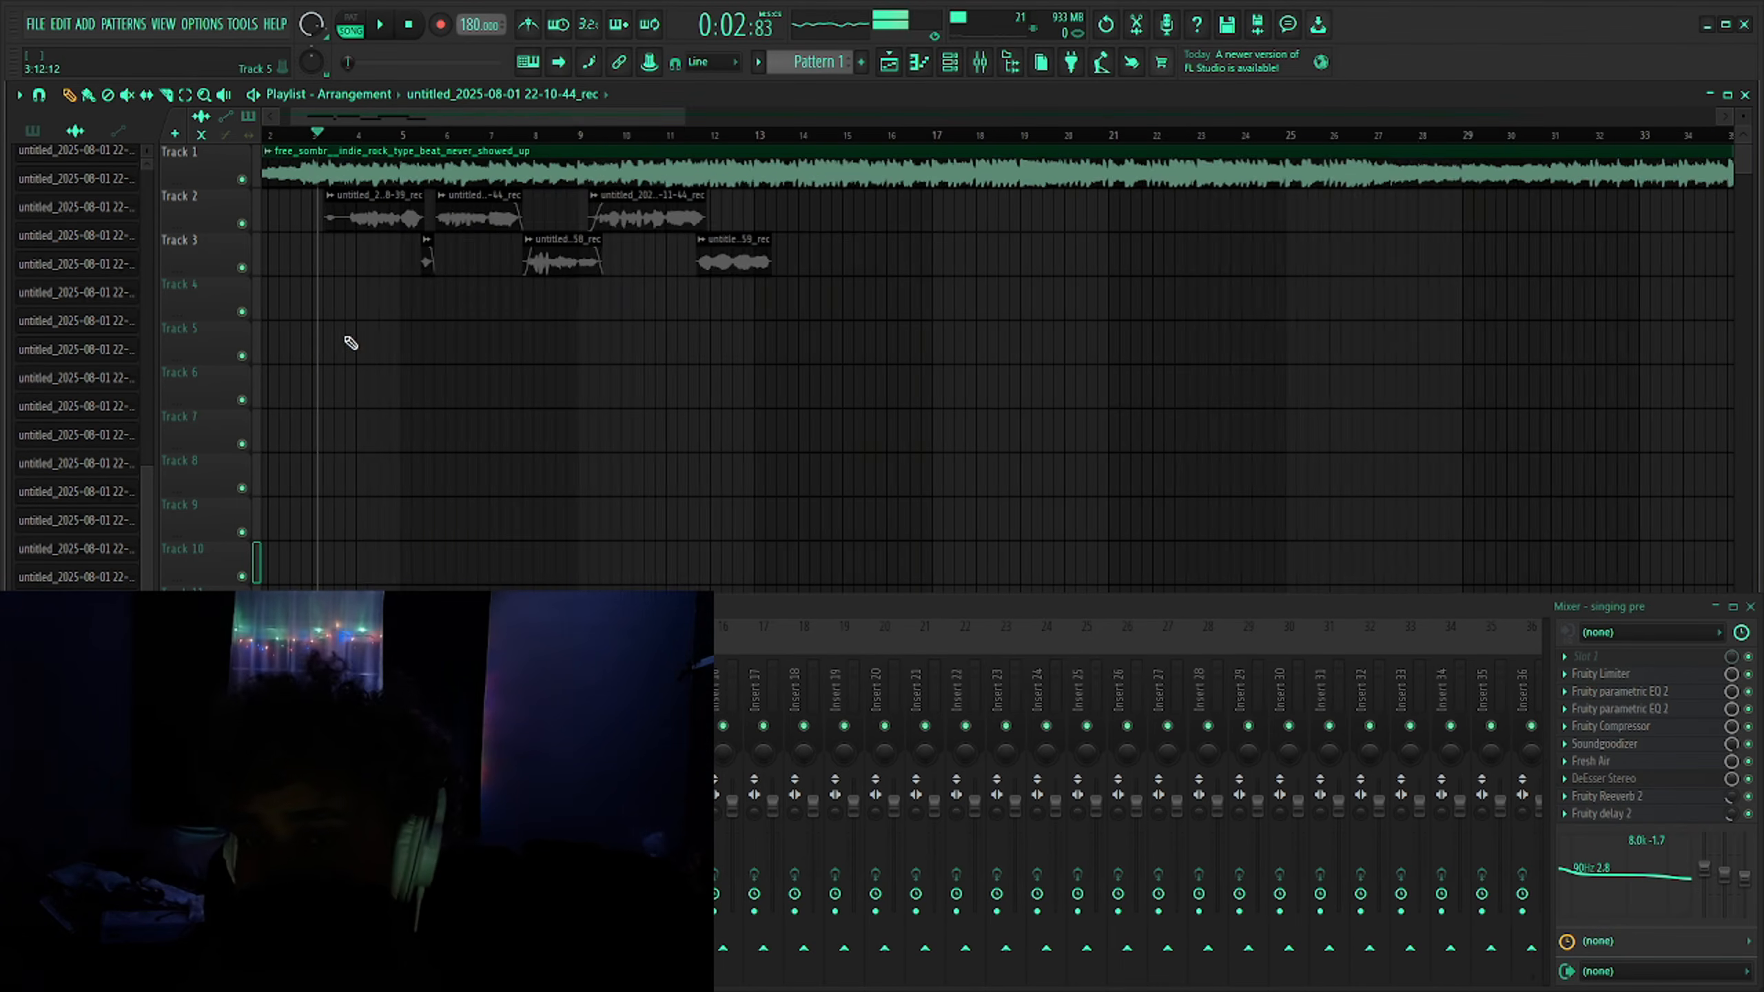
scroll(351, 343, "up", 5)
key("space")
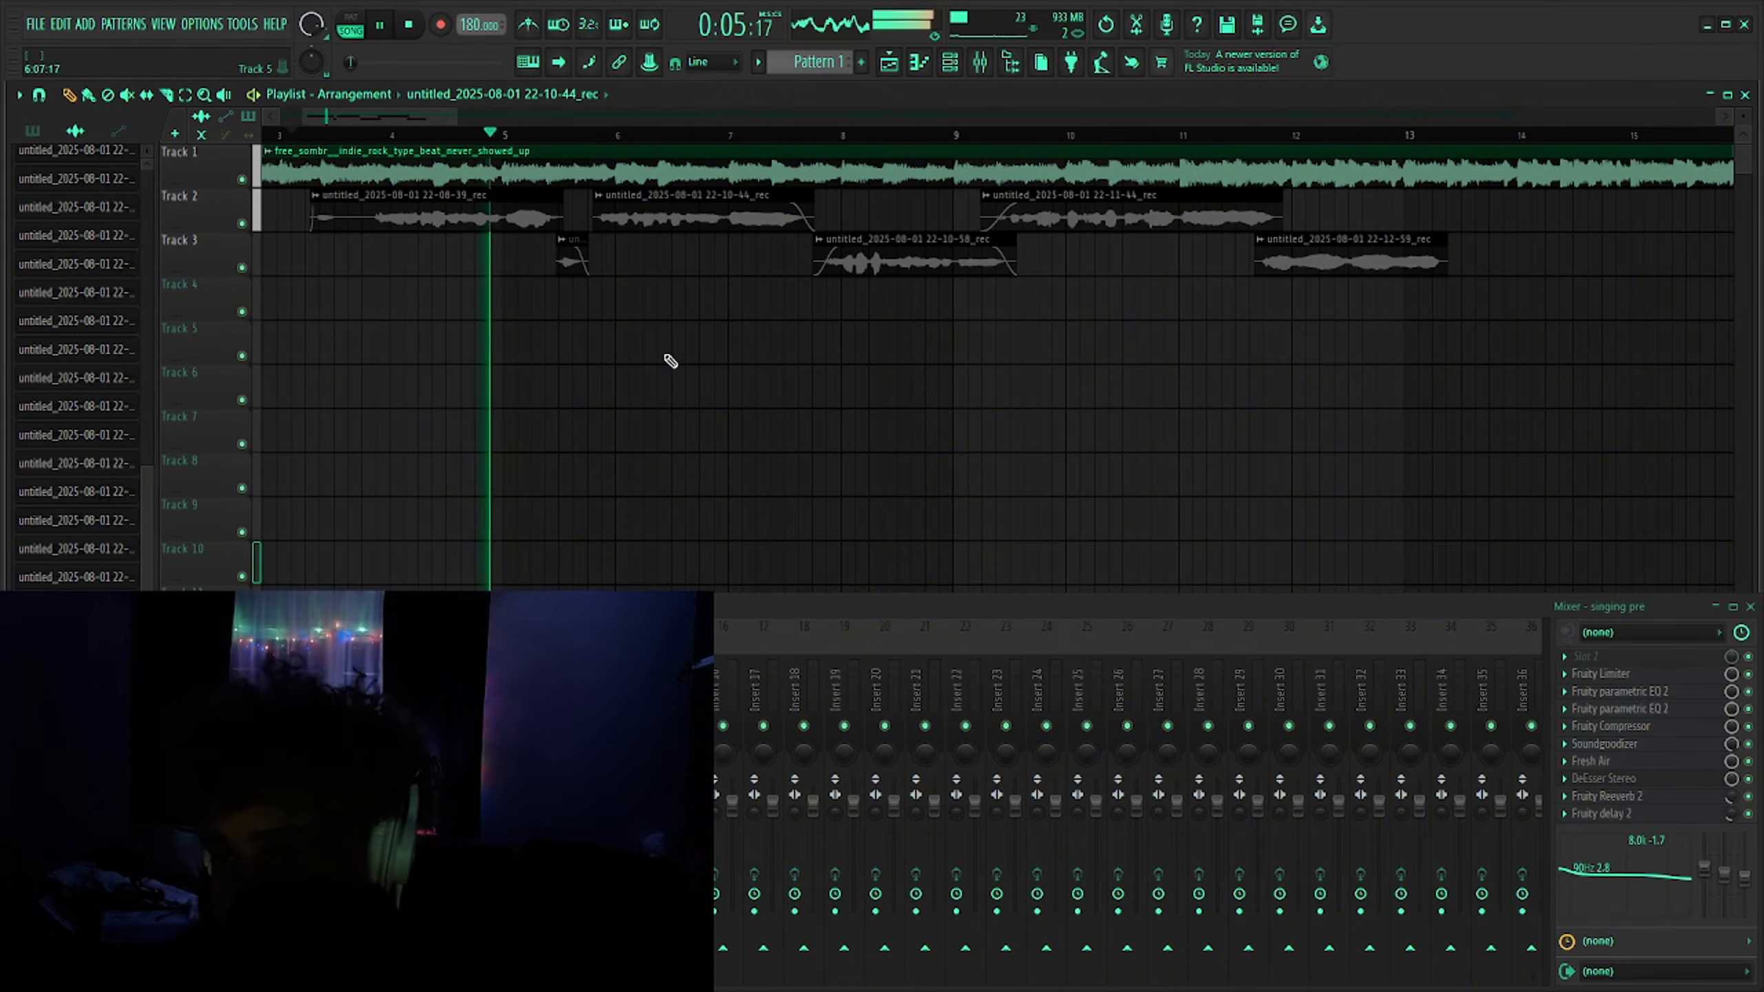
key("space")
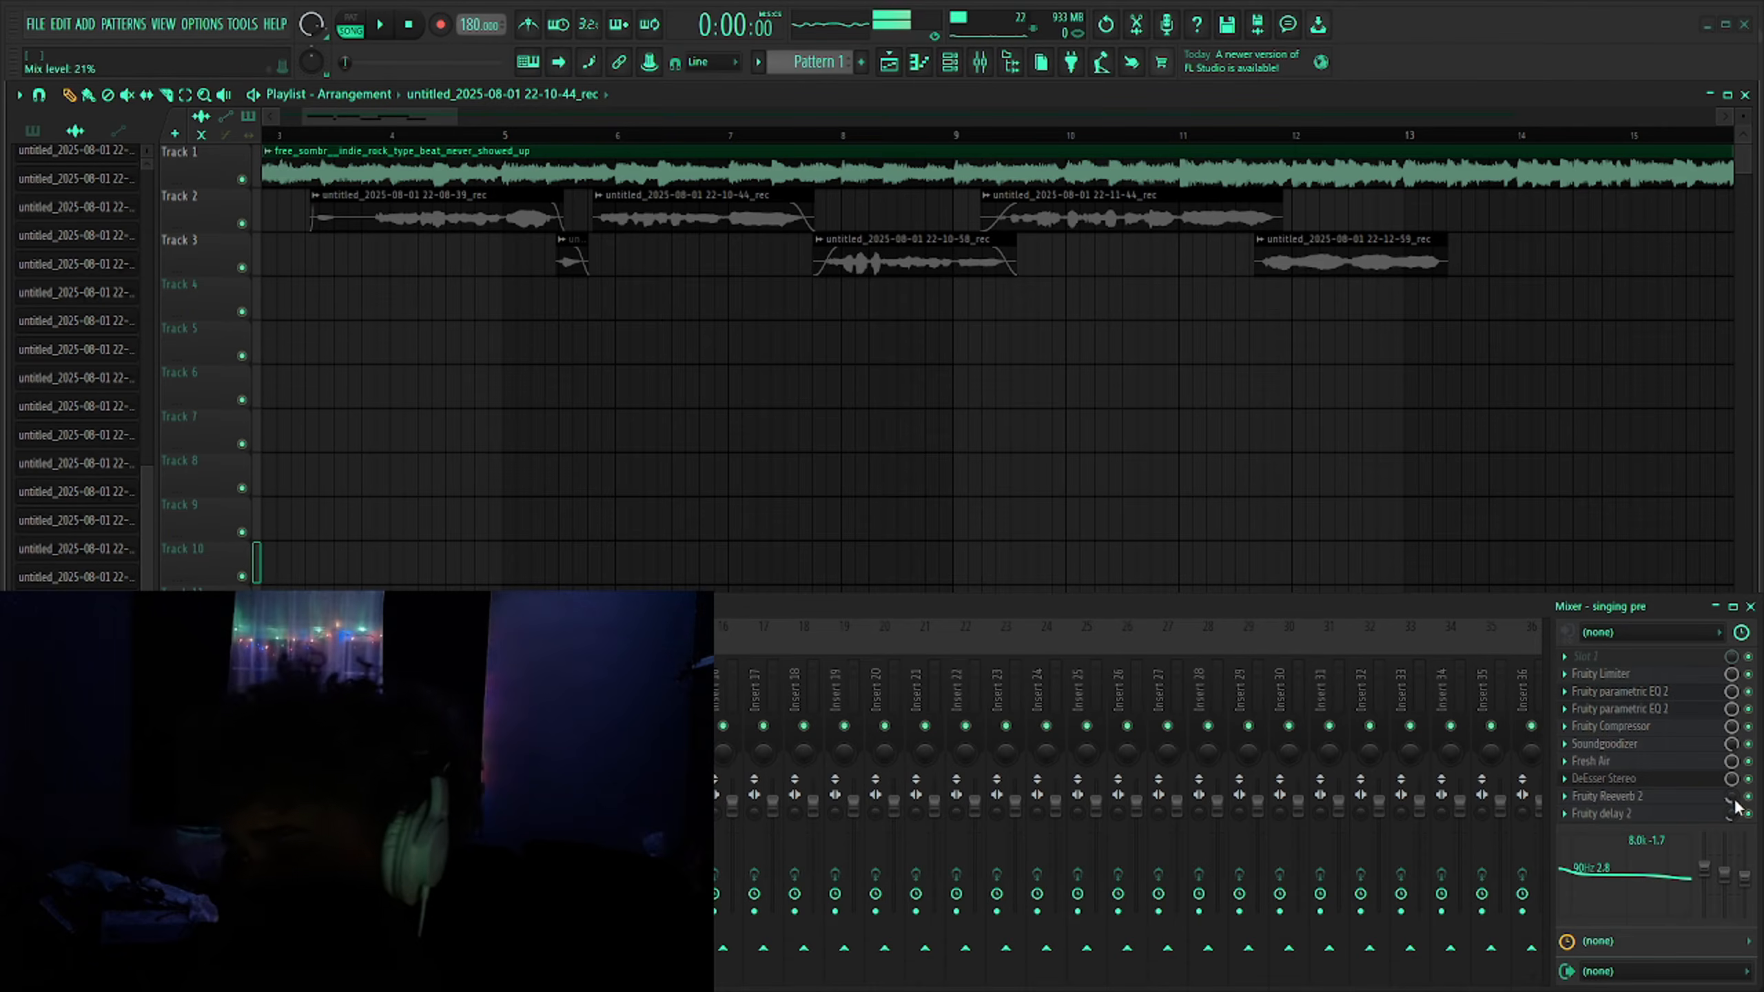
- Record two new vocal takes from around bar 3, one onto Track 4 and one onto Track 5
scroll(339, 135, "up", 3)
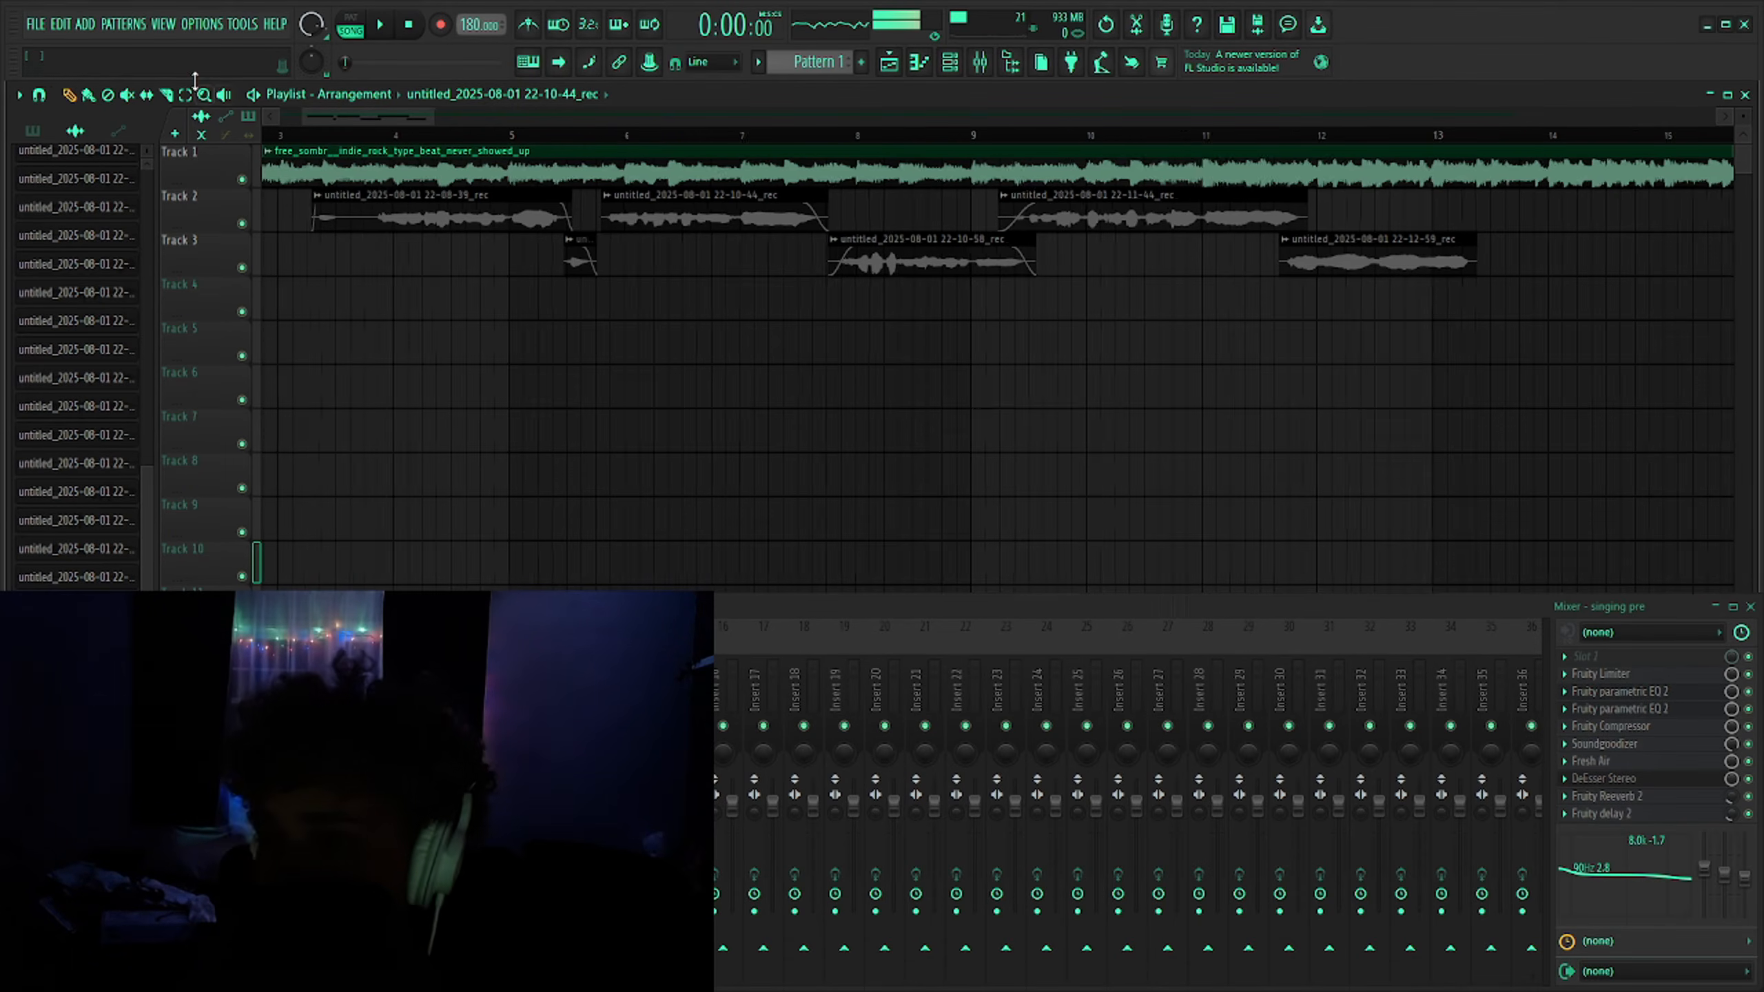
left_click(298, 134)
scroll(315, 177, "down", 1)
scroll(417, 188, "up", 3)
scroll(424, 189, "up", 3)
left_click_drag(401, 136, 310, 137)
scroll(458, 418, "down", 4)
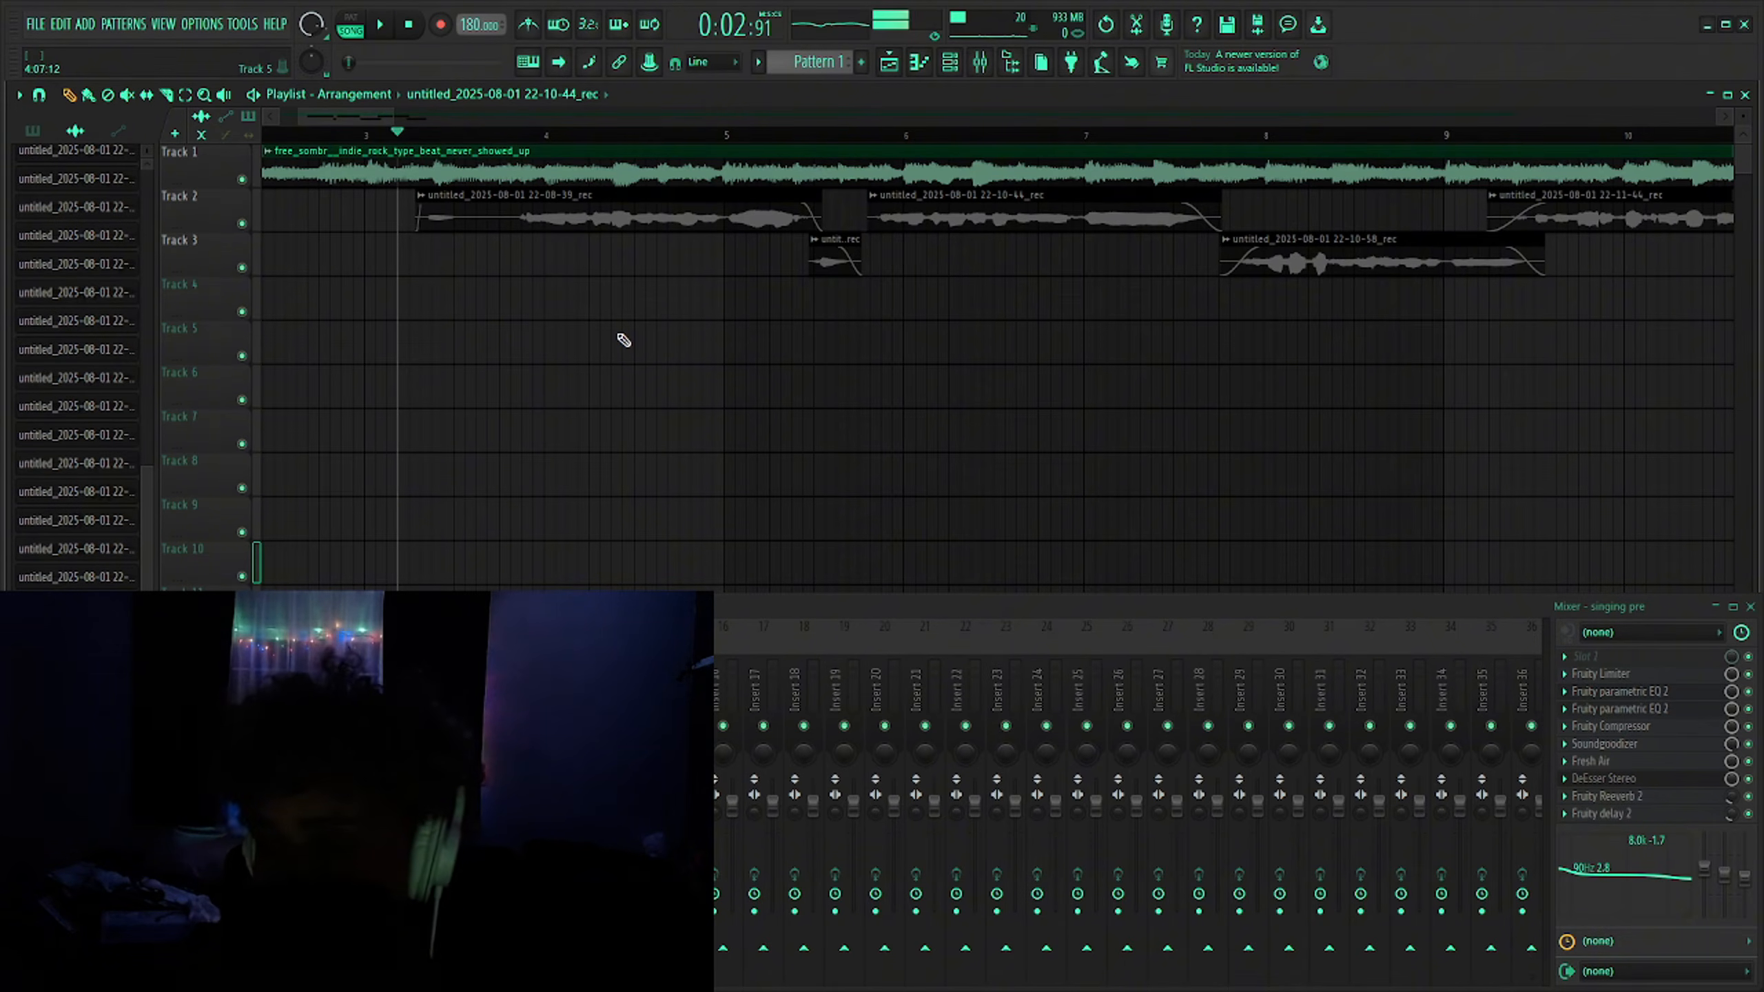
scroll(410, 363, "down", 4)
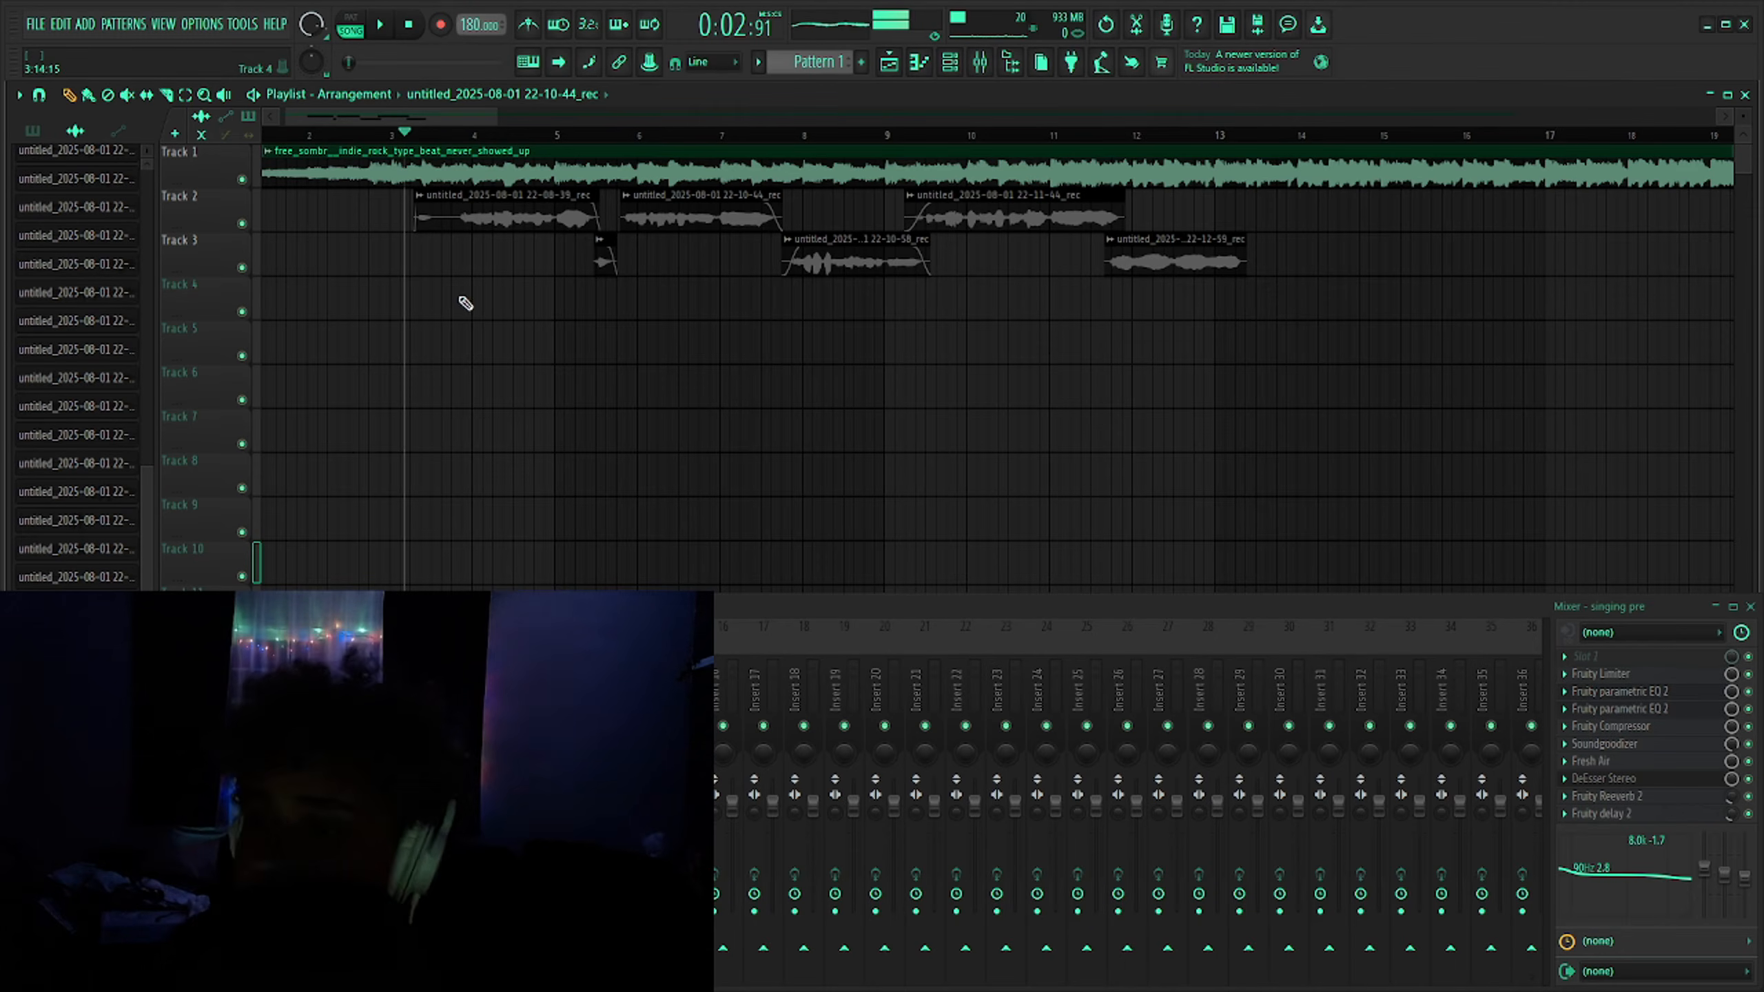
scroll(465, 304, "up", 2)
key("space")
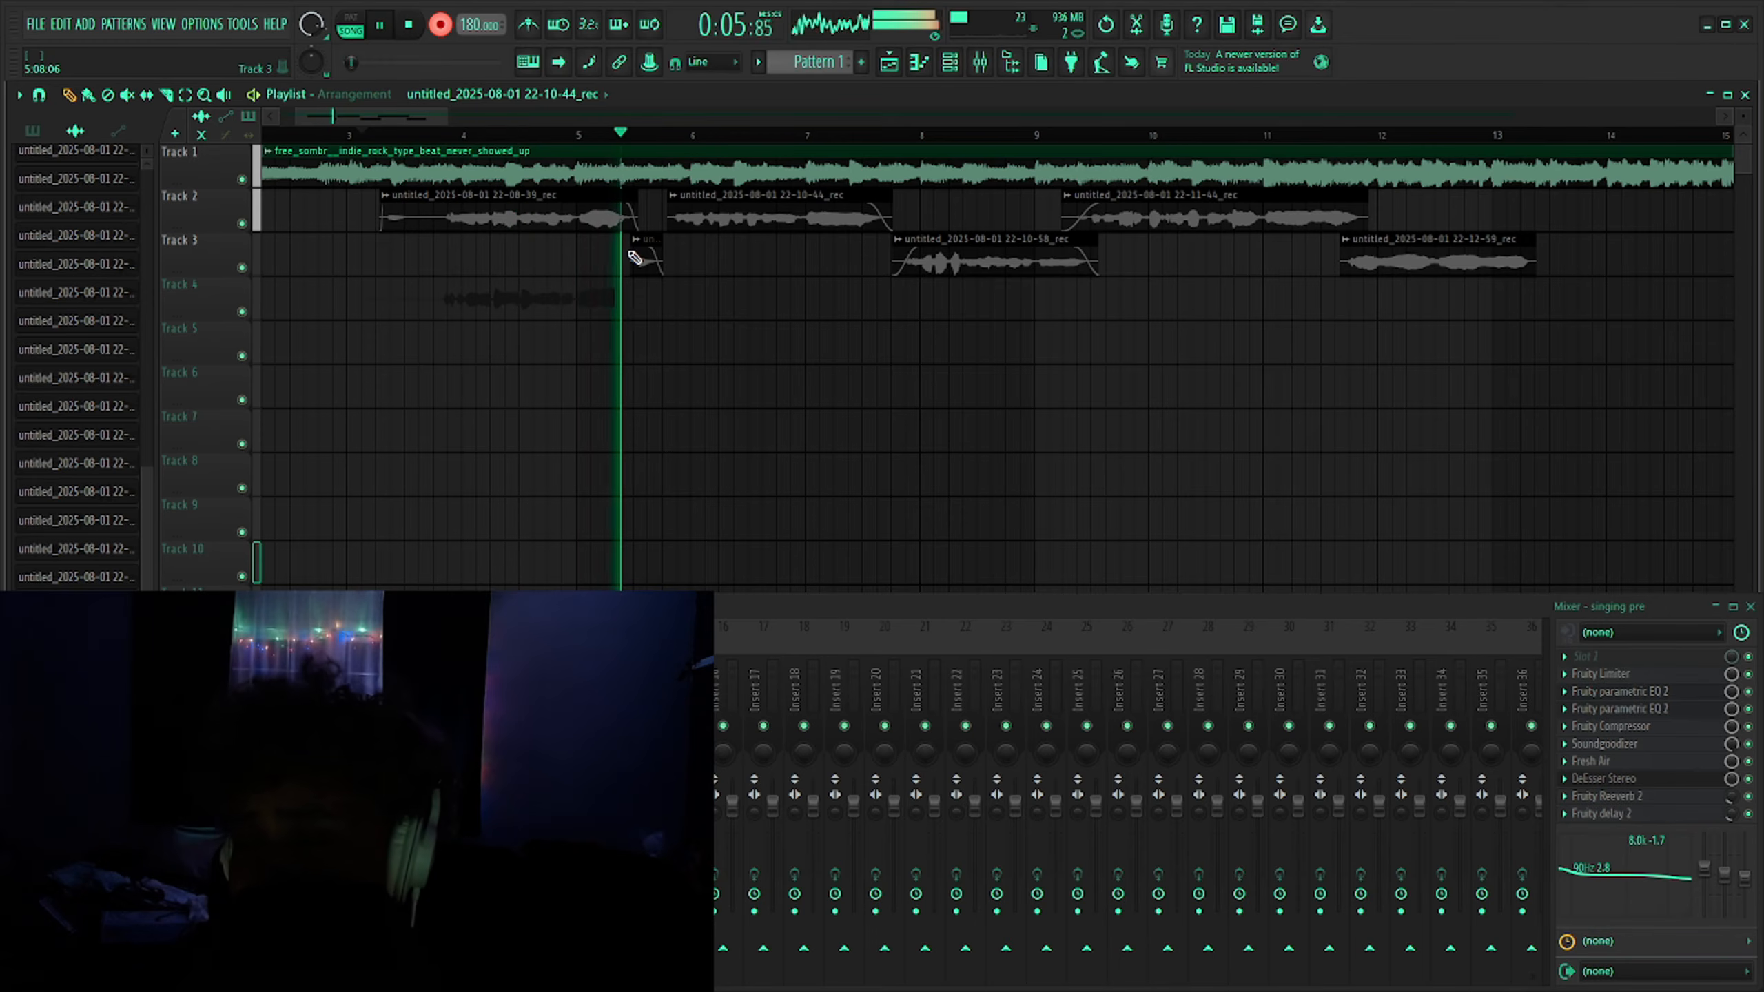
key("space")
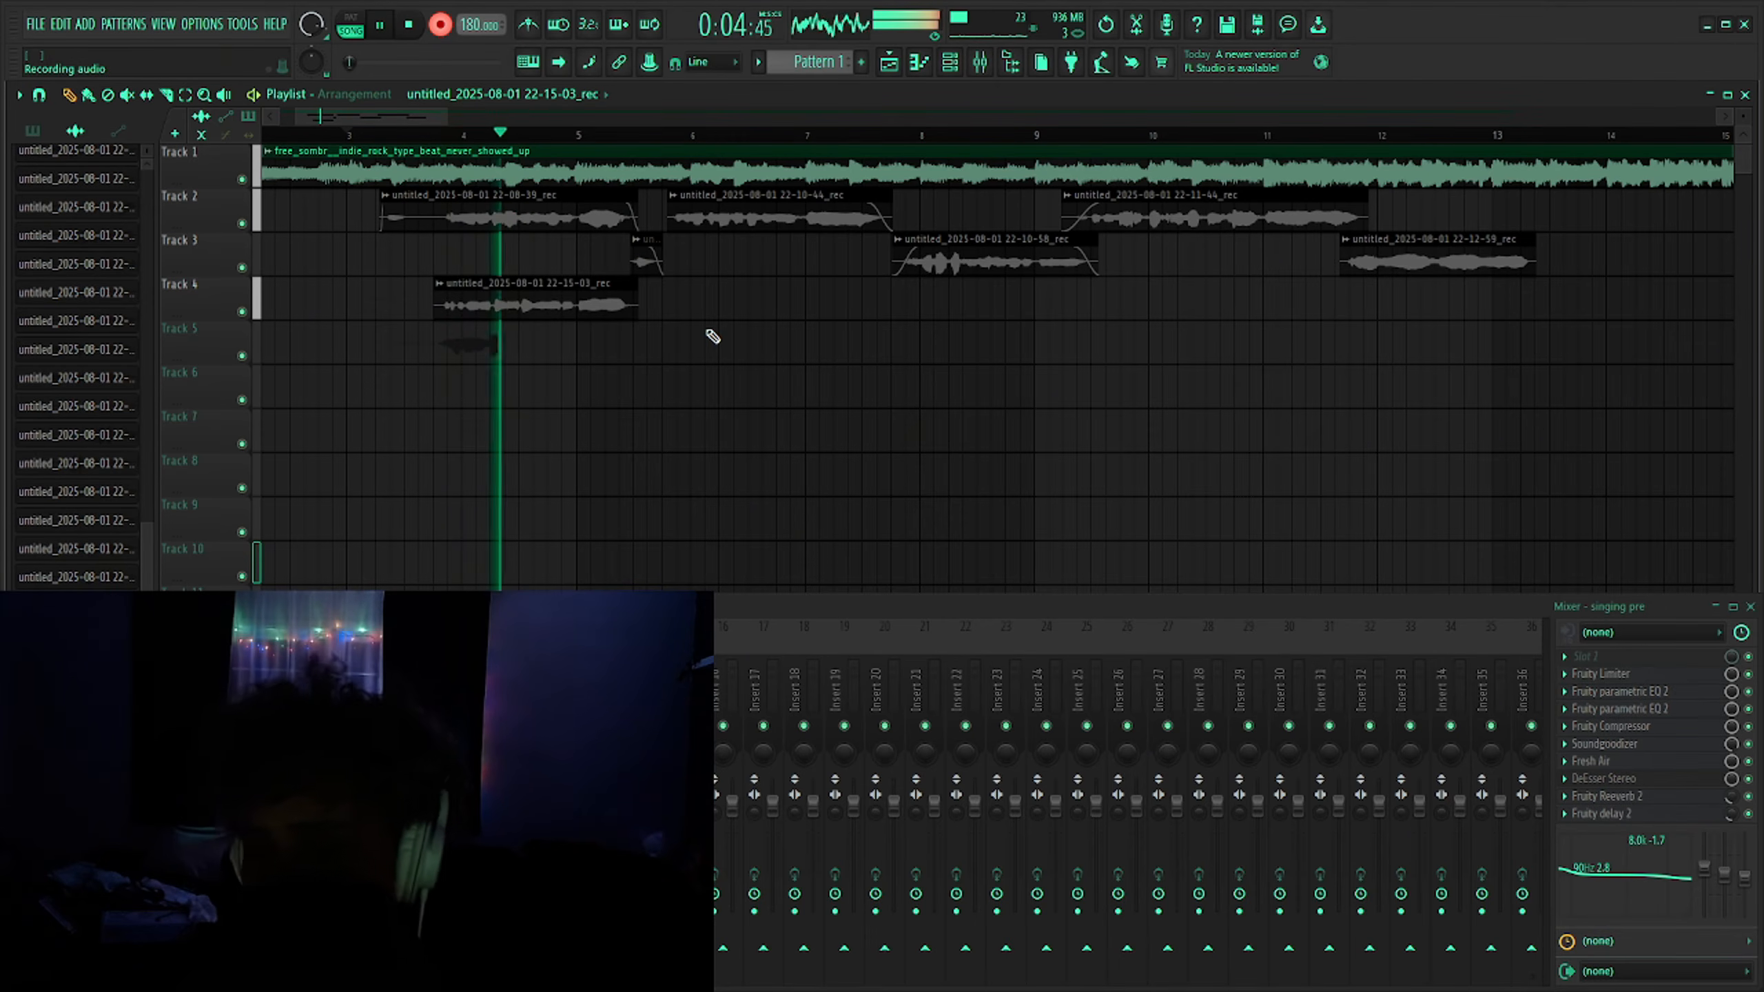
key("space")
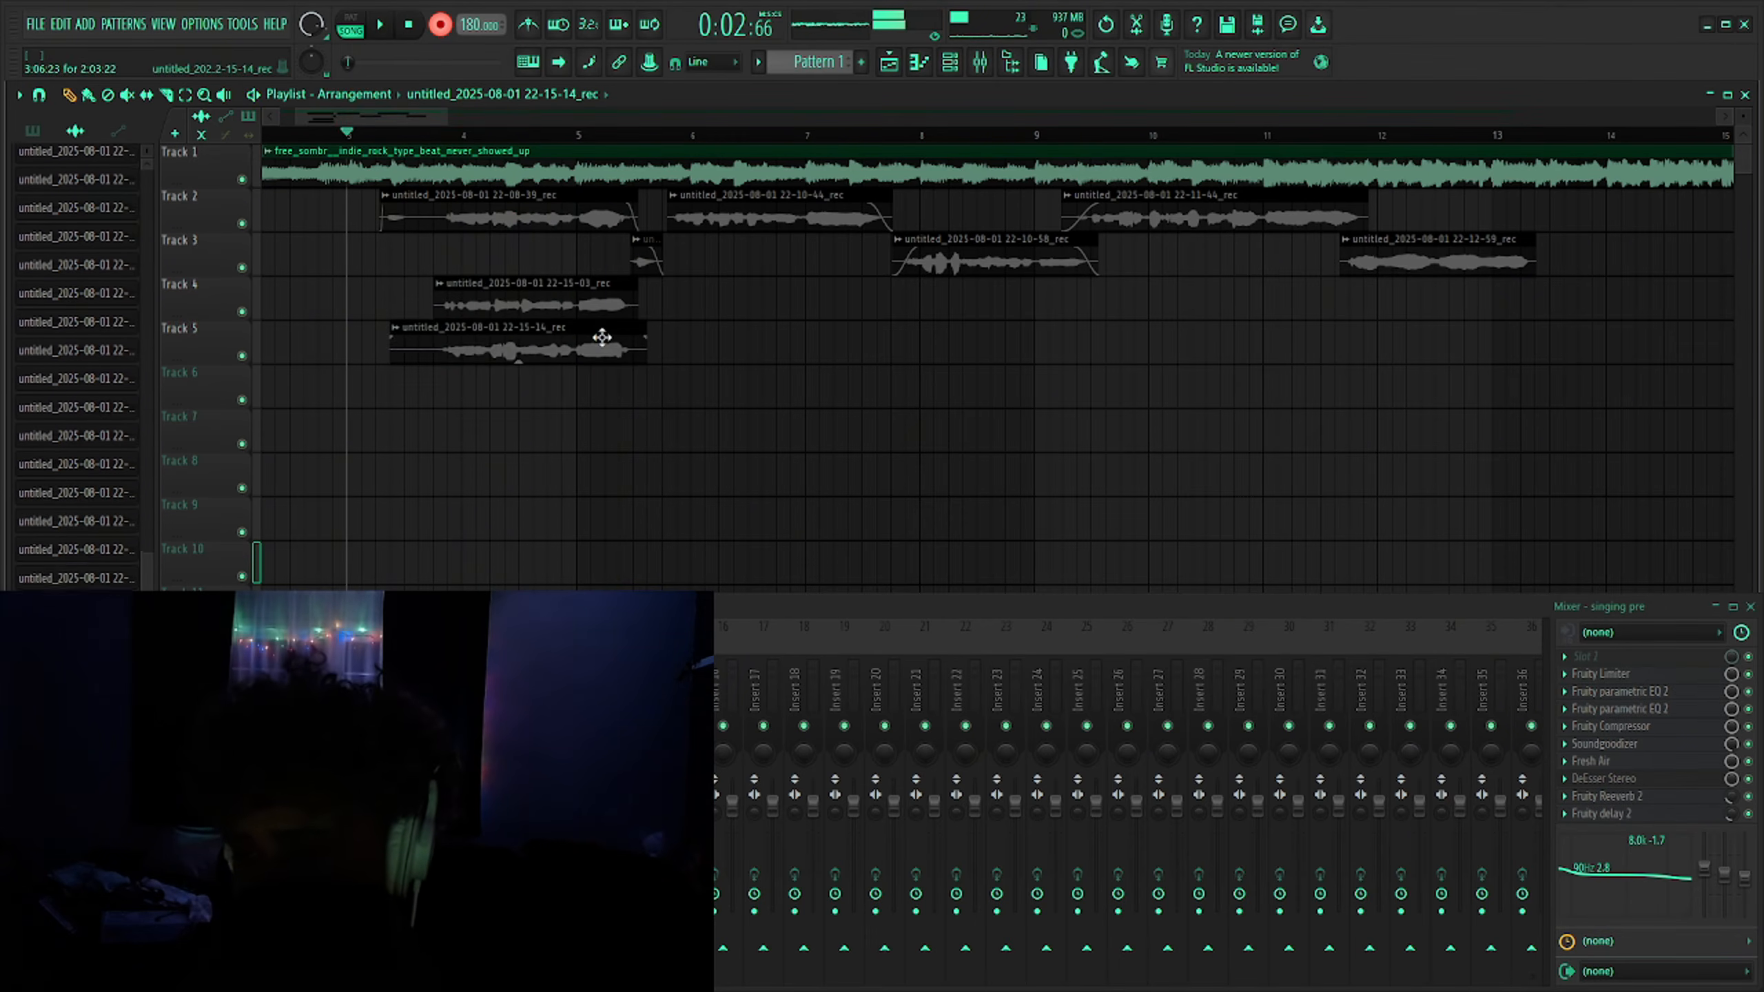
- Trim the starts and ends of the Track 4 and Track 5 takes so they line up
left_click_drag(391, 358, 439, 360)
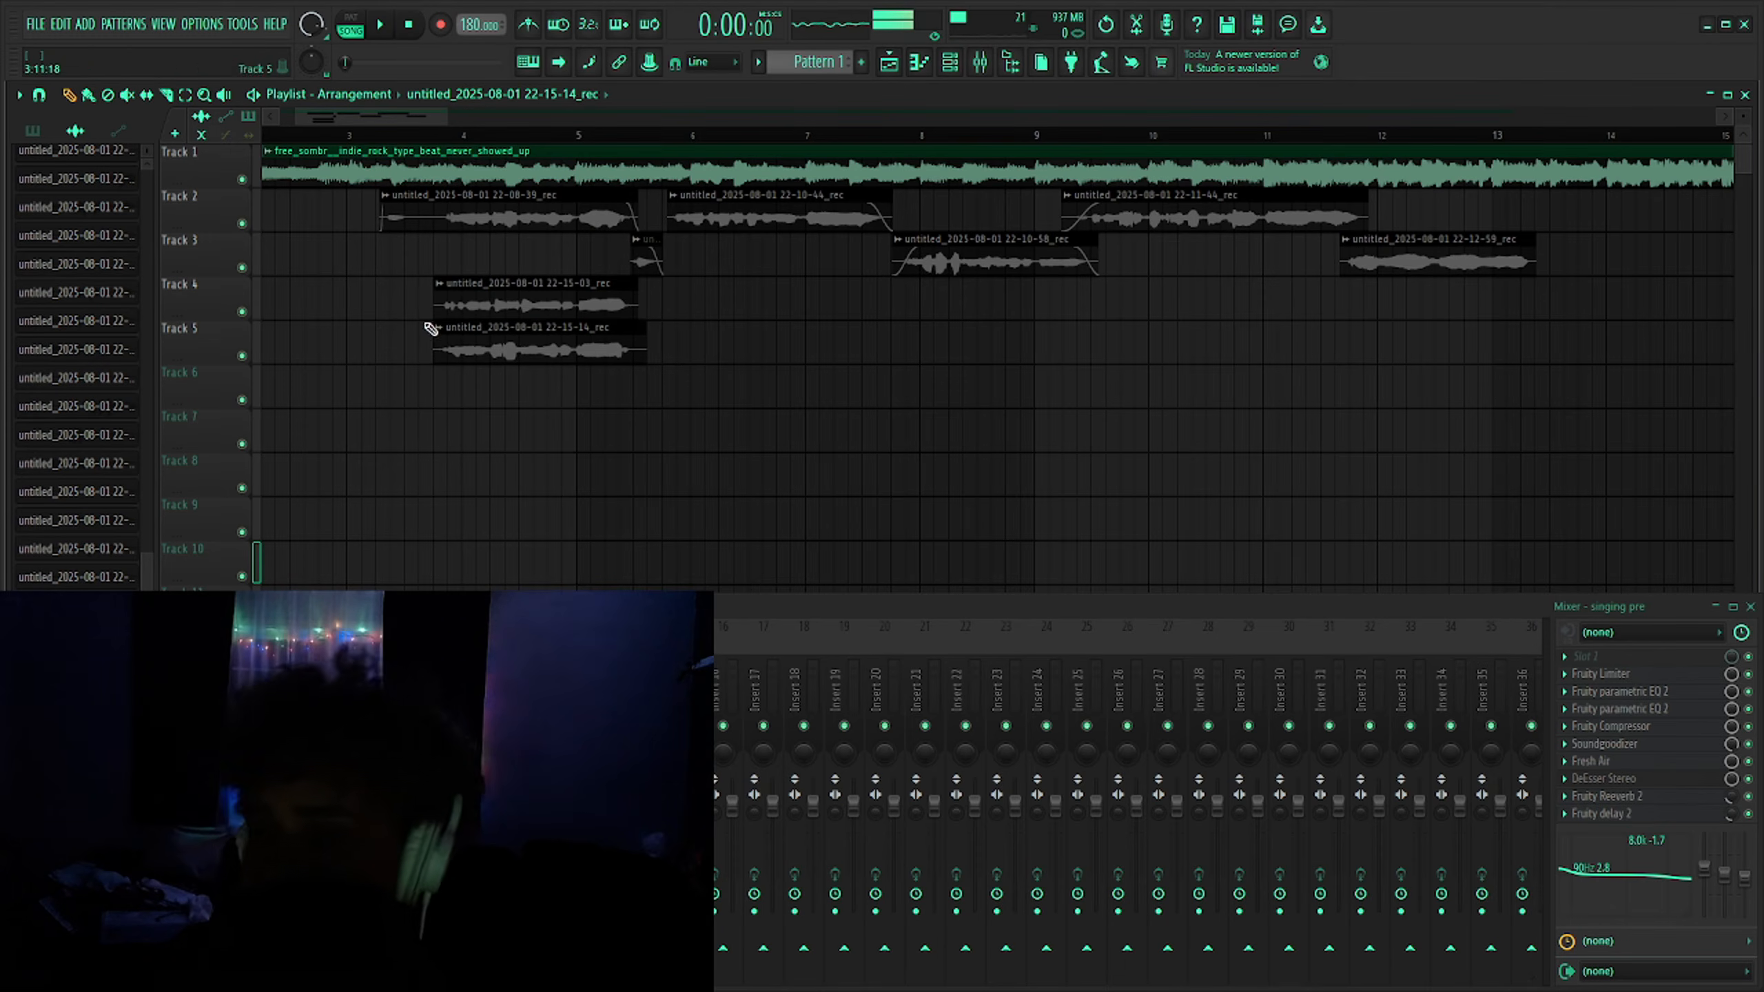
left_click(432, 317)
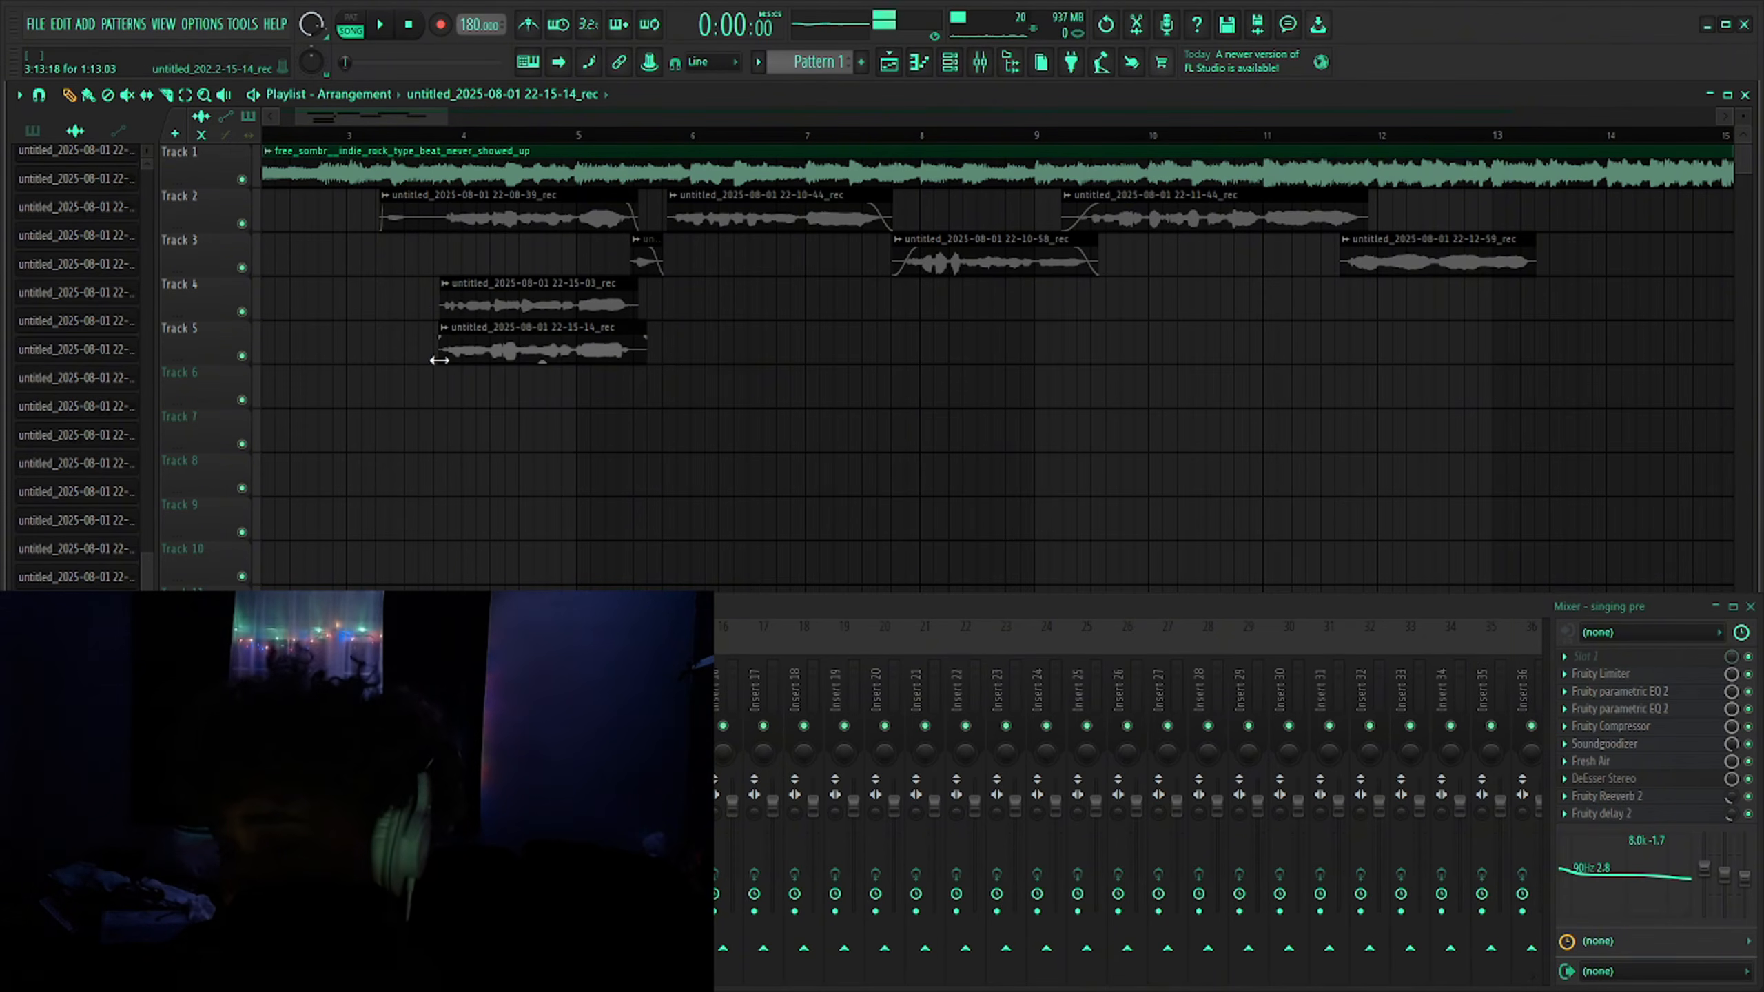
left_click_drag(646, 360, 641, 361)
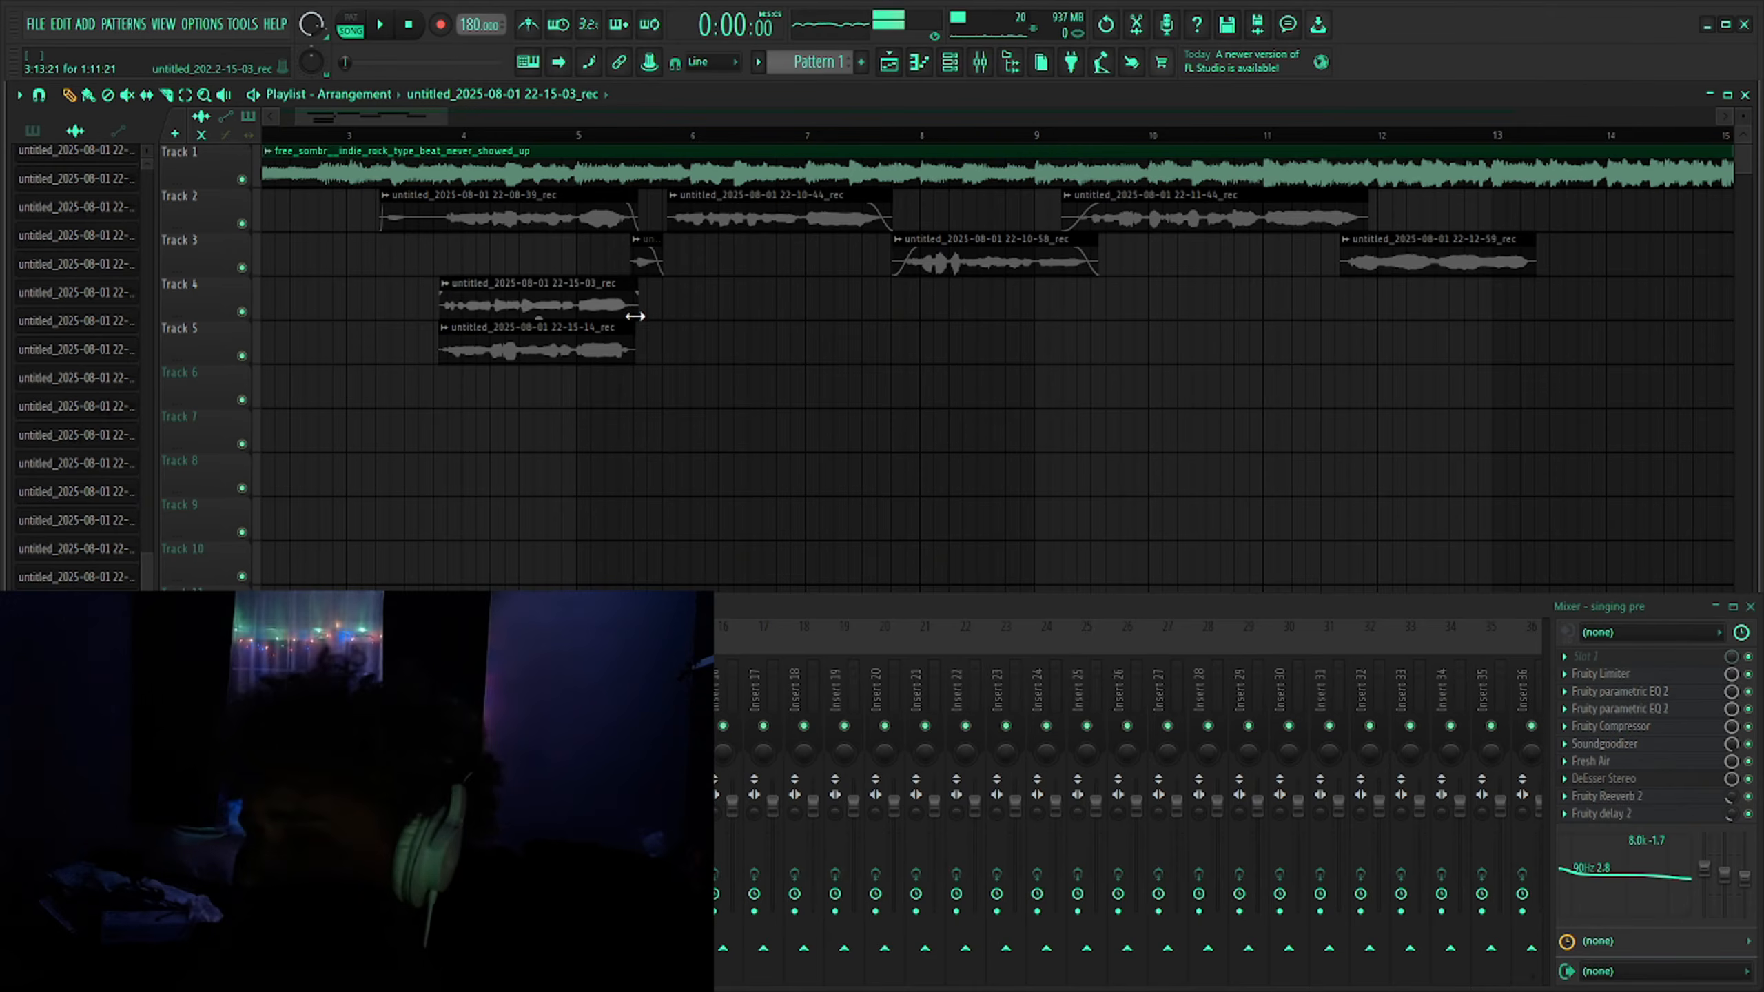
left_click_drag(634, 317, 630, 319)
- Slice the first Track 2 take near bar 4 and delete the short middle section
scroll(417, 213, "up", 5)
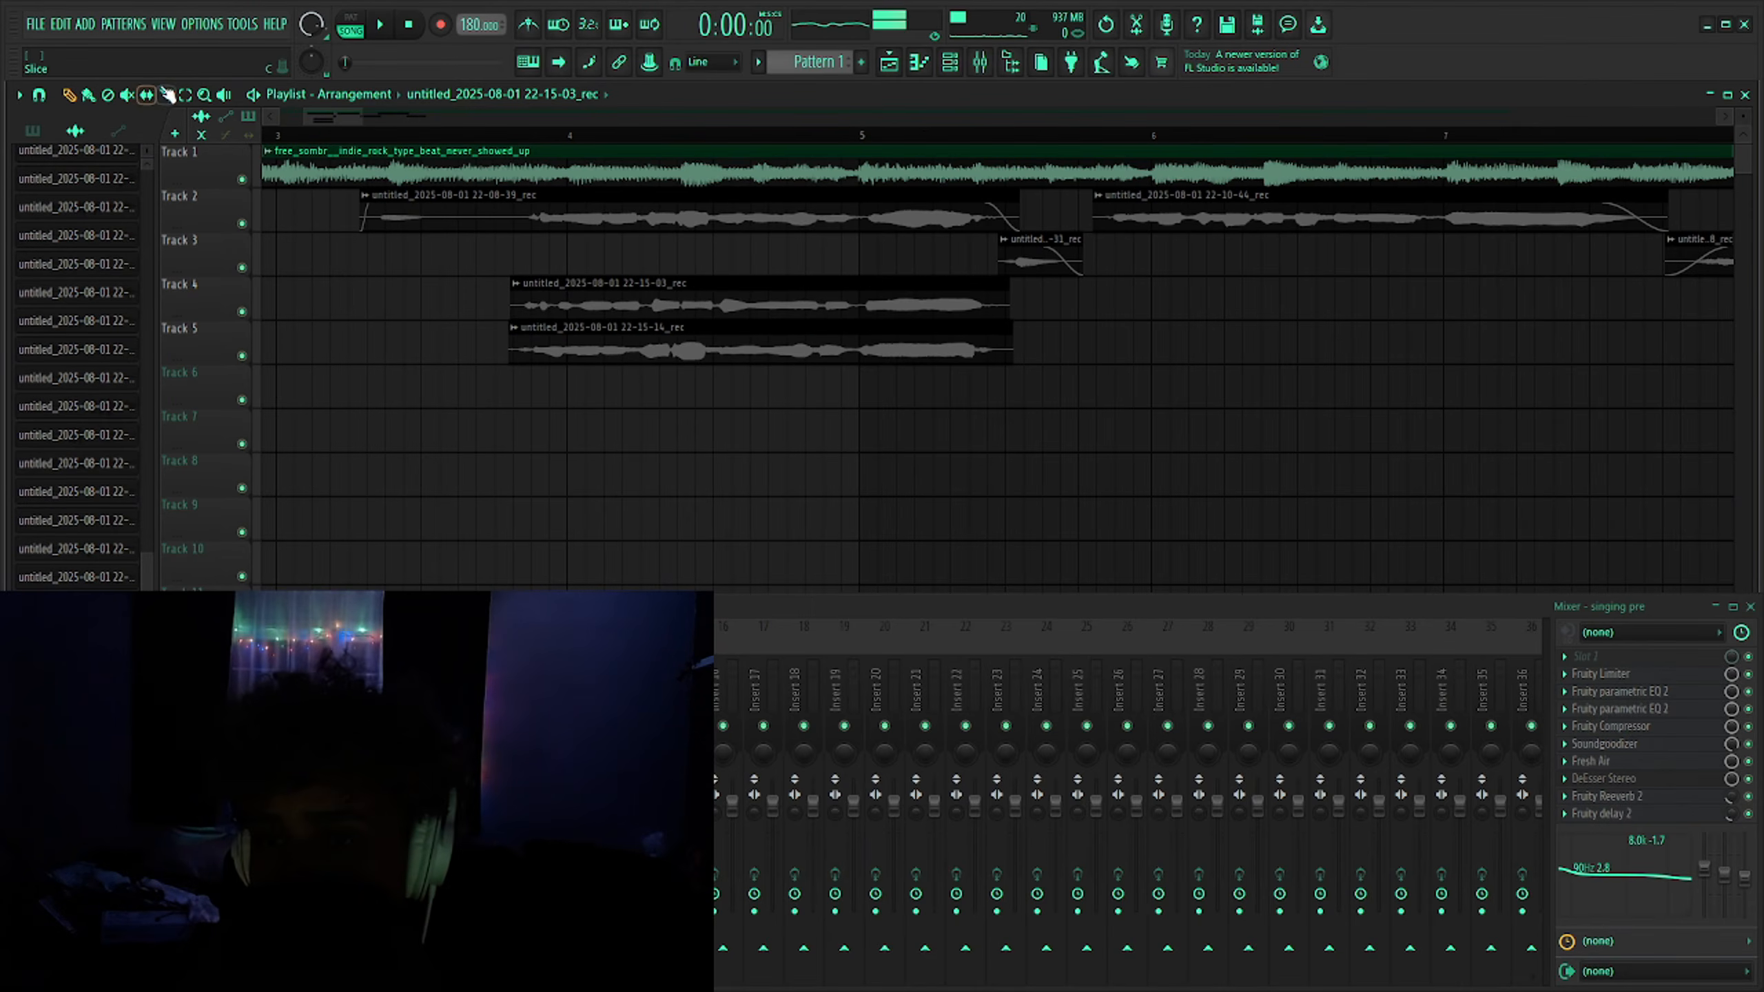
left_click(440, 209)
left_click(515, 201)
left_click(88, 94)
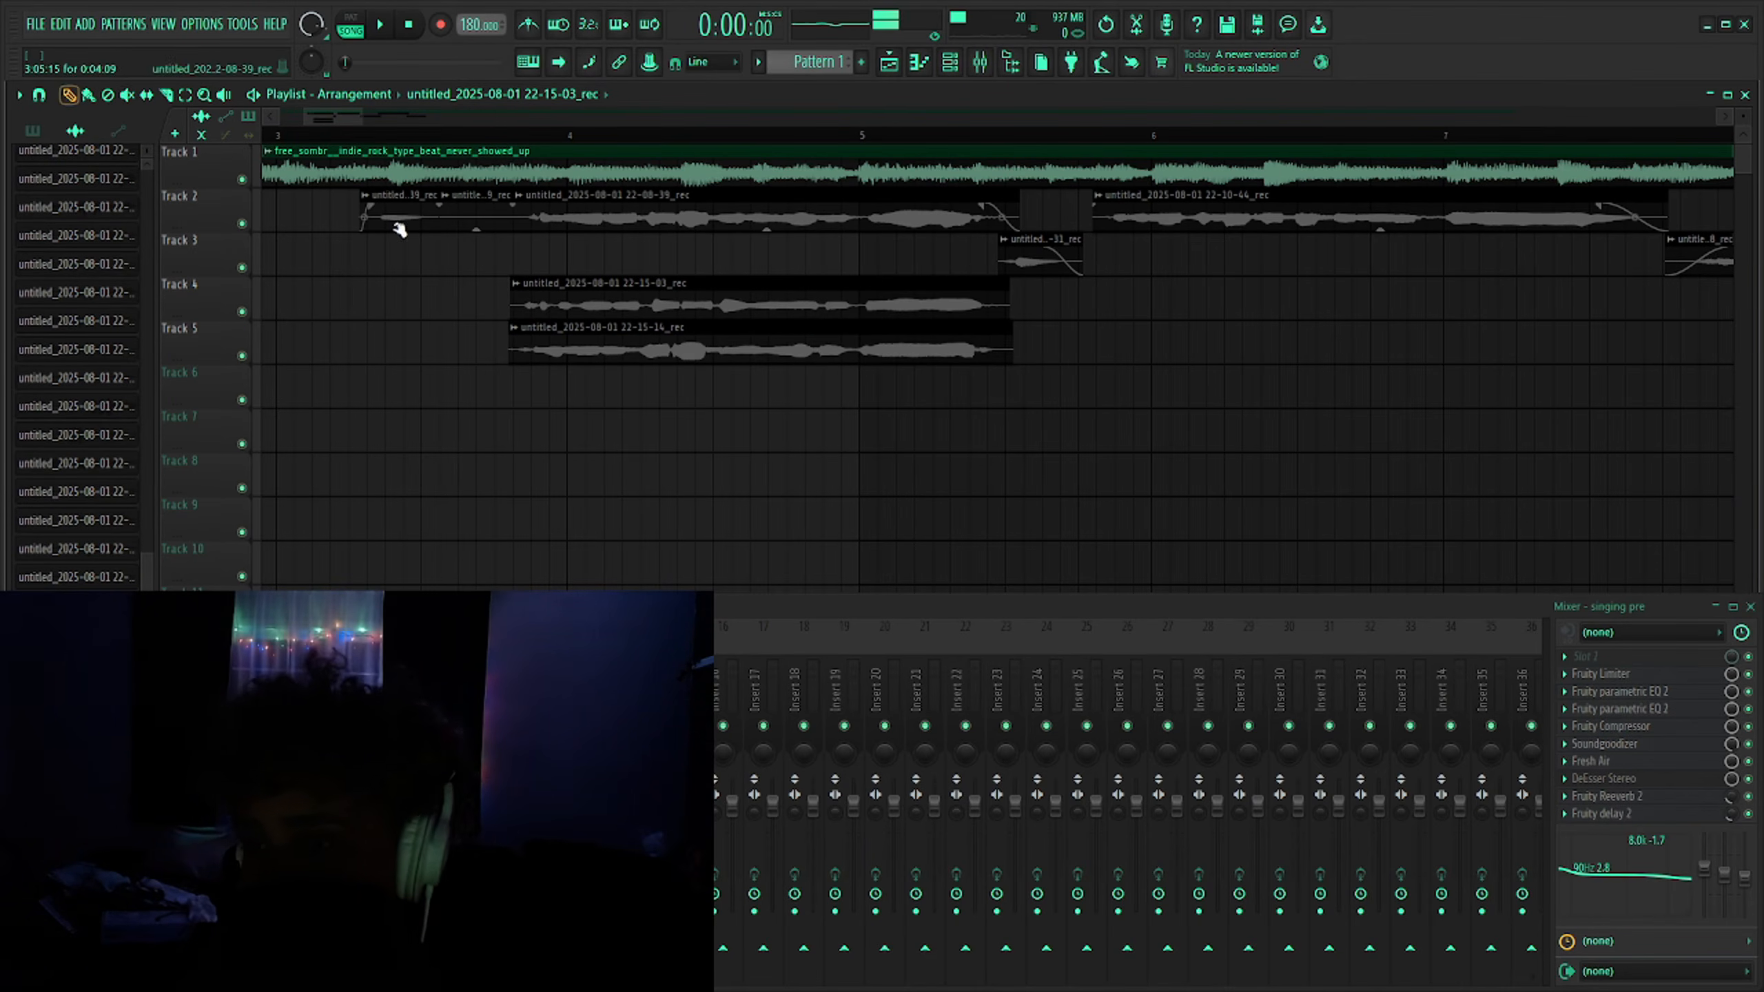
right_click(473, 219)
key("Page_Down")
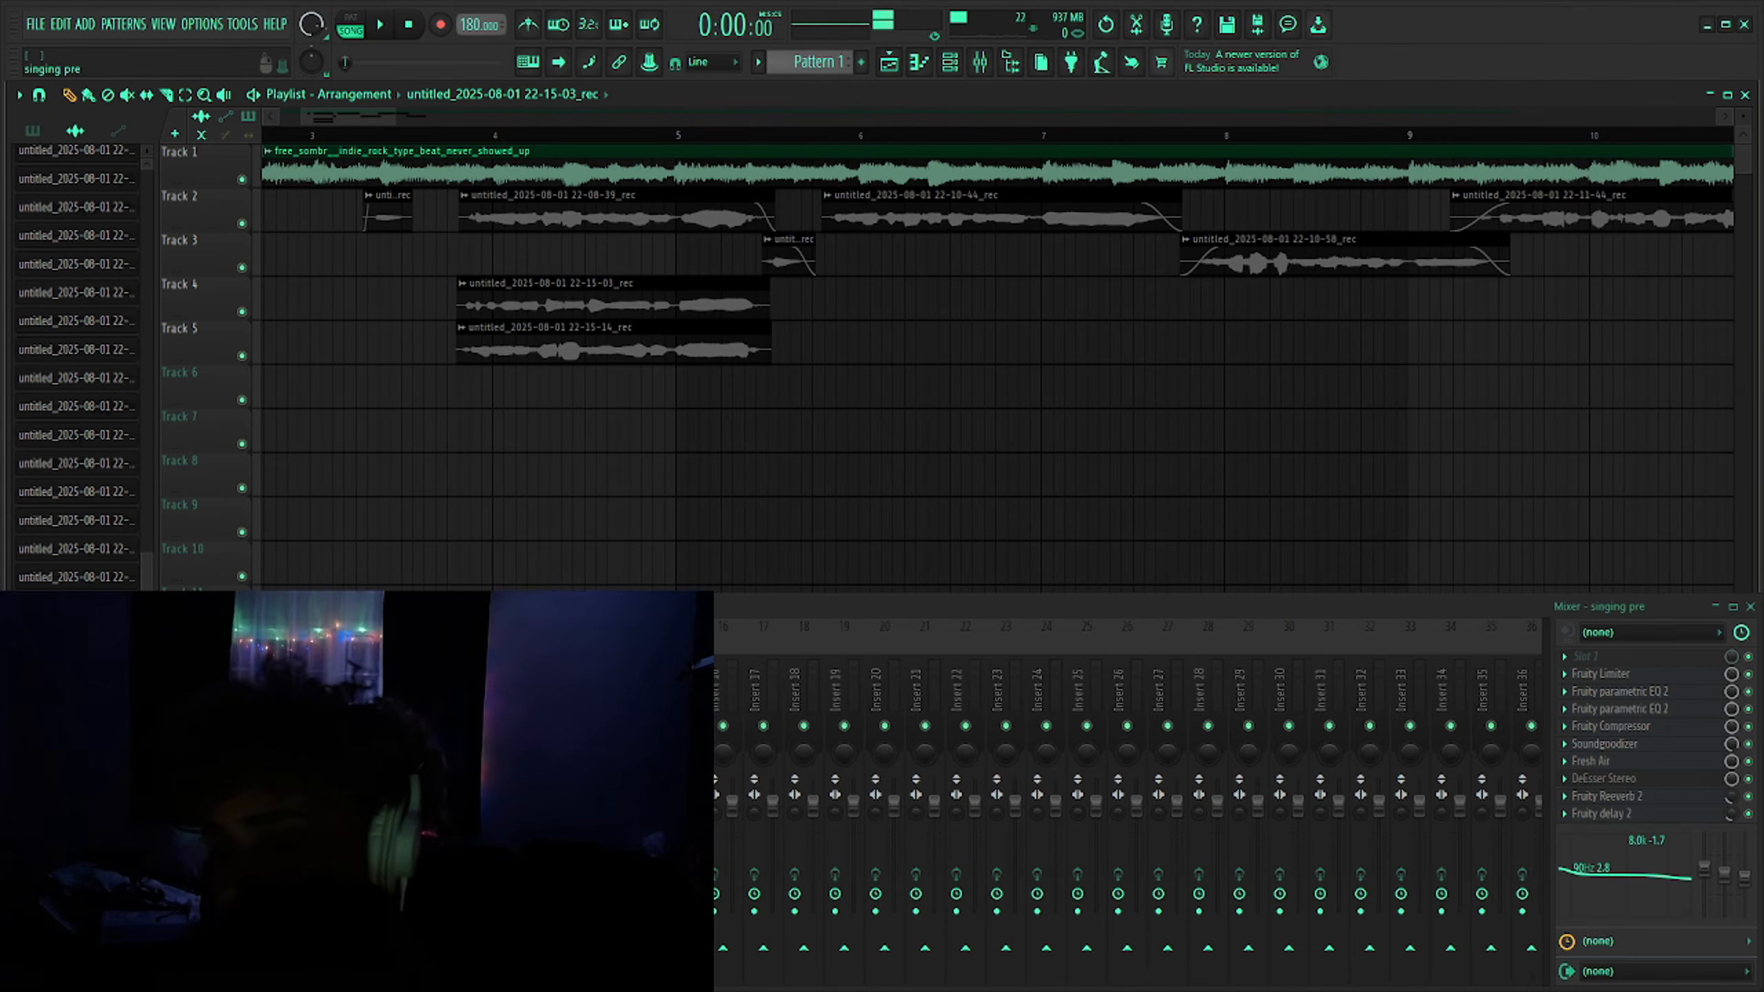
- Add fade-ins and fade-outs to the Track 4 and Track 5 takes
left_click_drag(769, 286, 756, 335)
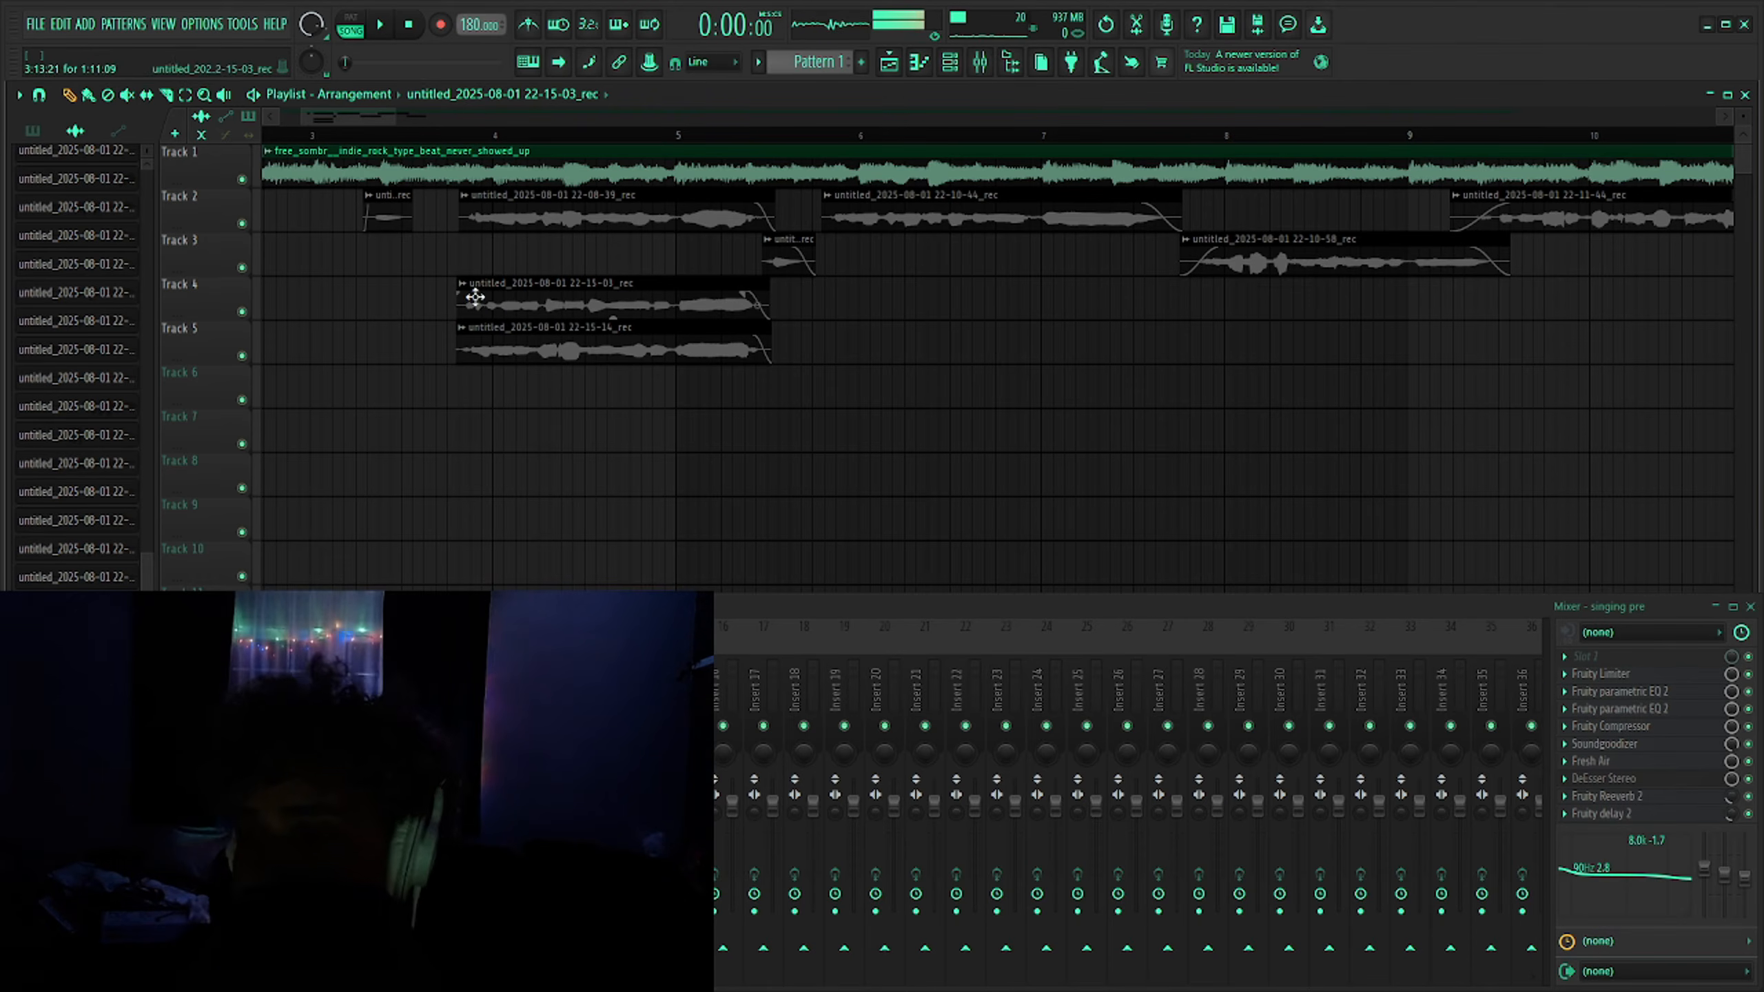
left_click_drag(463, 298, 480, 347)
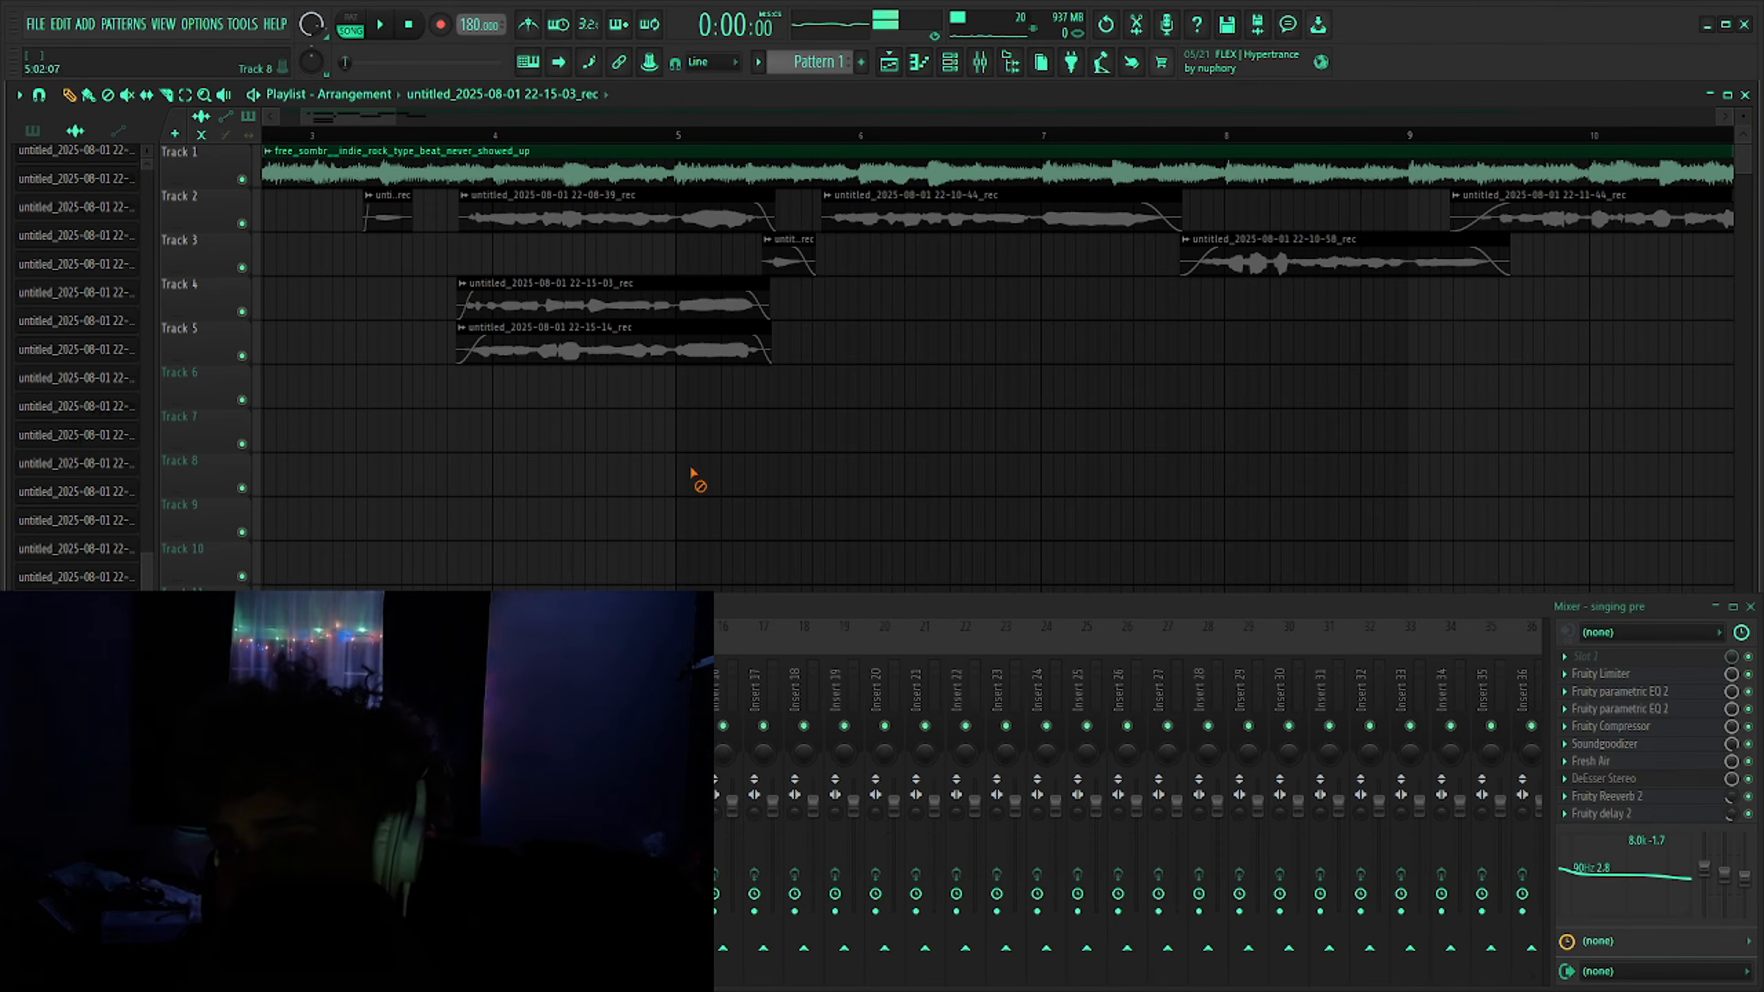
- Play back the arrangement from around bar 3 to review the new takes, then stop playback
scroll(457, 237, "down", 3, "ctrl")
left_click(419, 136)
scroll(479, 334, "up", 4, "ctrl")
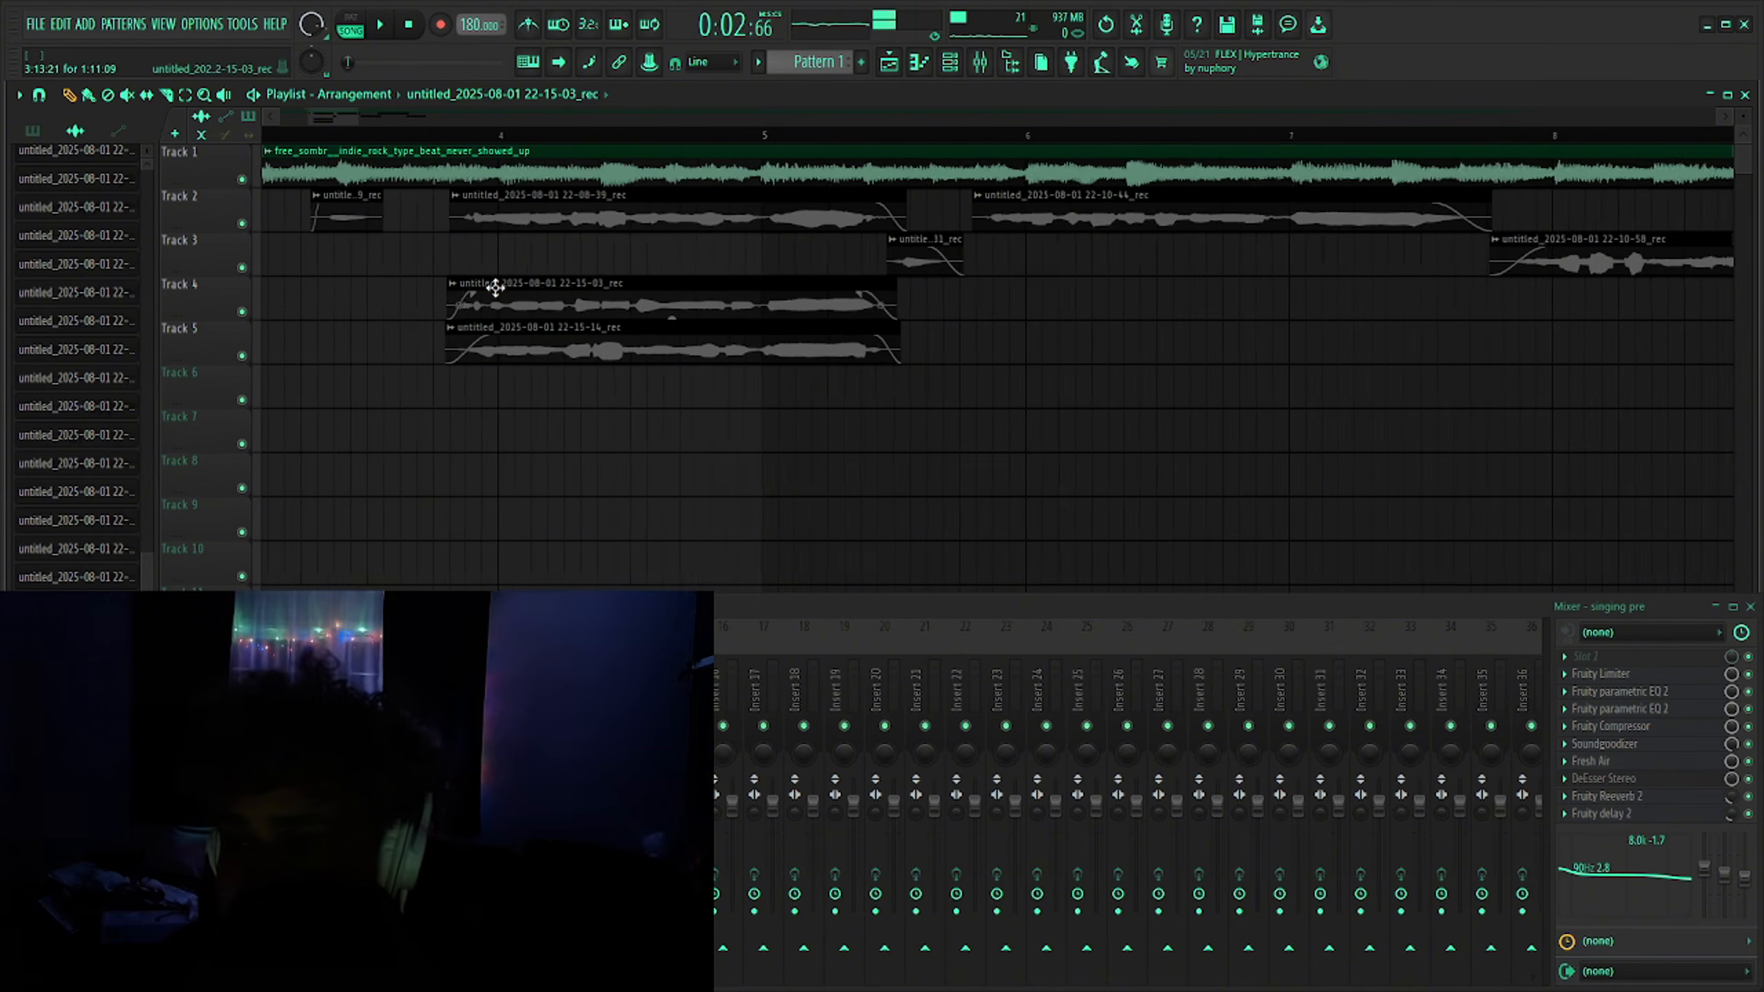
key("space")
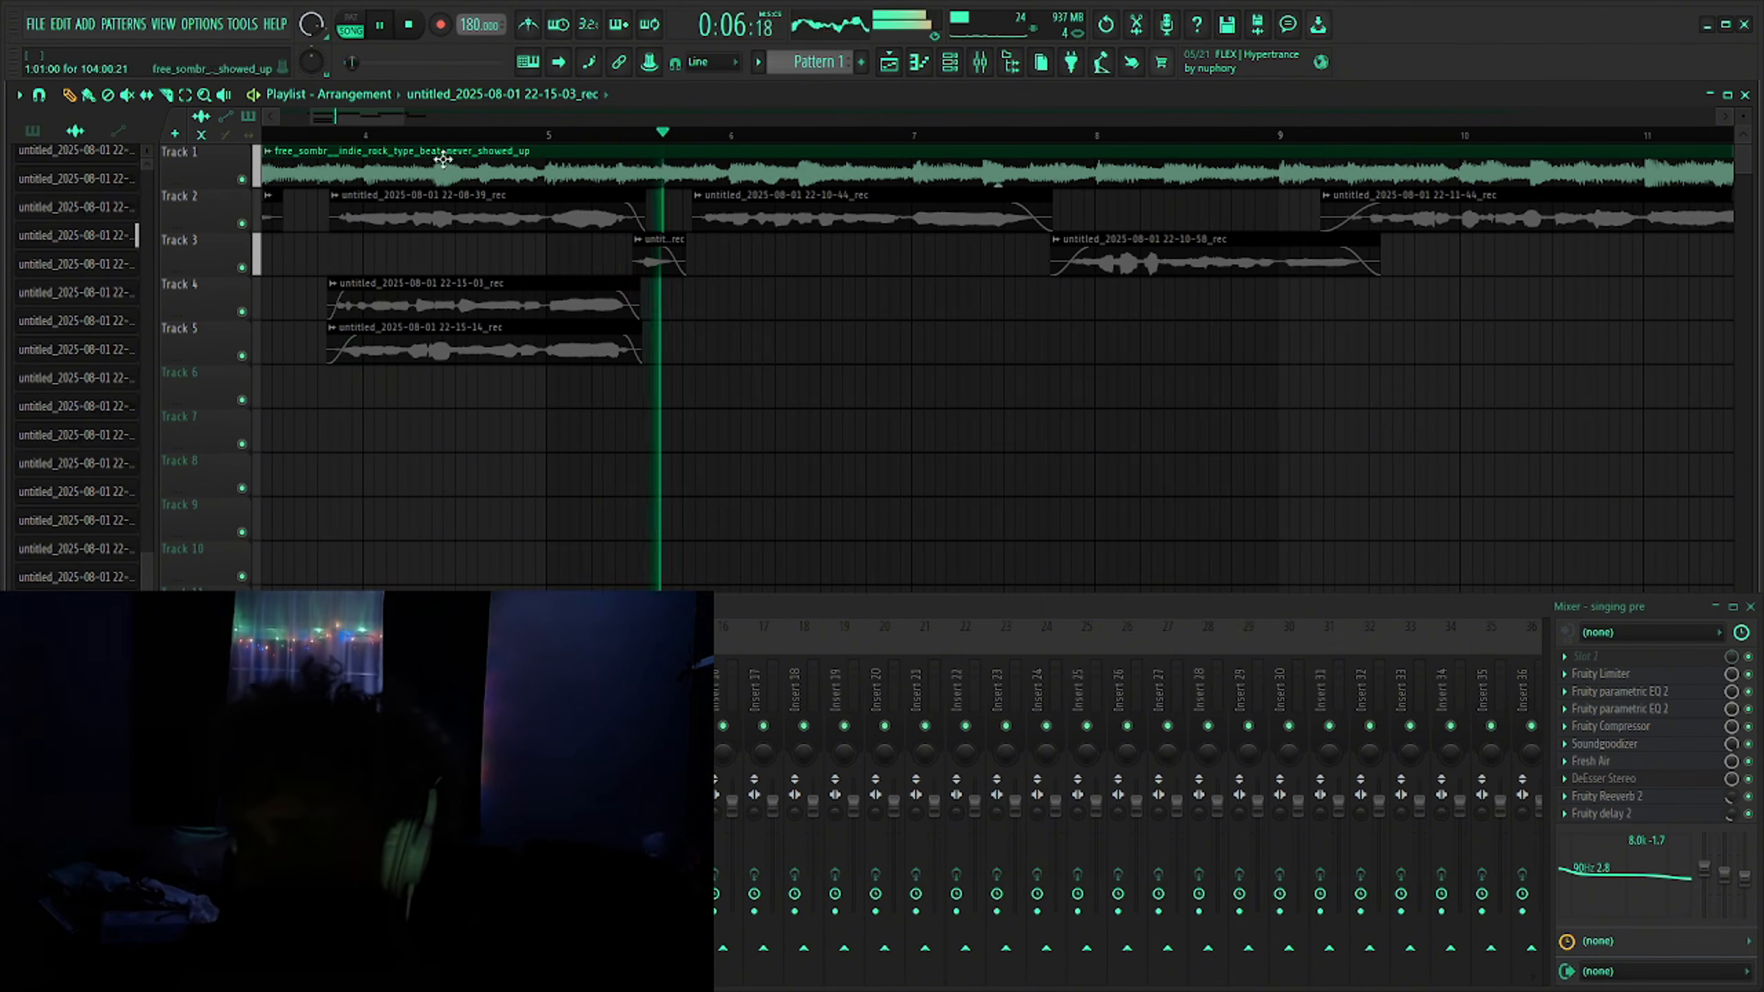
left_click(411, 26)
double_click(653, 262)
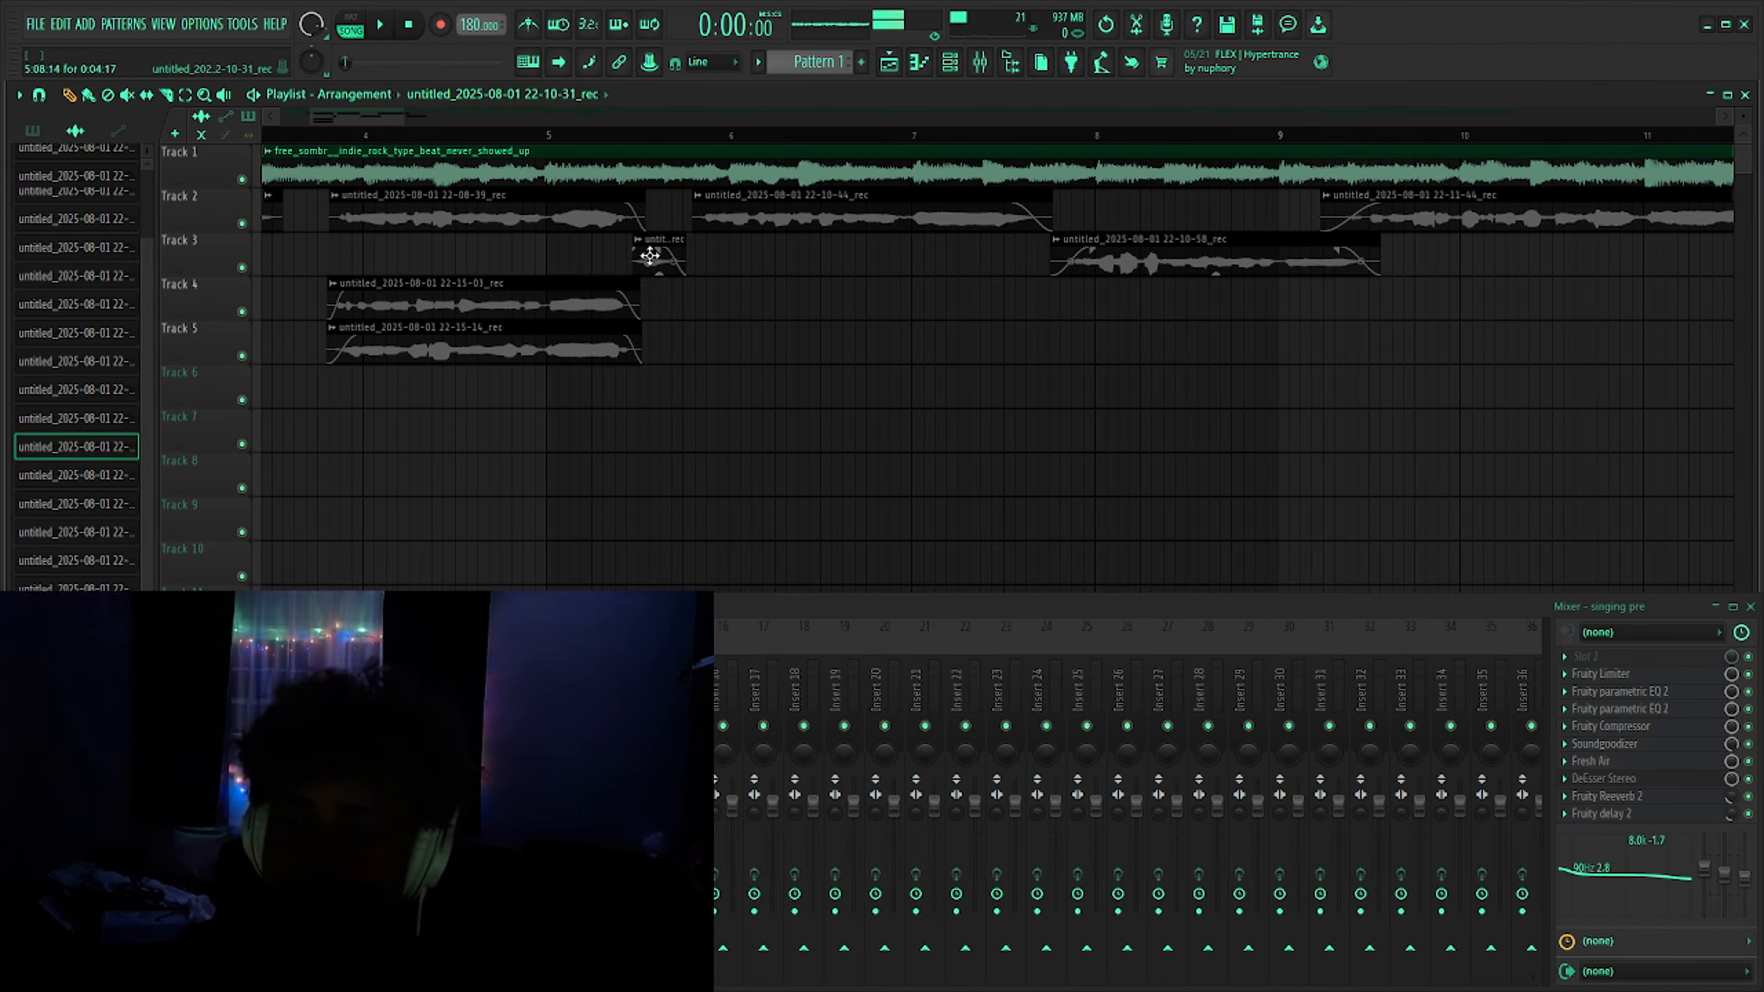
left_click(691, 345)
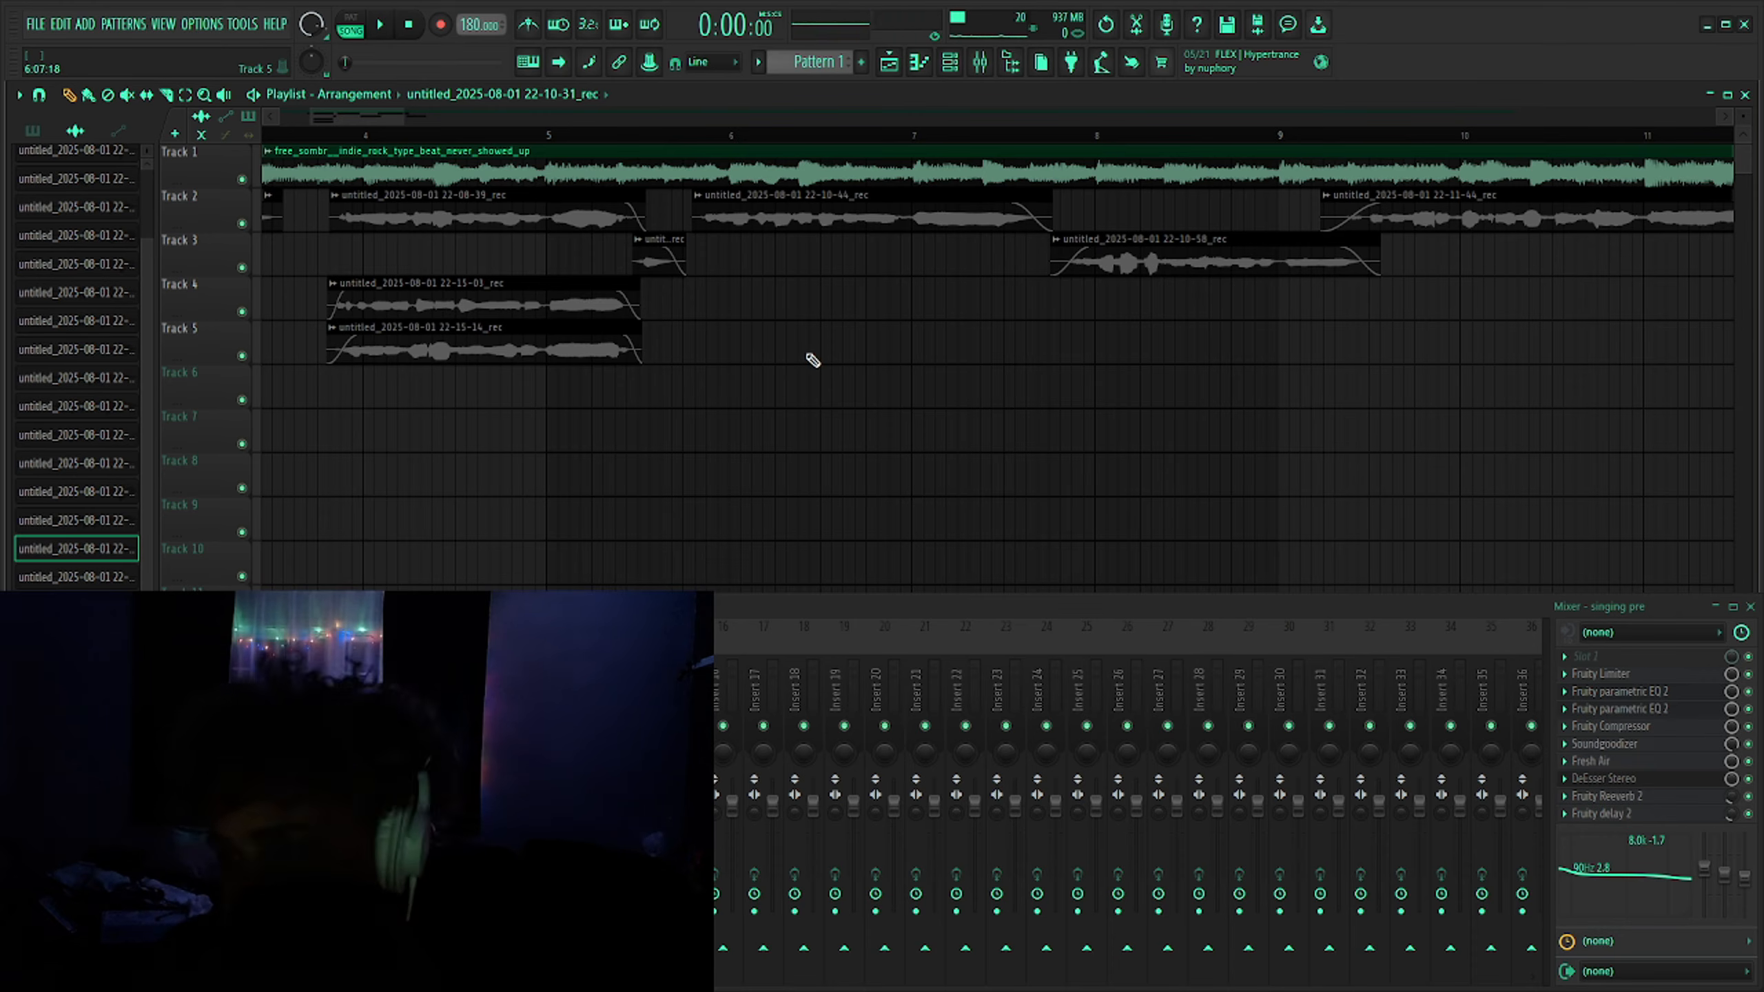
scroll(742, 278, "down", 3)
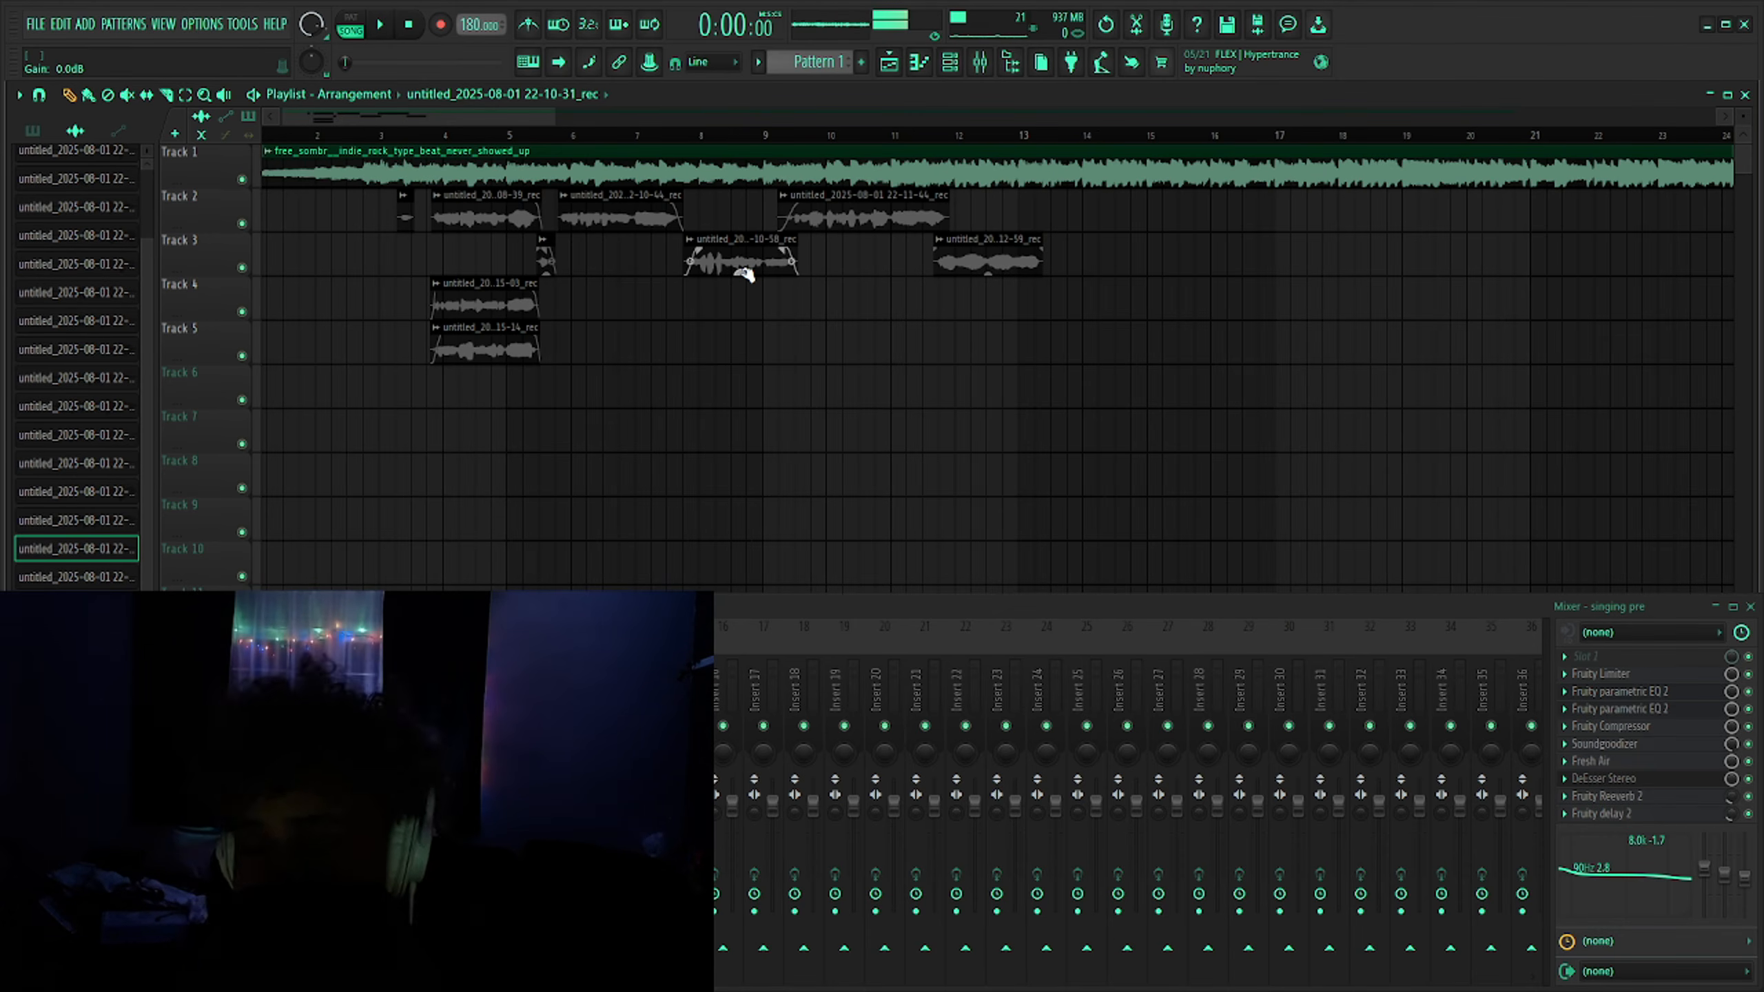
scroll(658, 395, "down", 5)
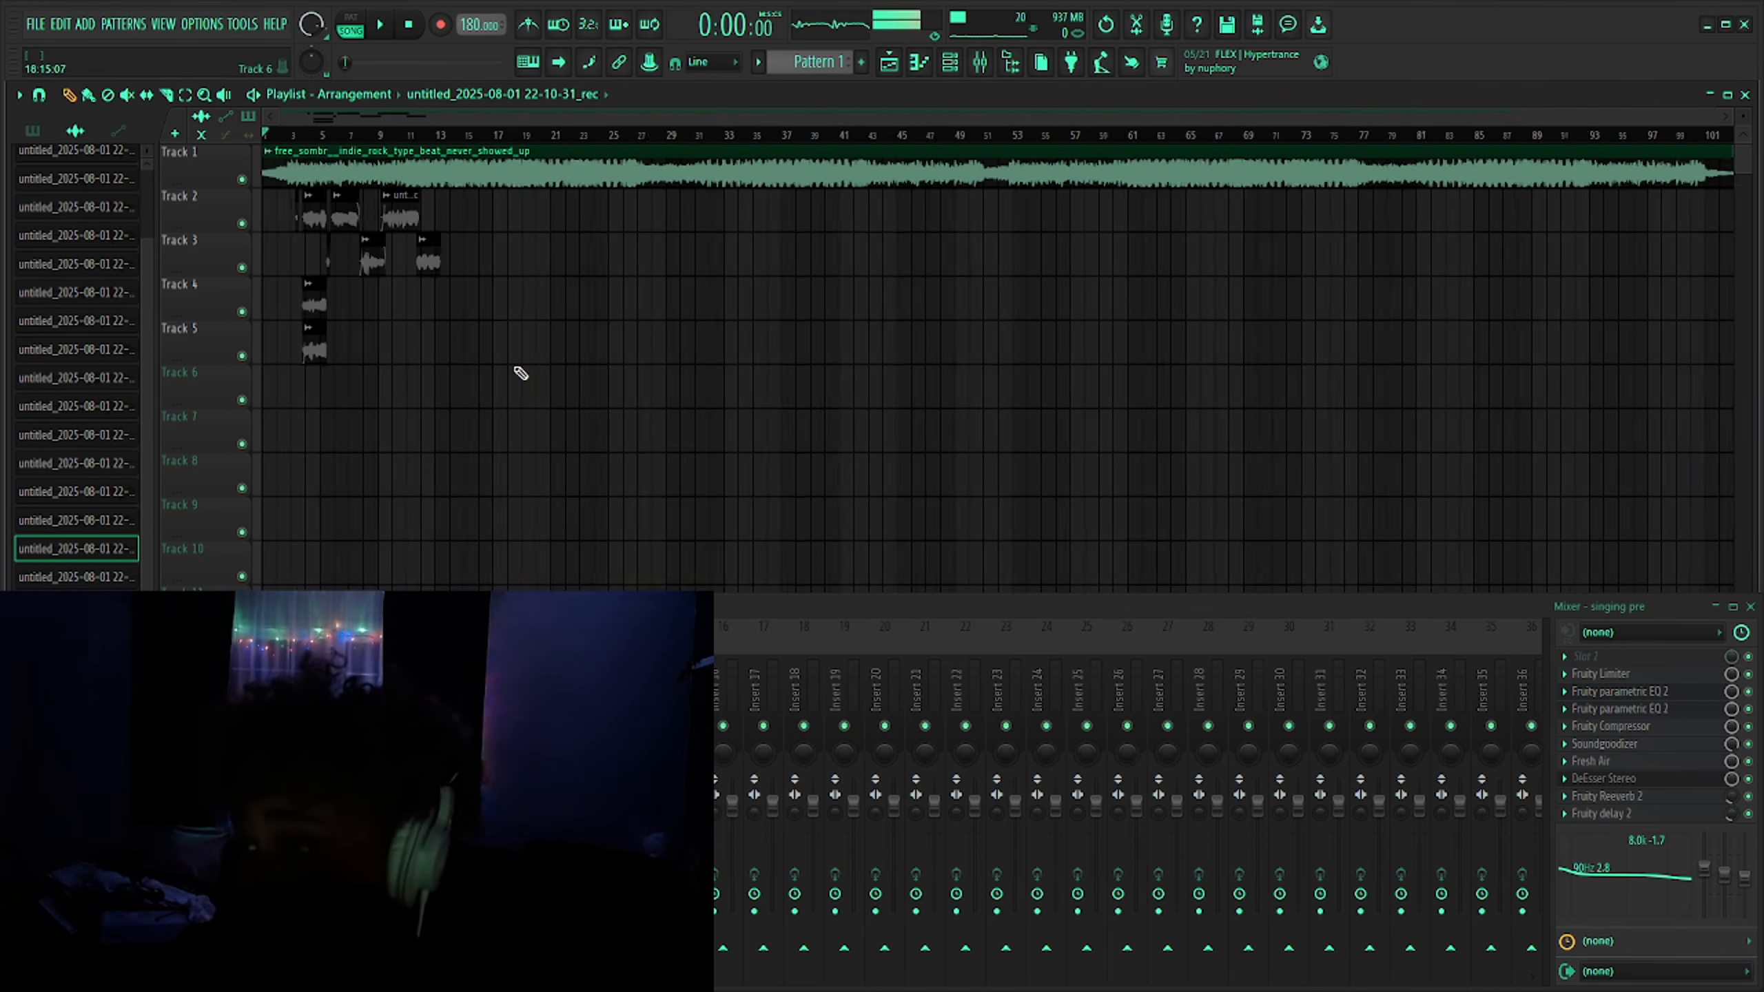